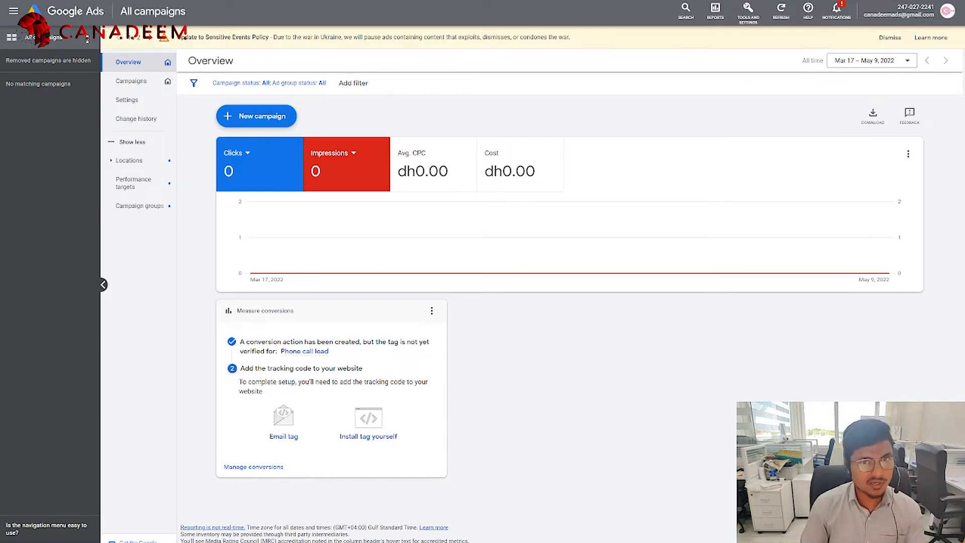
Step: Open the + New campaign dropdown on the All campaigns Overview page
{"action": "left_click", "coordinate": [256, 123]}
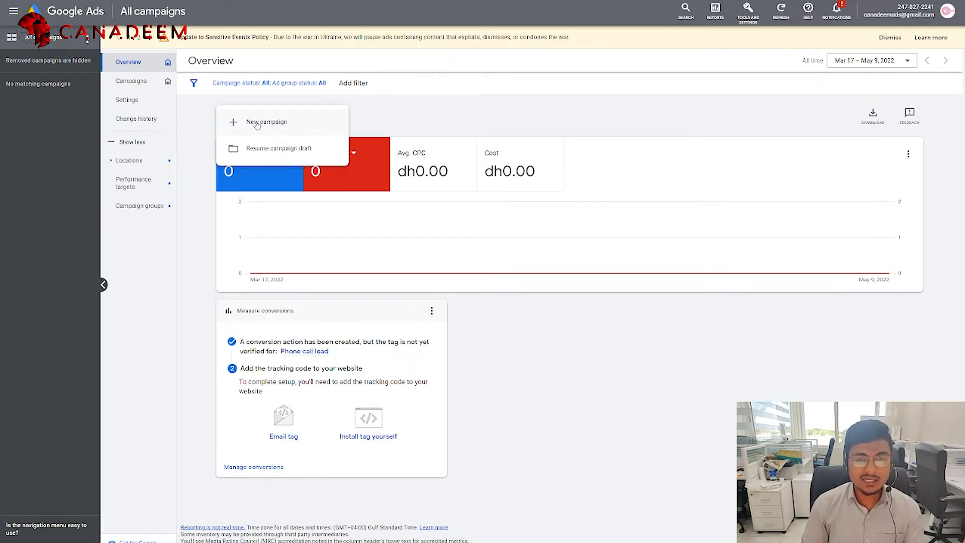
Step: Start a new campaign and compare the App promotion, Leads, Website traffic and Product and brand consideration objectives
{"action": "left_click", "coordinate": [257, 122]}
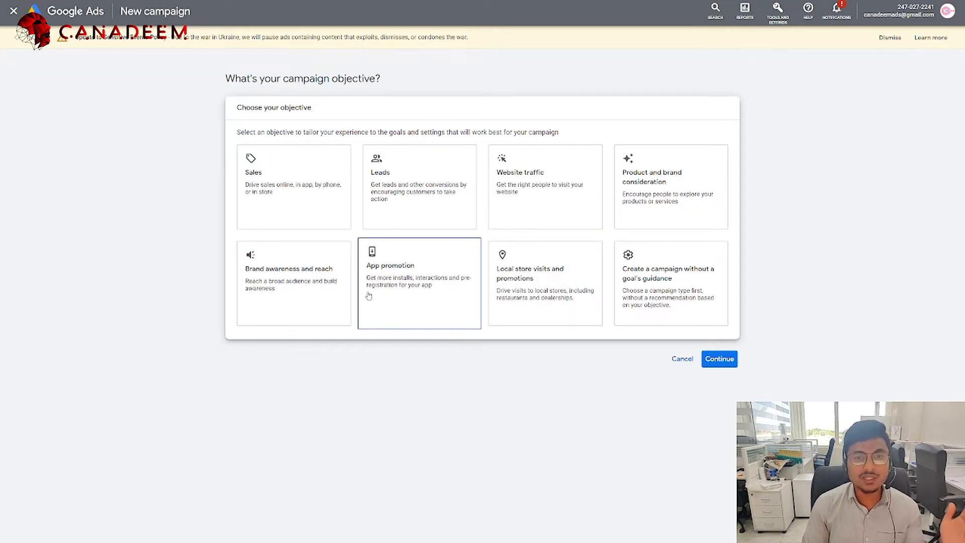
{"action": "left_click", "coordinate": [415, 280]}
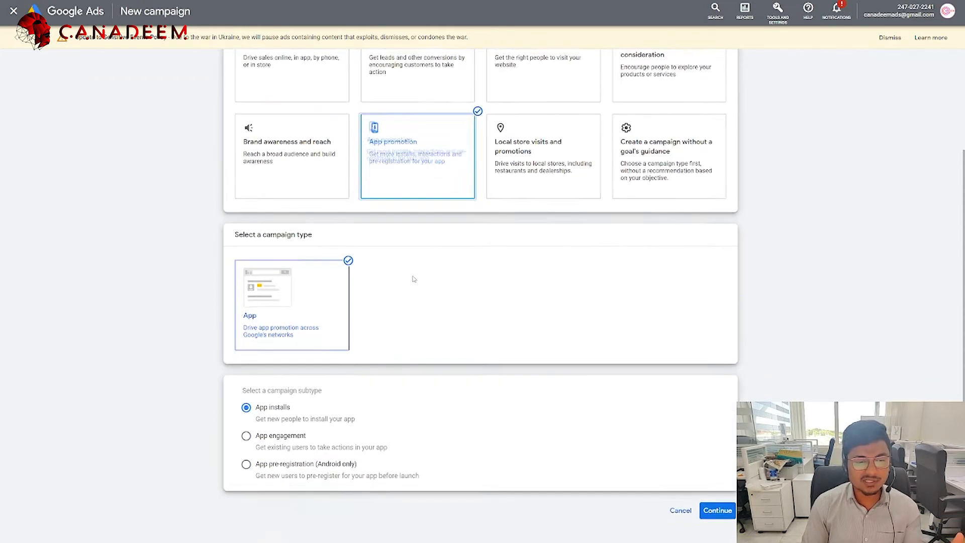
{"action": "scroll", "coordinate": [318, 264], "scroll_direction": "up", "scroll_amount": 3}
{"action": "left_click", "coordinate": [413, 190]}
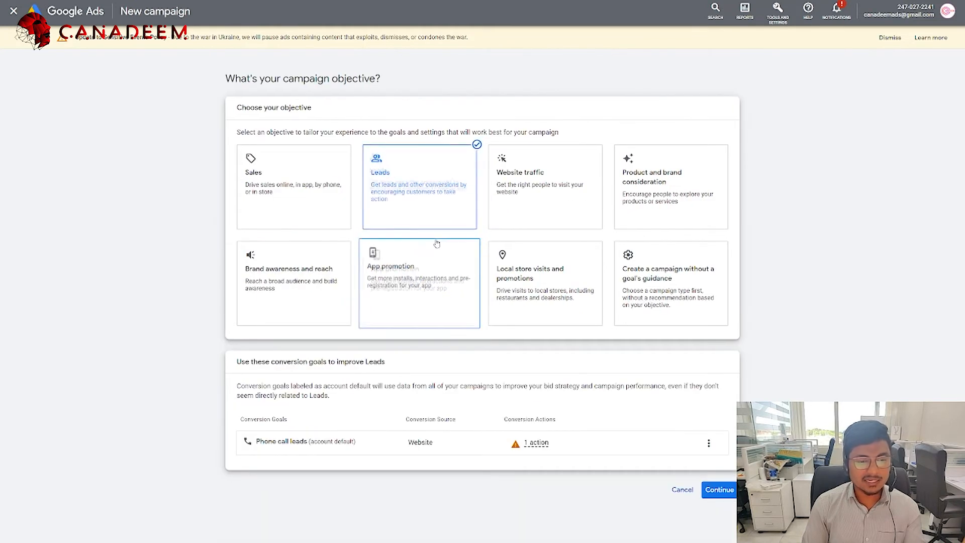
{"action": "left_click", "coordinate": [542, 193]}
{"action": "left_click", "coordinate": [622, 206]}
{"action": "scroll", "coordinate": [615, 236], "scroll_direction": "down", "scroll_amount": 3}
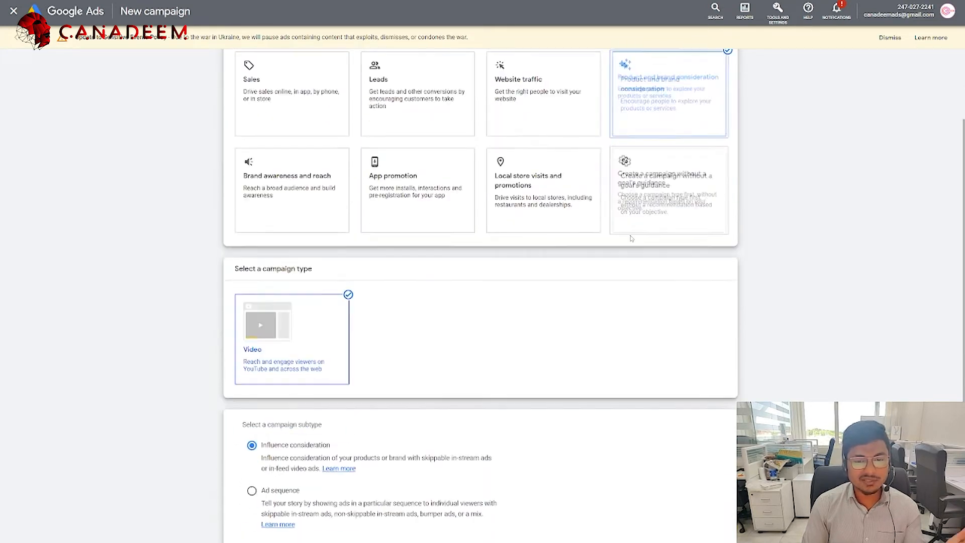
{"action": "scroll", "coordinate": [553, 256], "scroll_direction": "up", "scroll_amount": 1}
{"action": "scroll", "coordinate": [501, 272], "scroll_direction": "up", "scroll_amount": 3}
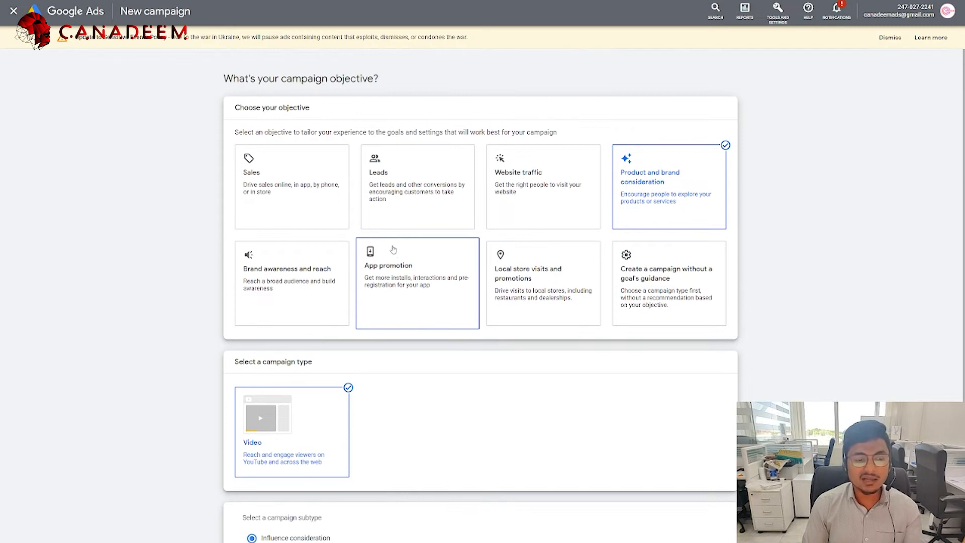
Step: Choose 'Create a campaign without a goal's guidance' to list every campaign type
{"action": "left_click", "coordinate": [647, 300]}
{"action": "scroll", "coordinate": [650, 298], "scroll_direction": "up", "scroll_amount": 3}
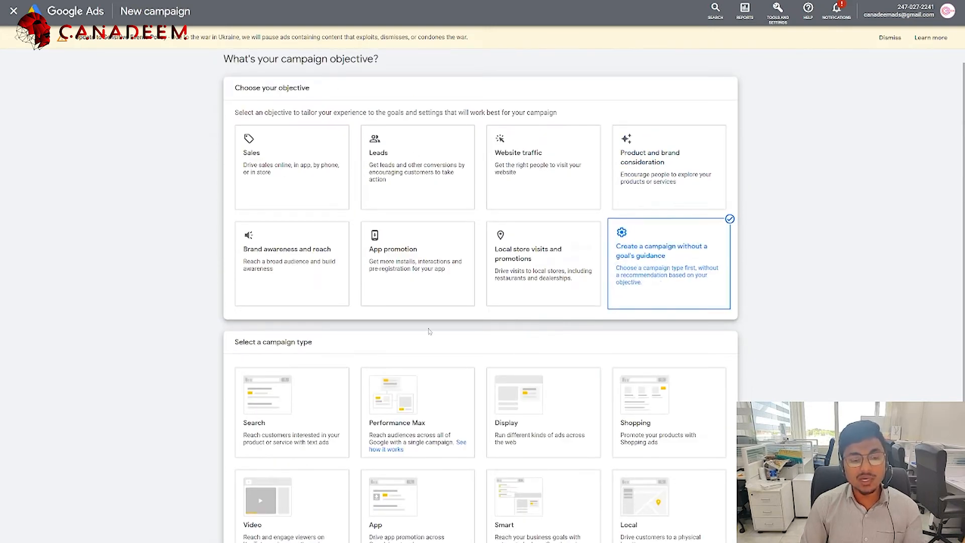
{"action": "scroll", "coordinate": [422, 322], "scroll_direction": "down", "scroll_amount": 3}
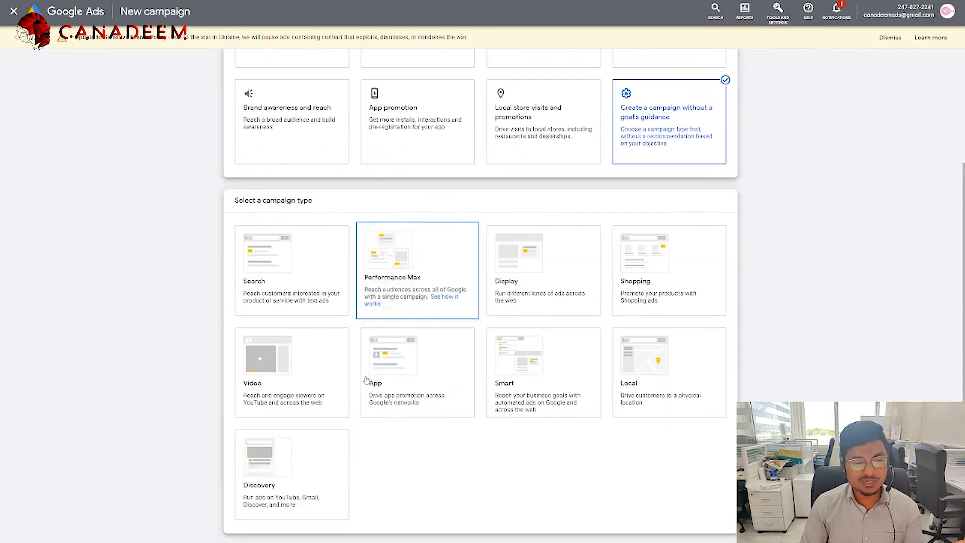
Step: Select Performance Max as the campaign type and confirm its conversion goals
{"action": "left_click", "coordinate": [410, 298]}
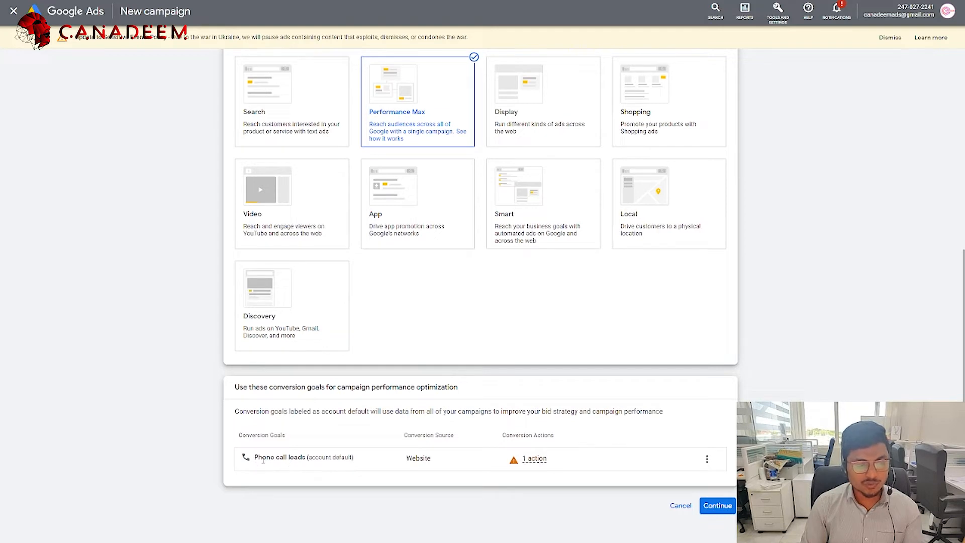
{"action": "left_click", "coordinate": [707, 459]}
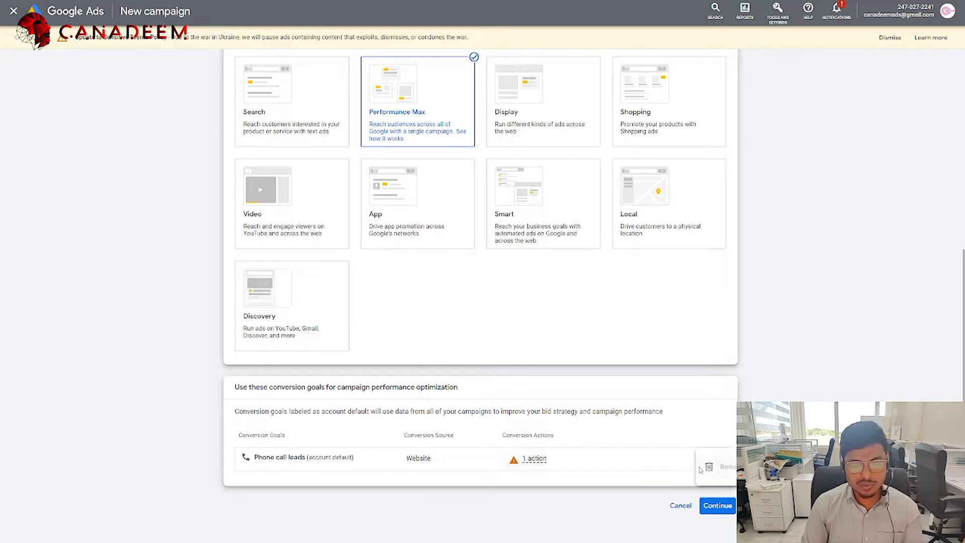
{"action": "left_click", "coordinate": [367, 426]}
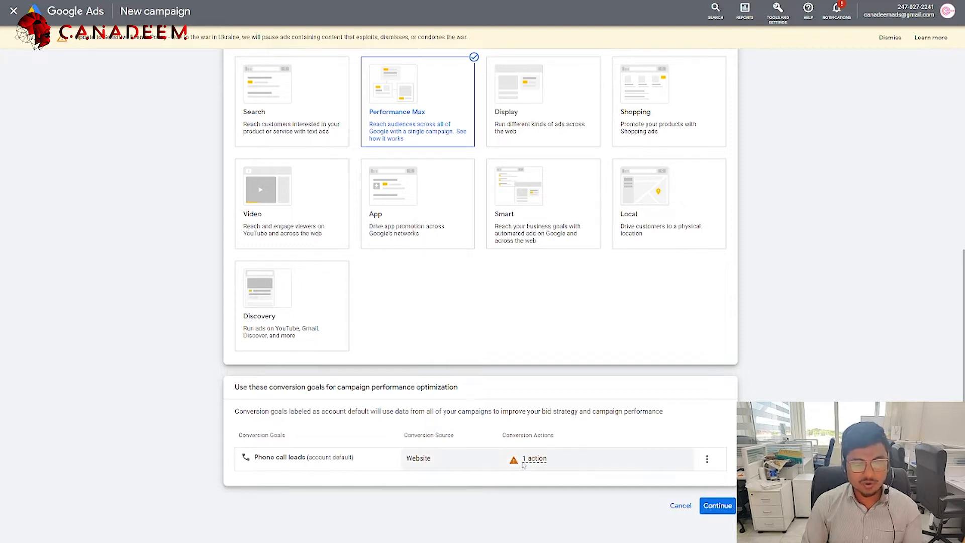
{"action": "left_click", "coordinate": [717, 506]}
Step: Rename the campaign to 'Test Campaign' and continue to Budget and bidding
{"action": "left_click", "coordinate": [339, 448]}
{"action": "key", "text": "BackSpace"}
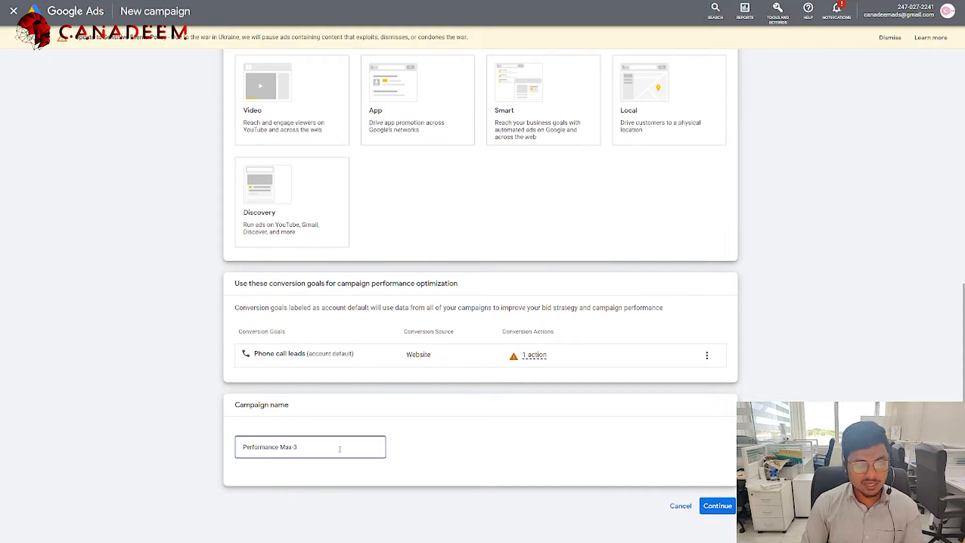
{"action": "type", "text": "1"}
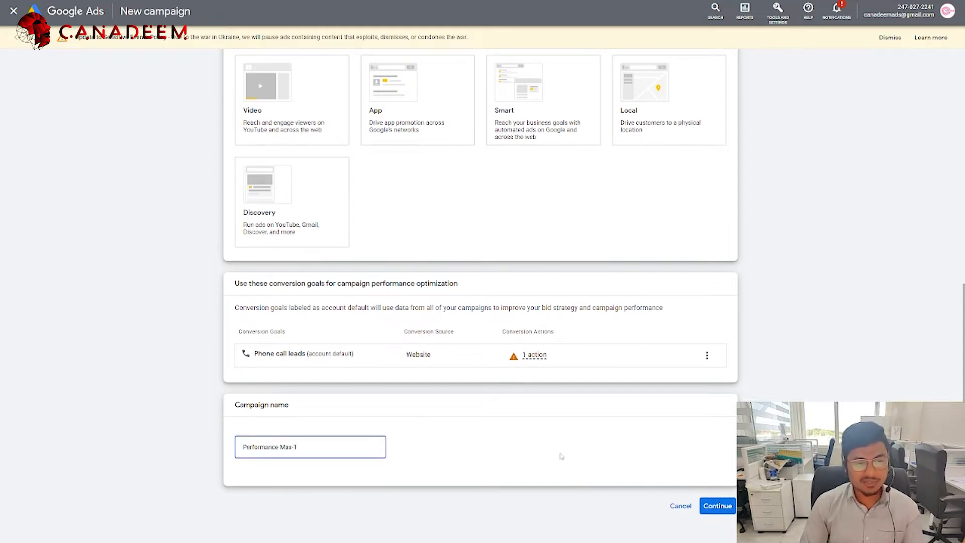
{"action": "key", "text": "ctrl+a"}
{"action": "key", "text": "BackSpace"}
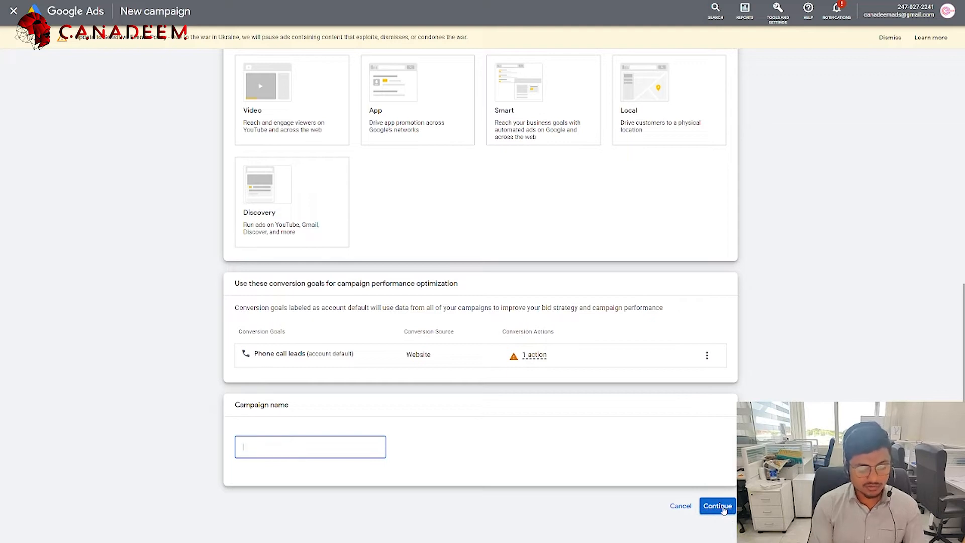
{"action": "type", "text": "Test Campai"}
{"action": "key", "text": "BackSpace"}
{"action": "key", "text": "BackSpace"}
{"action": "type", "text": "aign"}
{"action": "left_click", "coordinate": [714, 508]}
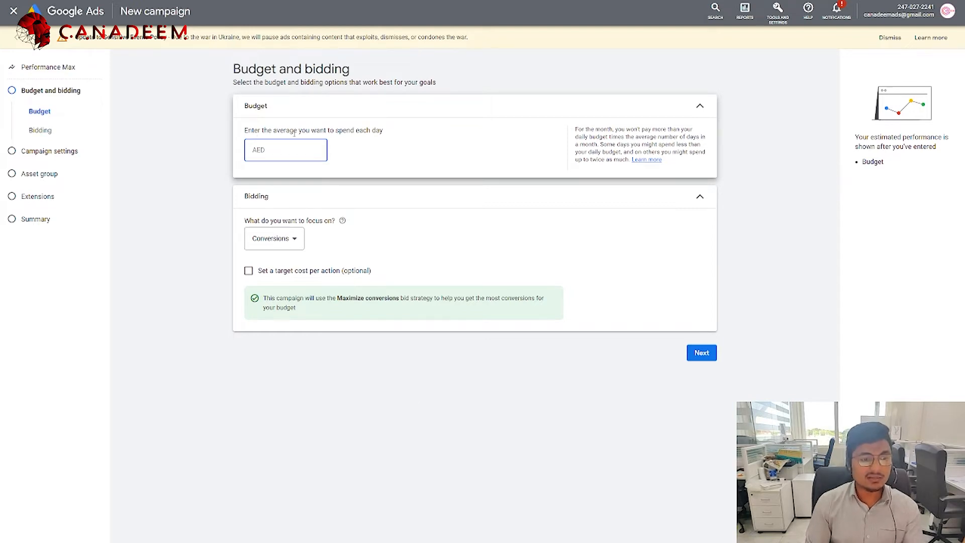
Step: Enter 50 as the average daily budget in AED
{"action": "left_click_drag", "start_coordinate": [342, 134], "coordinate": [456, 135]}
{"action": "left_click", "coordinate": [449, 141]}
{"action": "left_click", "coordinate": [303, 152]}
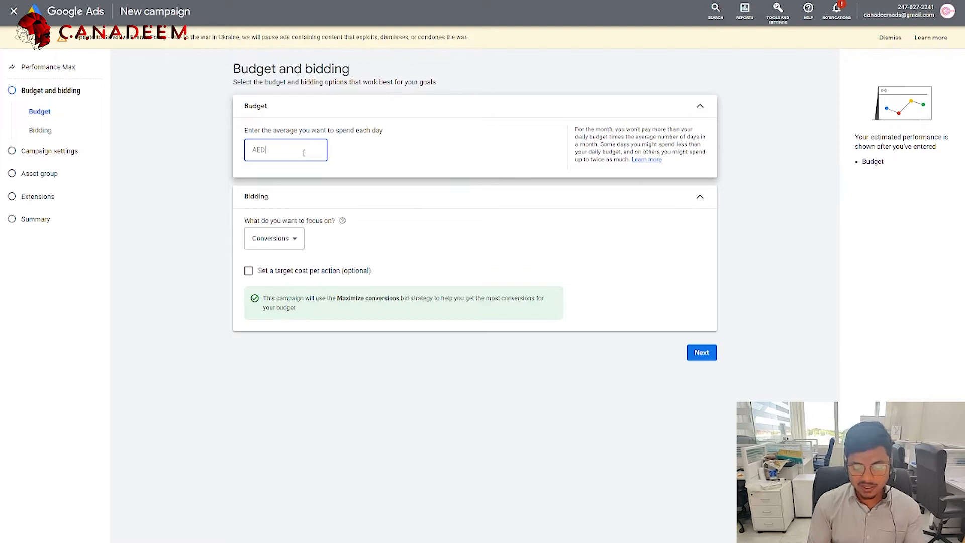
{"action": "type", "text": "50"}
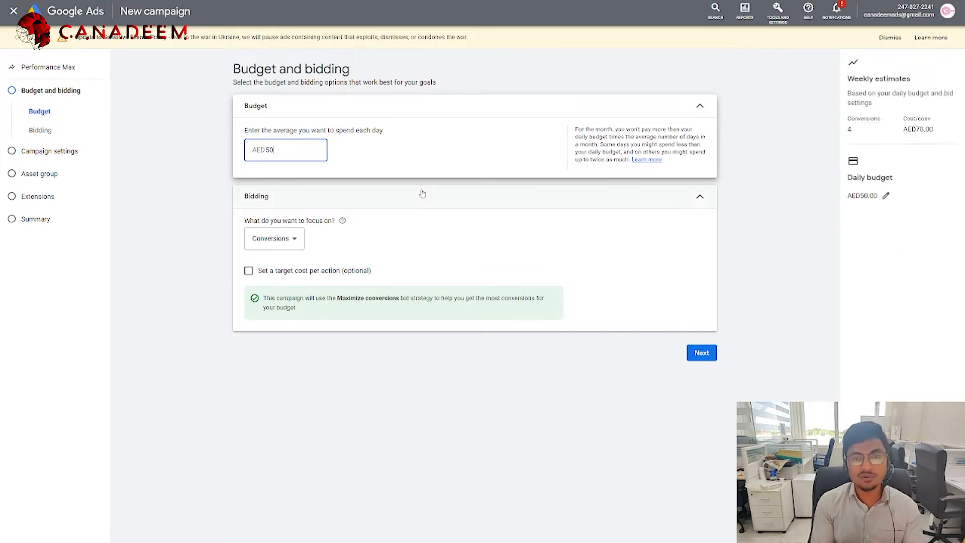
Step: Keep Conversions as the bidding focus
{"action": "left_click", "coordinate": [276, 240]}
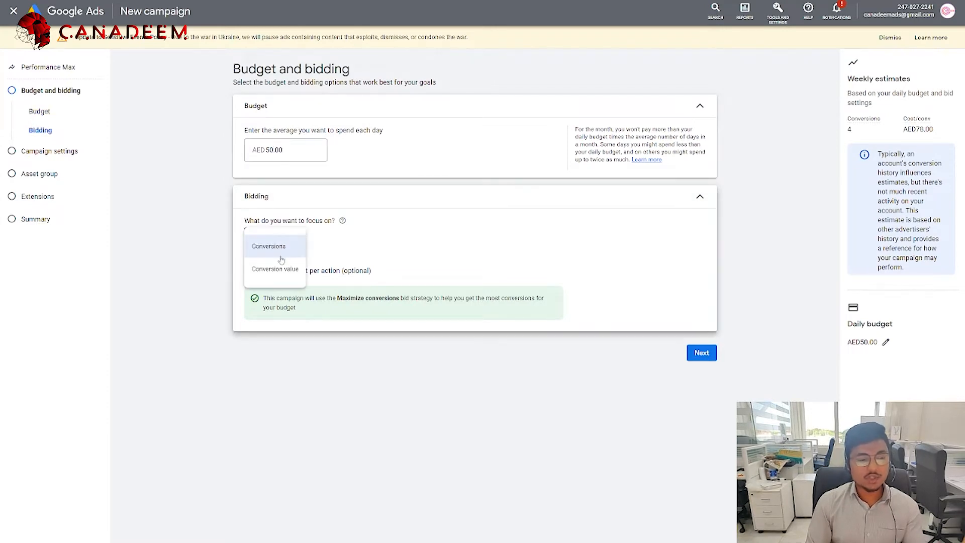
{"action": "left_click", "coordinate": [347, 254]}
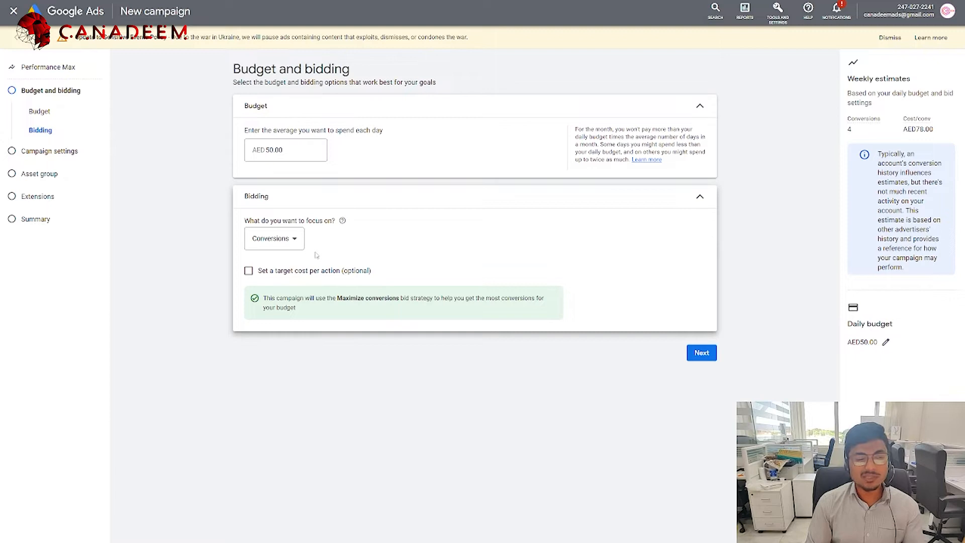
{"action": "left_click", "coordinate": [286, 248]}
{"action": "left_click", "coordinate": [426, 261]}
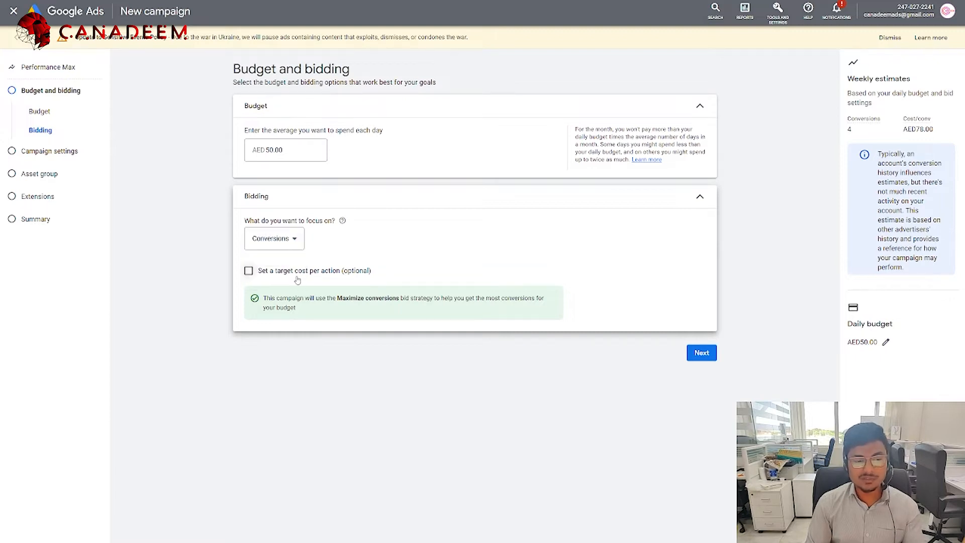
Step: Try a 0.50 target cost per action, then remove it and continue to campaign settings
{"action": "left_click", "coordinate": [266, 277]}
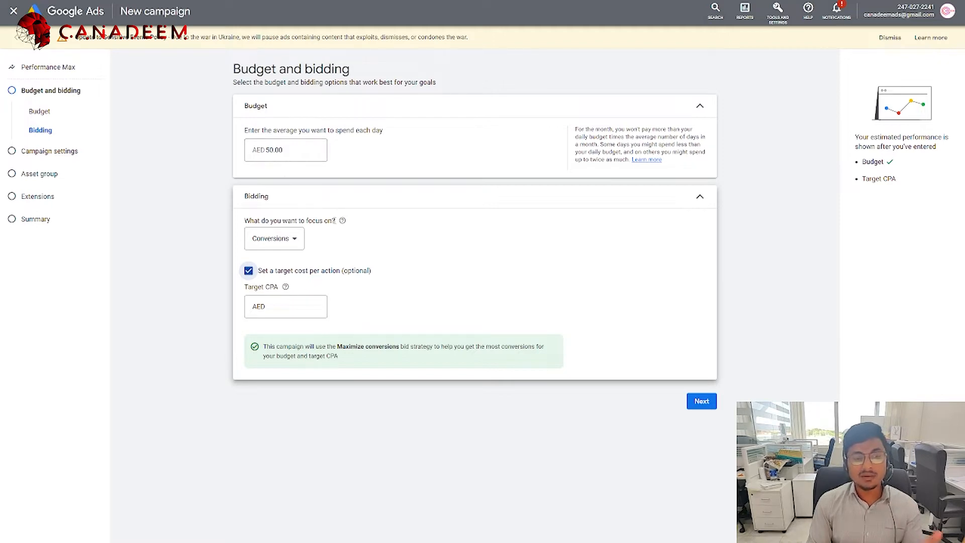
{"action": "left_click", "coordinate": [286, 306]}
{"action": "type", "text": "0.50"}
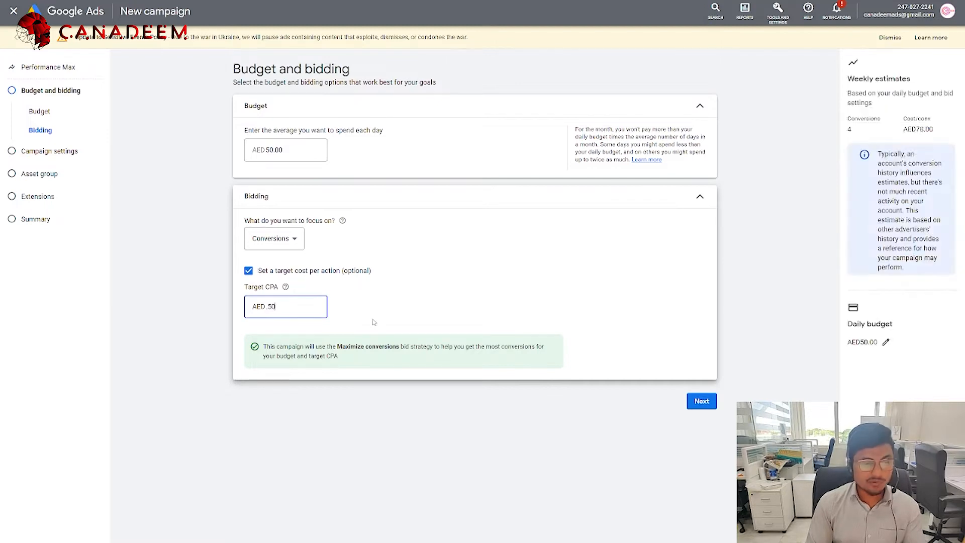
{"action": "left_click", "coordinate": [370, 311]}
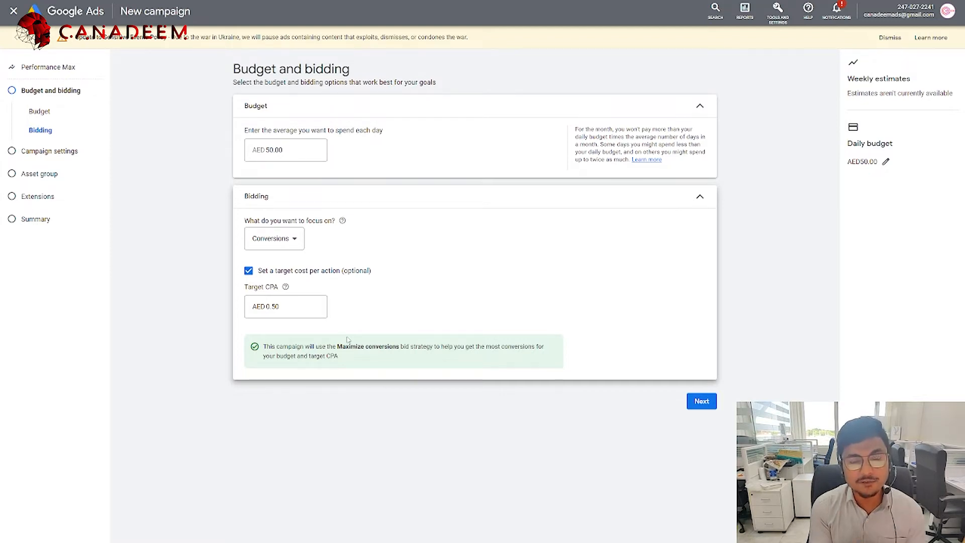
{"action": "left_click", "coordinate": [248, 271]}
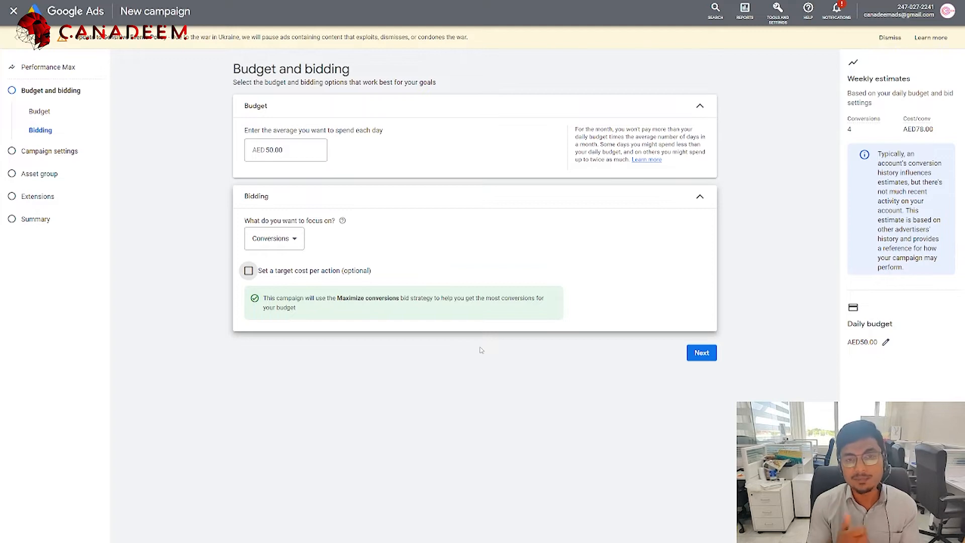
{"action": "left_click", "coordinate": [694, 356]}
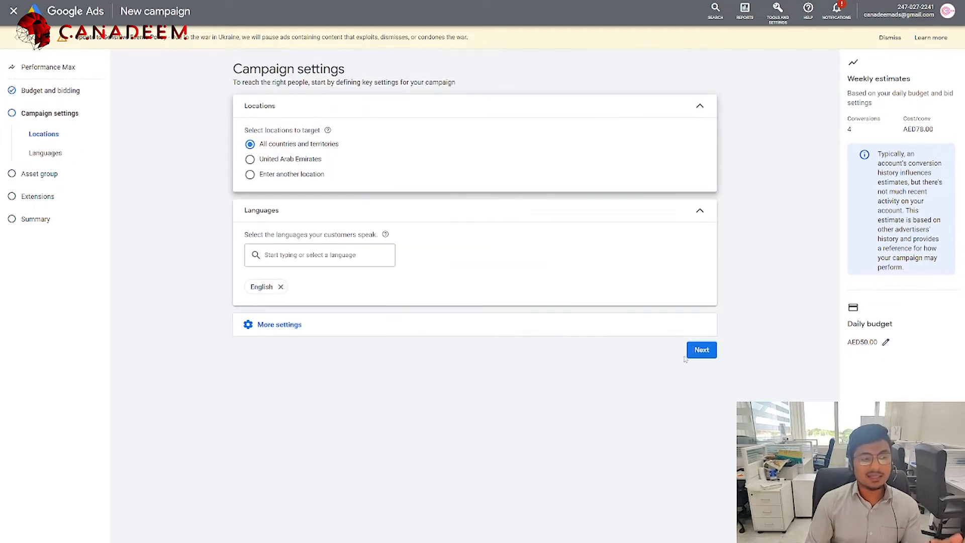
Step: Choose Enter another location, cancel the map search without adding one, and remove English
{"action": "left_click", "coordinate": [284, 159]}
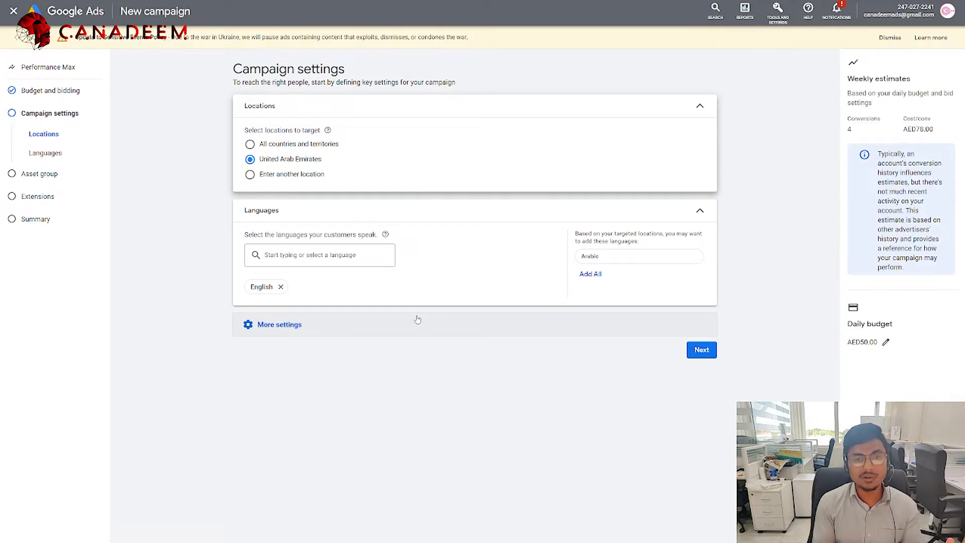
{"action": "left_click", "coordinate": [262, 175]}
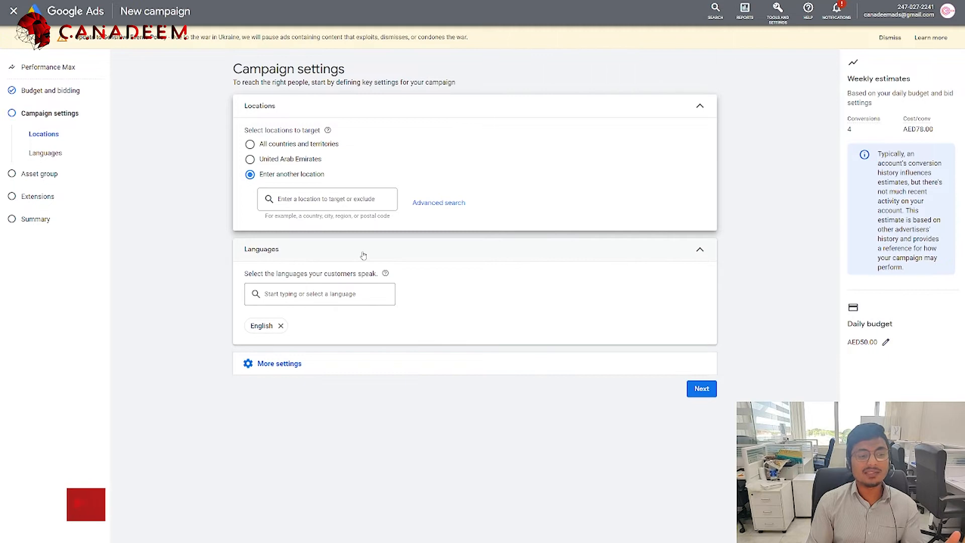
{"action": "left_click", "coordinate": [428, 202]}
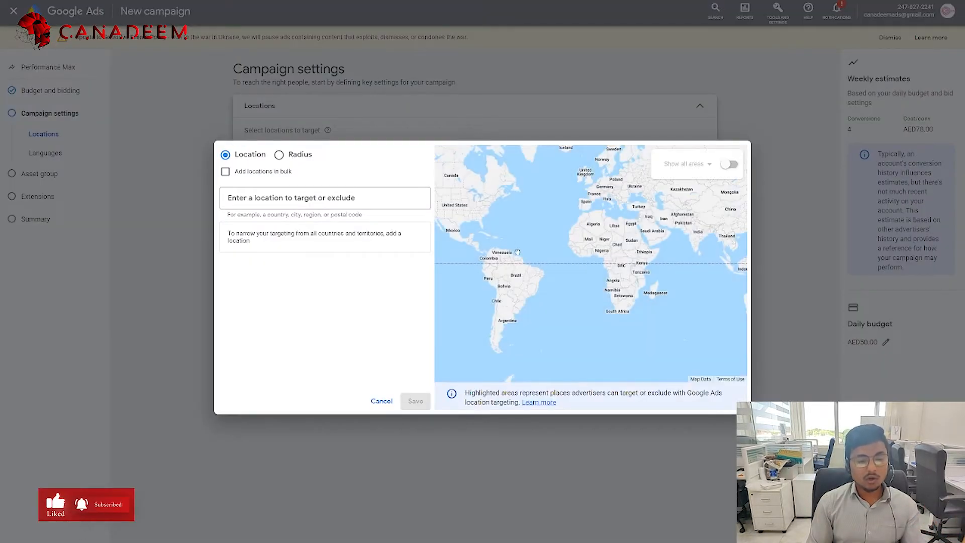
{"action": "left_click_drag", "start_coordinate": [620, 243], "coordinate": [477, 258]}
{"action": "left_click_drag", "start_coordinate": [693, 247], "coordinate": [482, 247]}
{"action": "left_click_drag", "start_coordinate": [521, 191], "coordinate": [630, 257]}
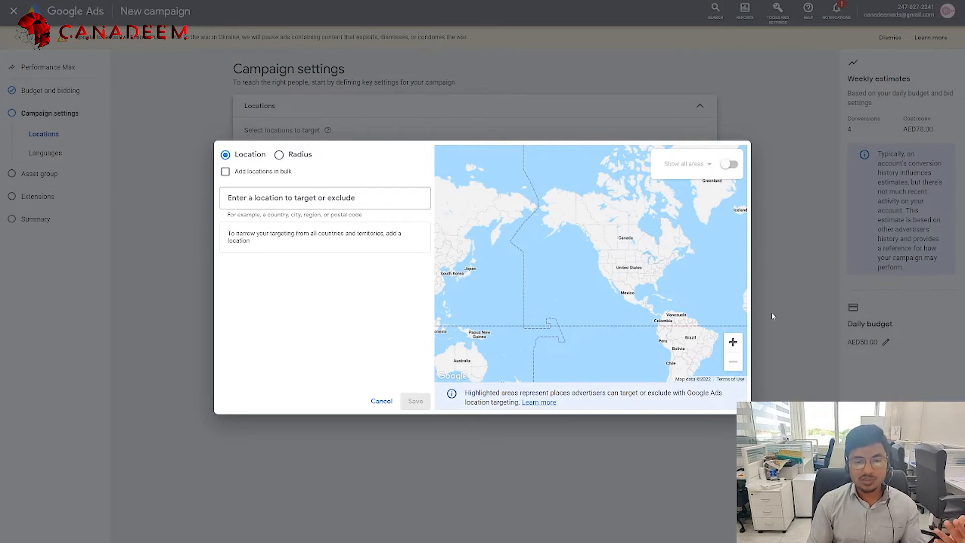
{"action": "left_click", "coordinate": [382, 401]}
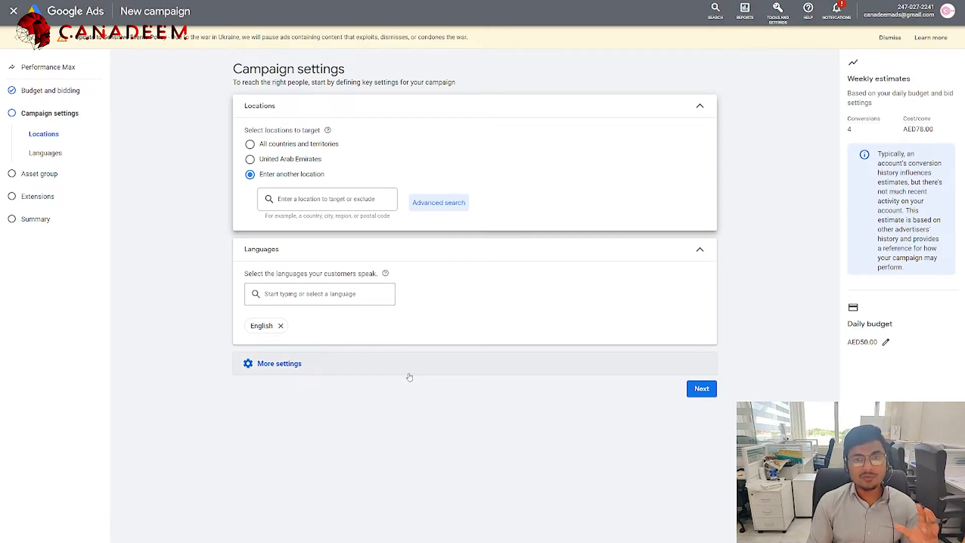
{"action": "left_click", "coordinate": [280, 325]}
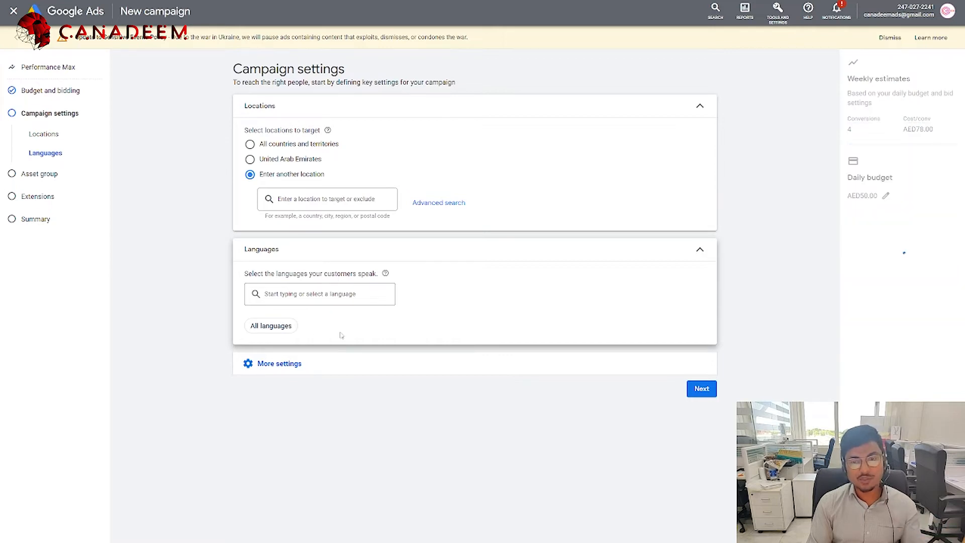
Step: Review the language list to confirm all languages are targeted
{"action": "left_click", "coordinate": [291, 297]}
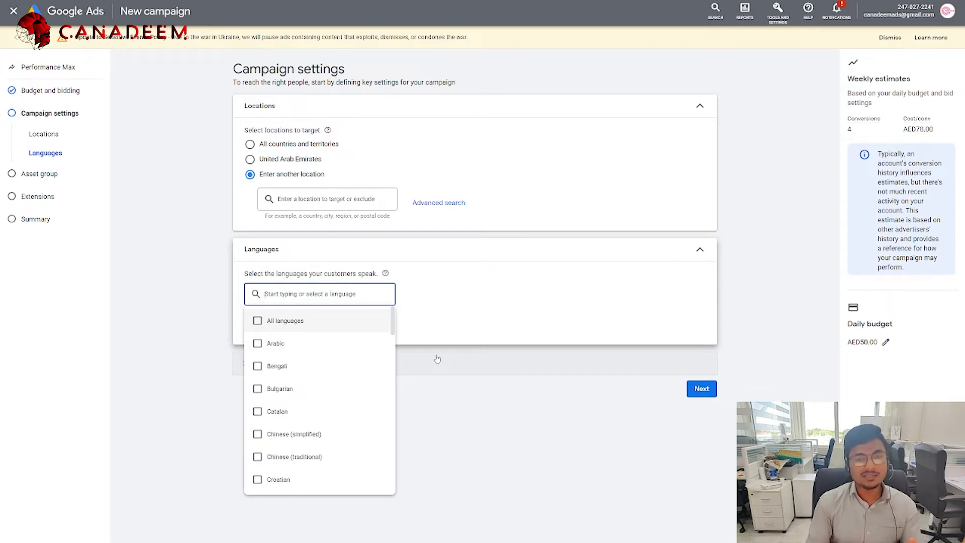
{"action": "left_click", "coordinate": [477, 390]}
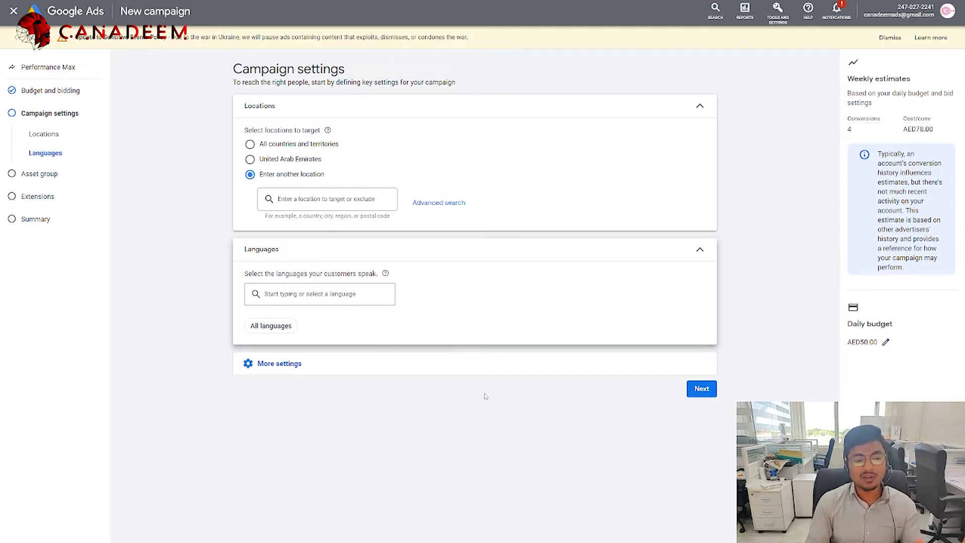
{"action": "left_click", "coordinate": [291, 325]}
{"action": "scroll", "coordinate": [293, 388], "scroll_direction": "down", "scroll_amount": 5}
{"action": "left_click", "coordinate": [509, 460]}
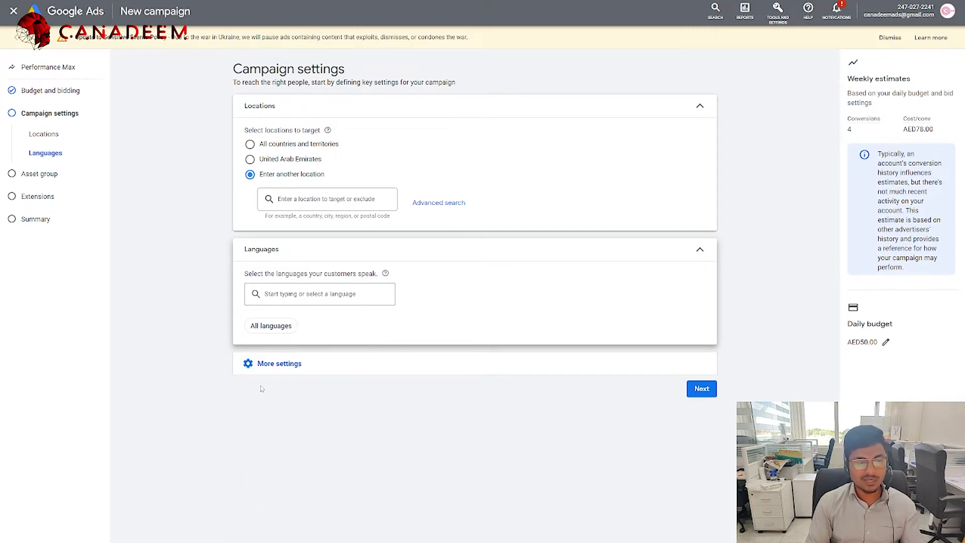
Step: Set the ad schedule to run on Fridays only, 00:00 to 00:00
{"action": "left_click", "coordinate": [267, 364]}
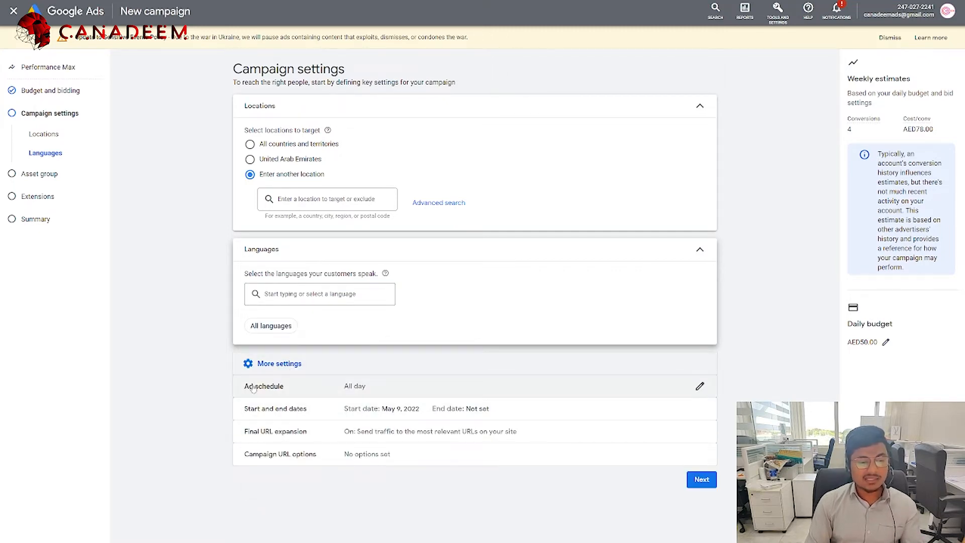
{"action": "left_click", "coordinate": [295, 395]}
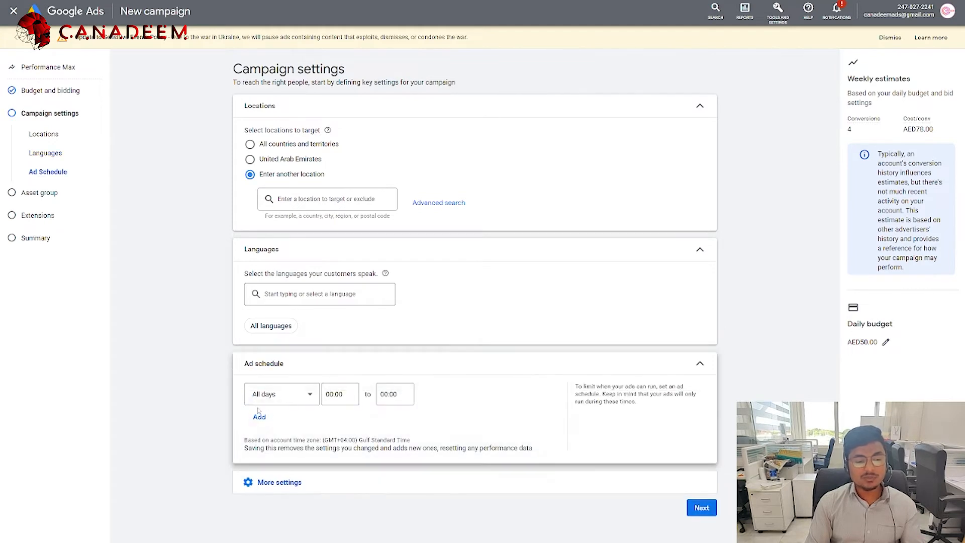
{"action": "left_click", "coordinate": [330, 402]}
{"action": "left_click", "coordinate": [307, 402]}
{"action": "left_click", "coordinate": [307, 402]}
{"action": "left_click", "coordinate": [302, 397]}
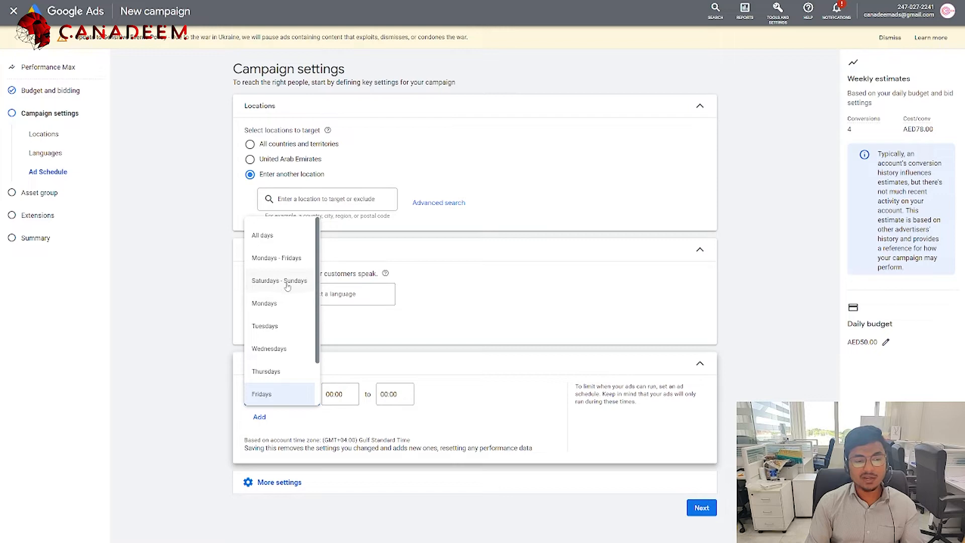
{"action": "left_click", "coordinate": [451, 414]}
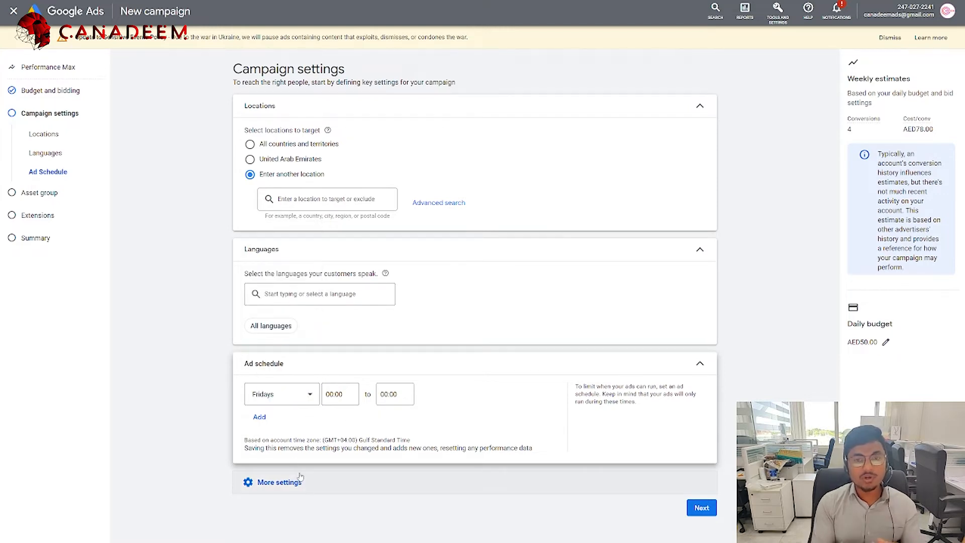
{"action": "left_click", "coordinate": [280, 482]}
{"action": "scroll", "coordinate": [335, 442], "scroll_direction": "down", "scroll_amount": 1}
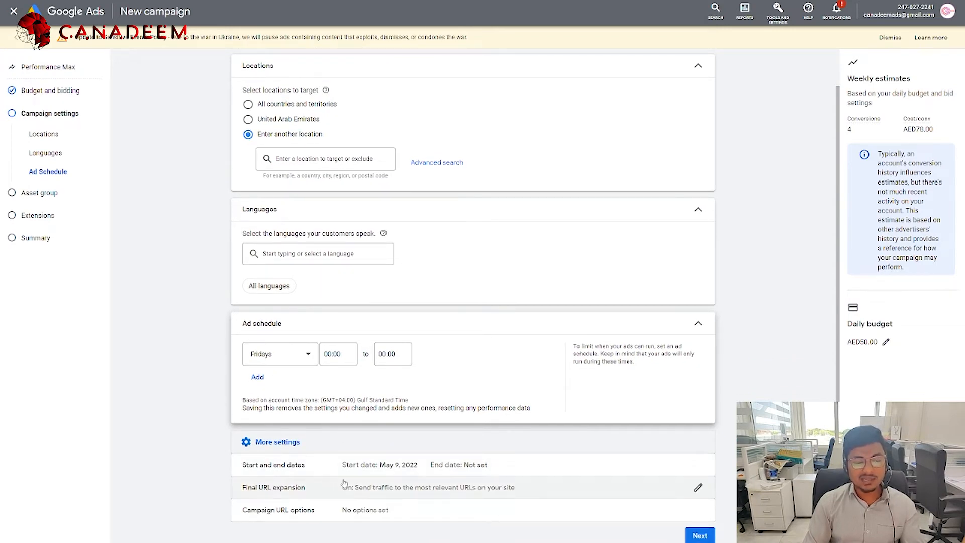
Step: Keep the May 9, 2022 start with no end date and set Final URL expansion to Off
{"action": "left_click", "coordinate": [382, 466]}
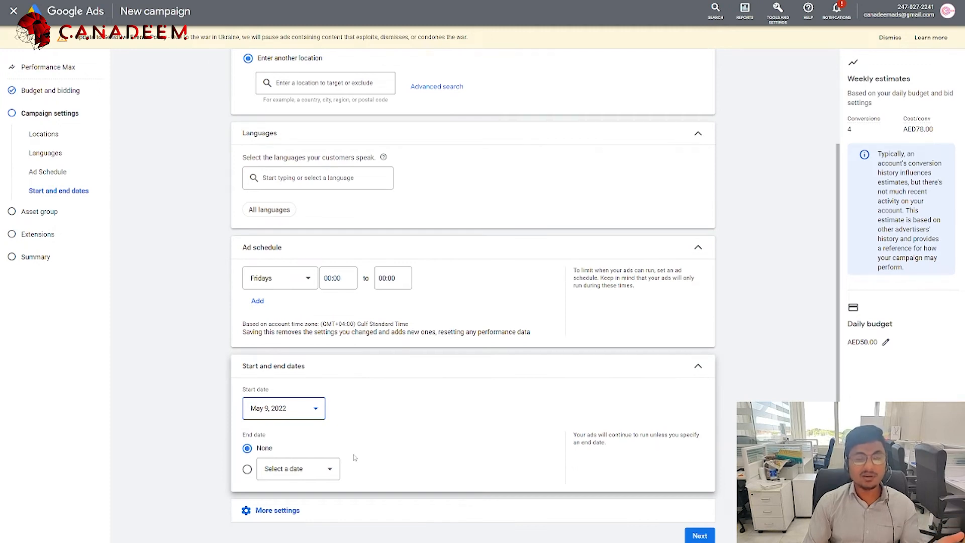
{"action": "left_click", "coordinate": [296, 510]}
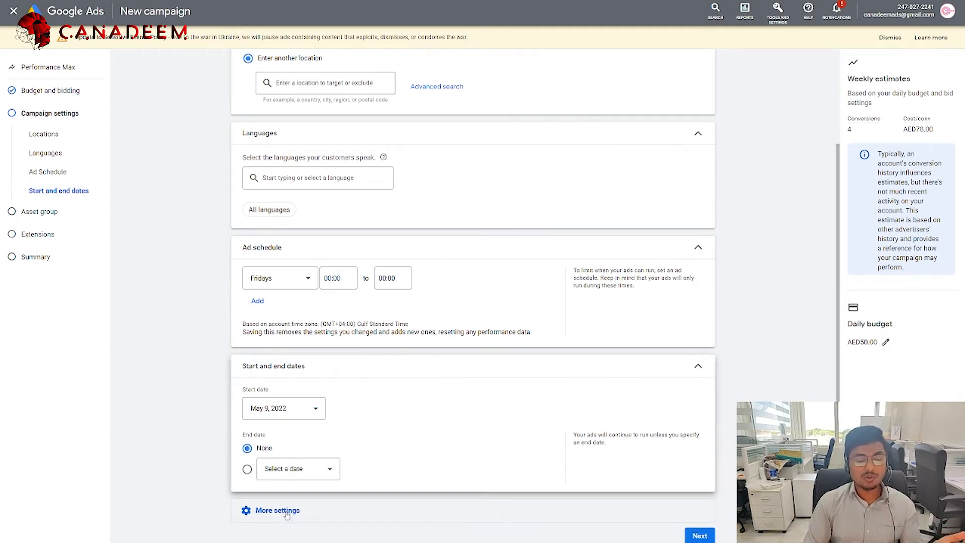
{"action": "left_click", "coordinate": [301, 493]}
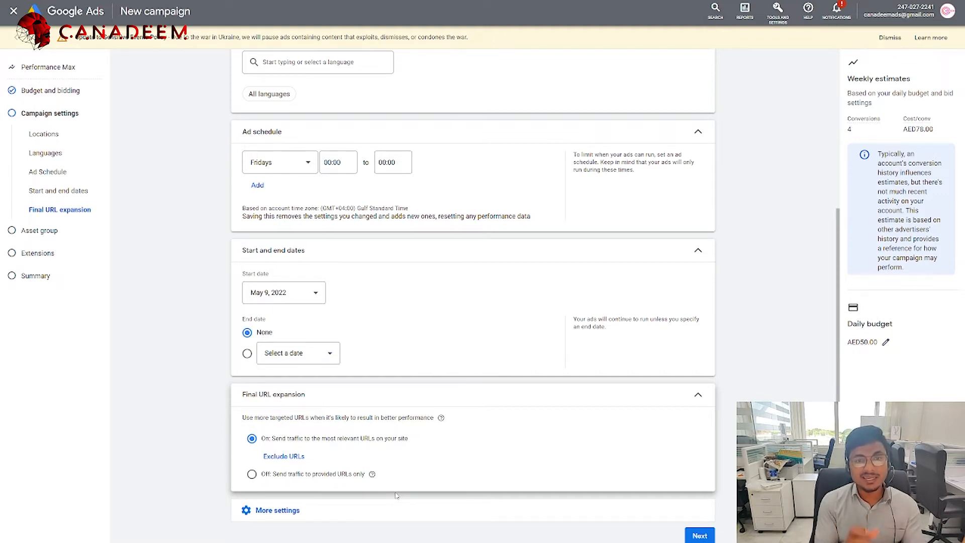
{"action": "left_click", "coordinate": [275, 476]}
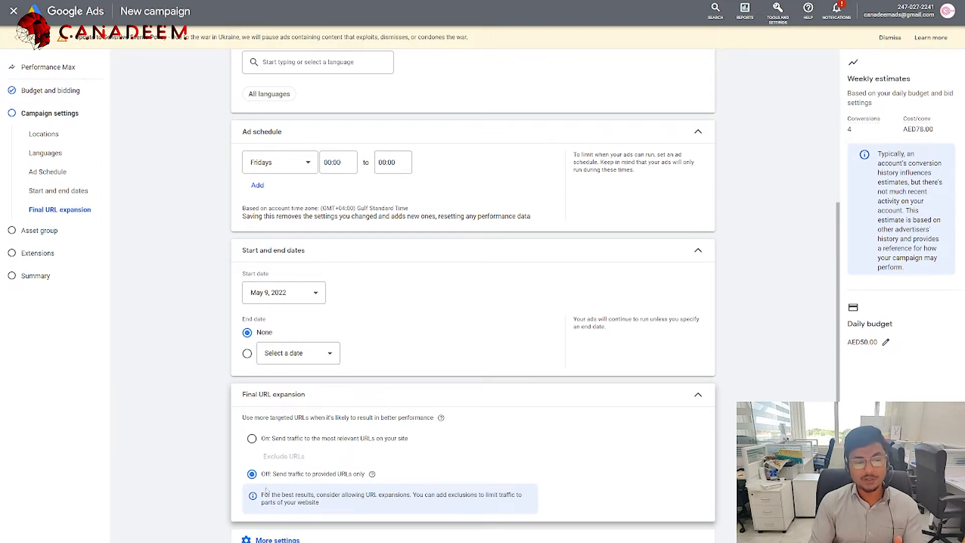
{"action": "scroll", "coordinate": [266, 489], "scroll_direction": "down", "scroll_amount": 1}
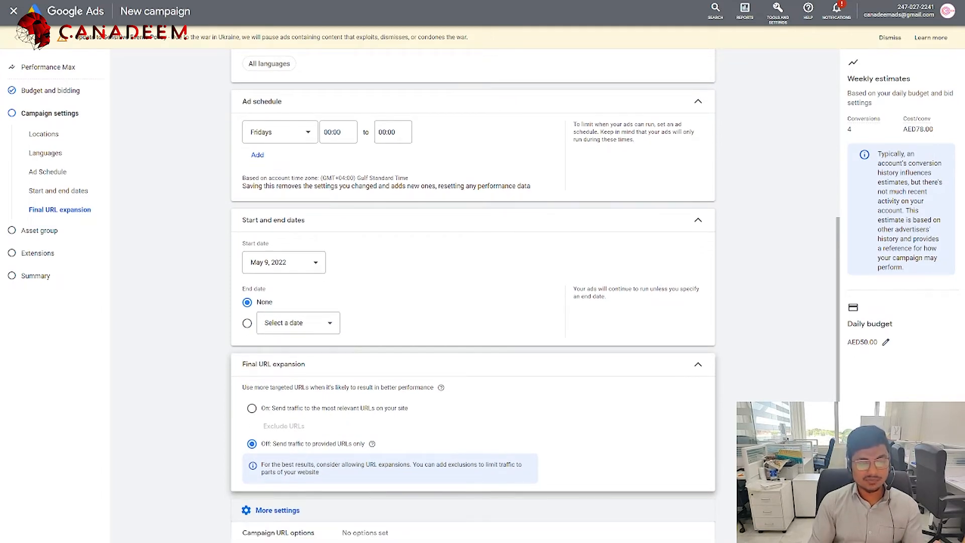
{"action": "scroll", "coordinate": [696, 533], "scroll_direction": "down", "scroll_amount": 1}
{"action": "left_click", "coordinate": [696, 535]}
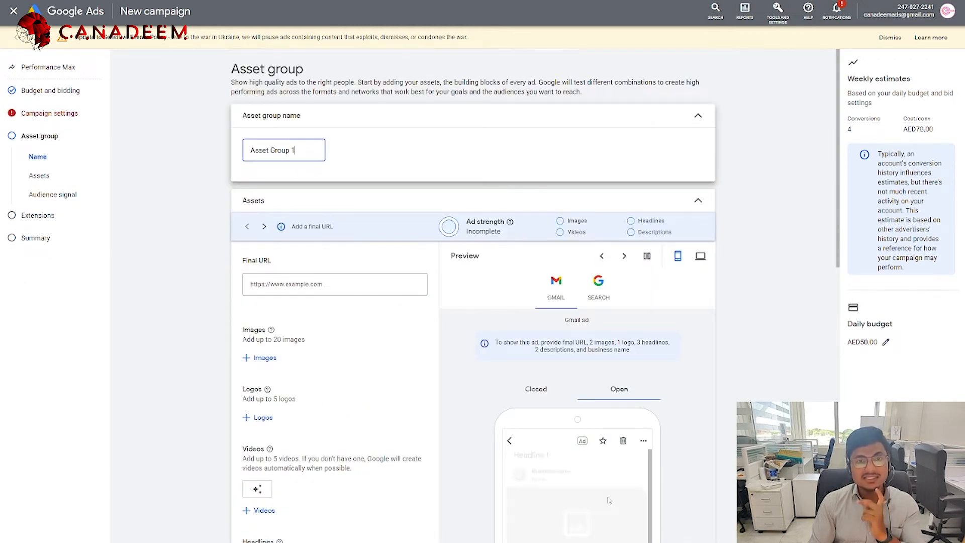
{"action": "scroll", "coordinate": [698, 467], "scroll_direction": "down", "scroll_amount": 1}
{"action": "scroll", "coordinate": [698, 467], "scroll_direction": "up", "scroll_amount": 1}
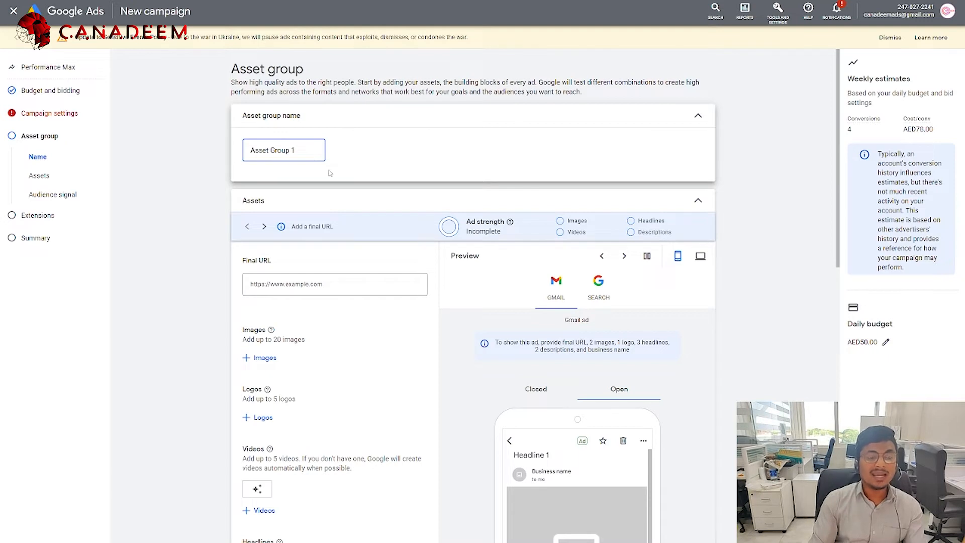
{"action": "left_click", "coordinate": [334, 287]}
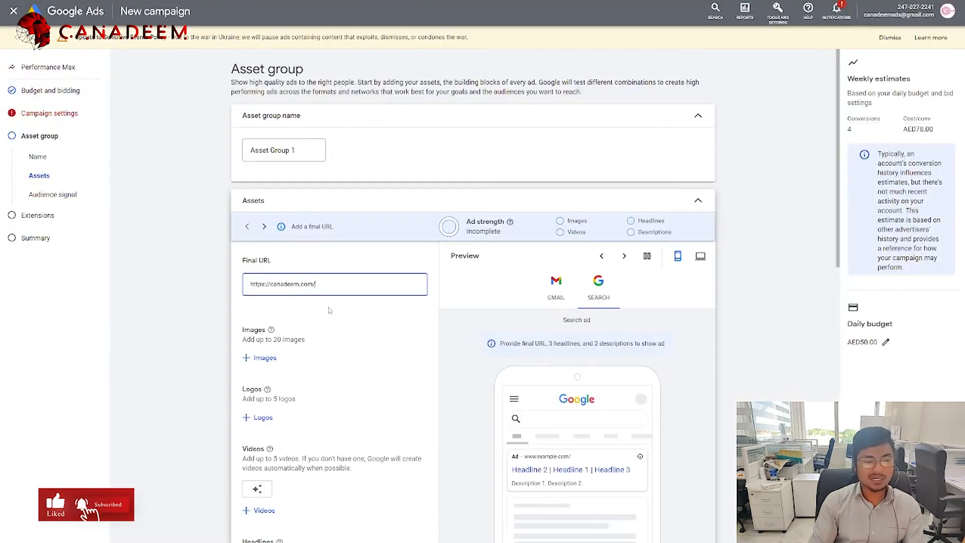
{"action": "left_click", "coordinate": [208, 314]}
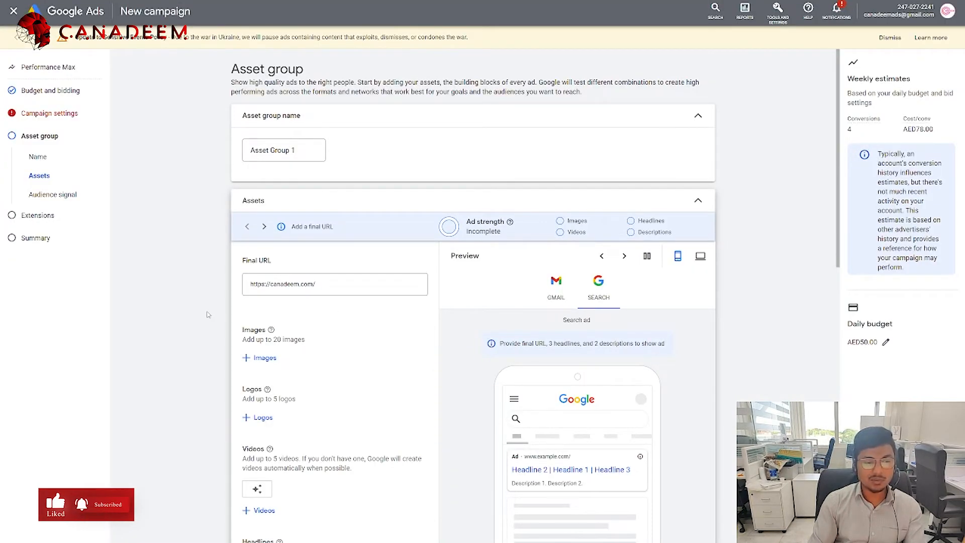
{"action": "scroll", "coordinate": [209, 314], "scroll_direction": "down", "scroll_amount": 1}
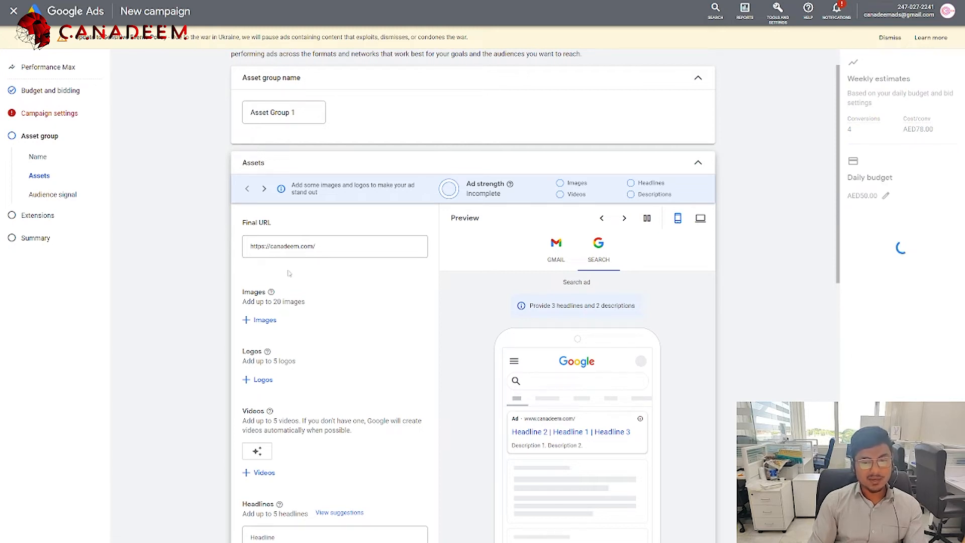
{"action": "scroll", "coordinate": [291, 274], "scroll_direction": "down", "scroll_amount": 2}
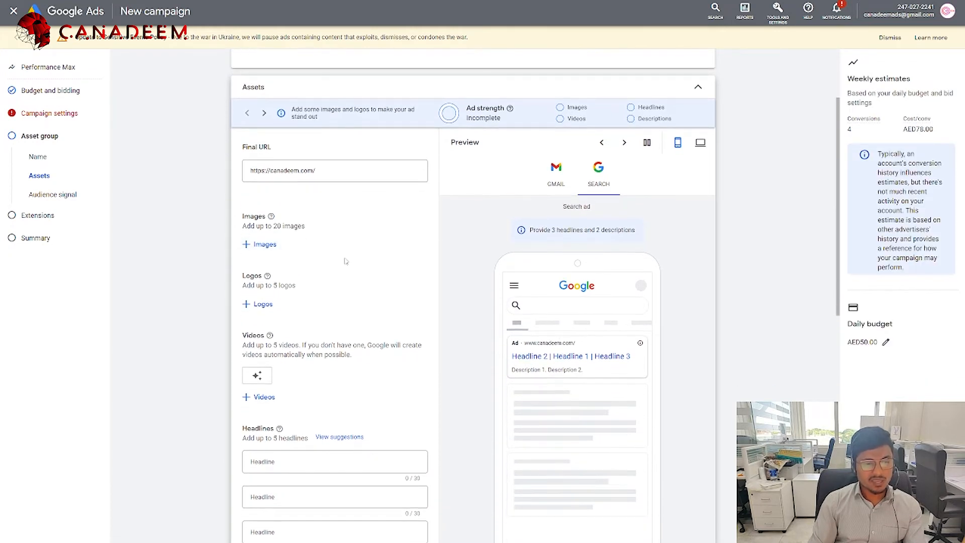
{"action": "scroll", "coordinate": [297, 277], "scroll_direction": "up", "scroll_amount": 1}
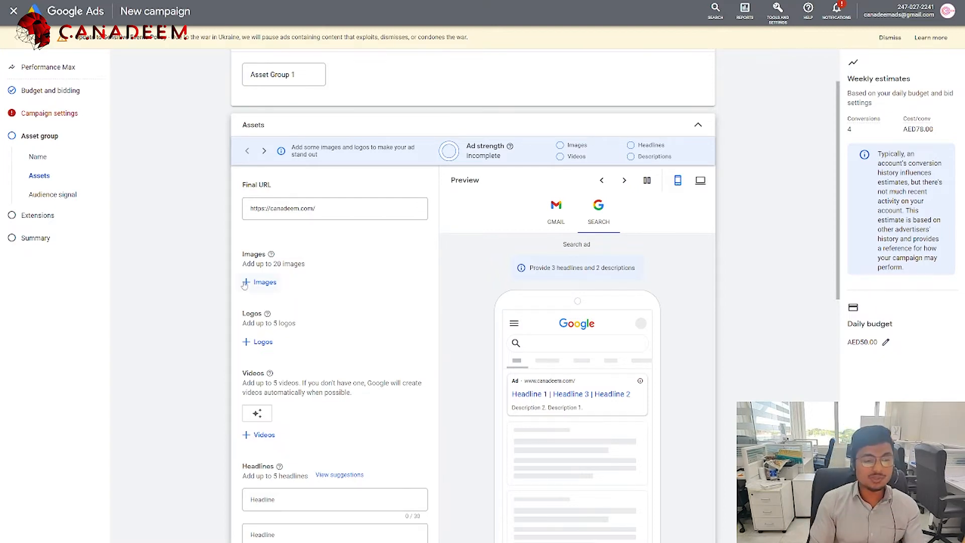
{"action": "mouse_move", "coordinate": [271, 256]}
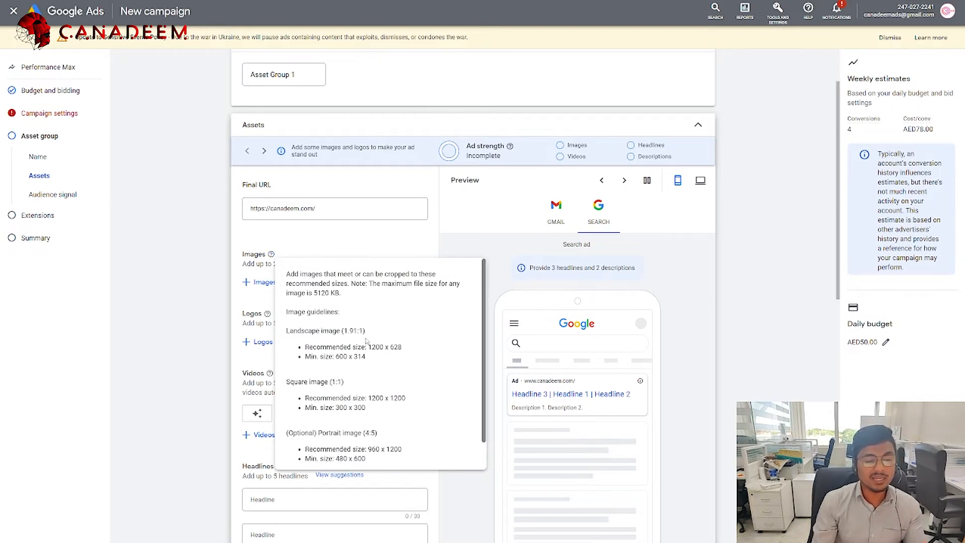
{"action": "scroll", "coordinate": [366, 344], "scroll_direction": "down", "scroll_amount": 1}
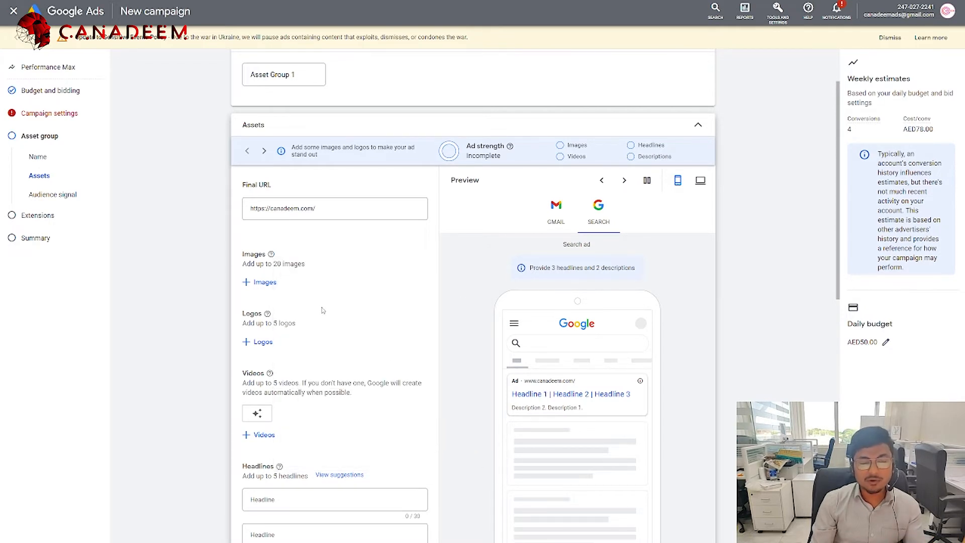
Step: Add the kalba waterfront, maryam-island, taf2 beach and fb8 beachfront images from the asset library
{"action": "left_click", "coordinate": [264, 286]}
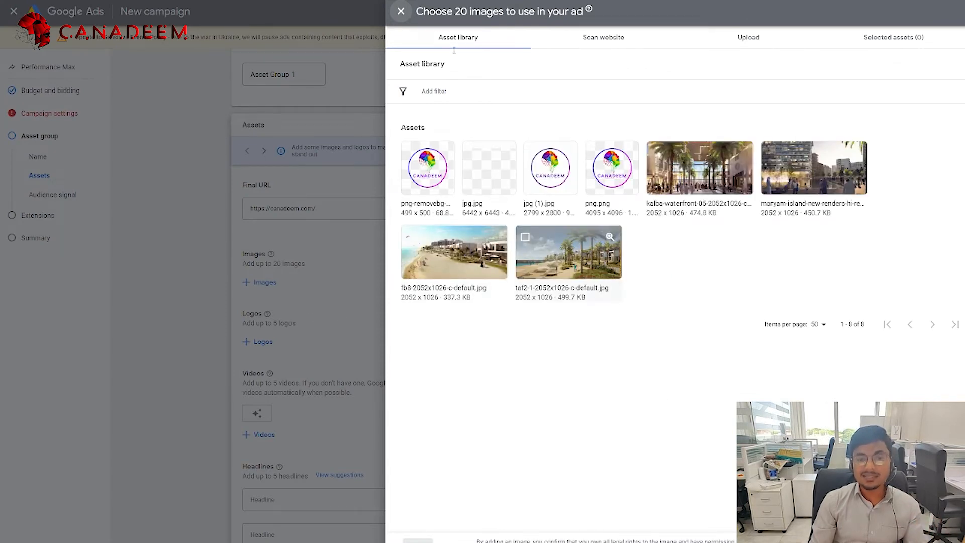
{"action": "left_click", "coordinate": [603, 37]}
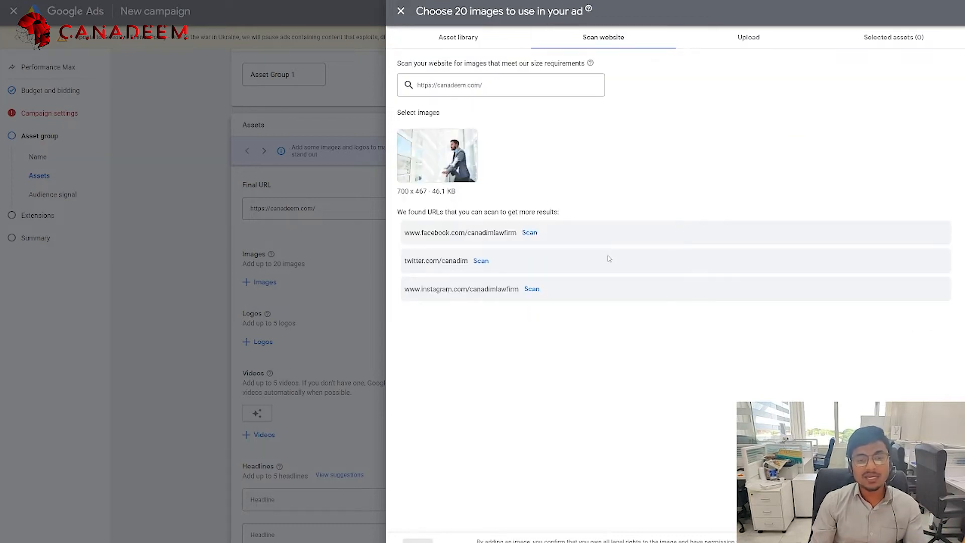
{"action": "left_click", "coordinate": [742, 38]}
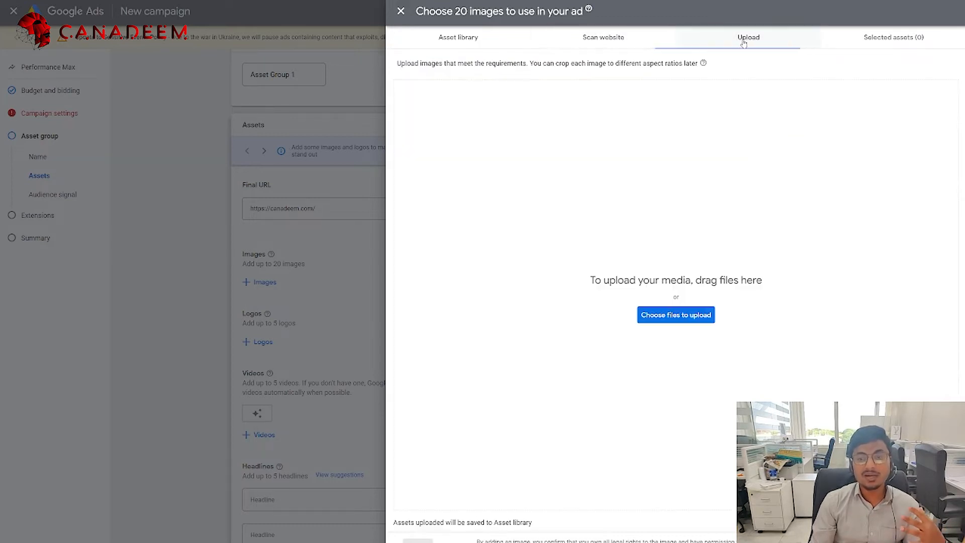
{"action": "left_click", "coordinate": [476, 40]}
{"action": "left_click", "coordinate": [701, 177]}
{"action": "left_click", "coordinate": [794, 183]}
{"action": "left_click", "coordinate": [568, 252]}
{"action": "left_click", "coordinate": [454, 252]}
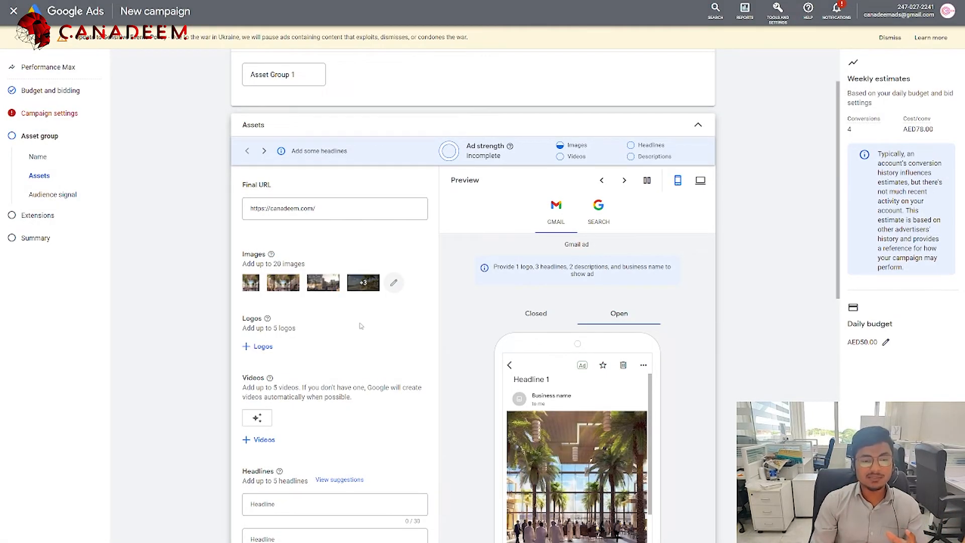
{"action": "scroll", "coordinate": [517, 364], "scroll_direction": "down", "scroll_amount": 2}
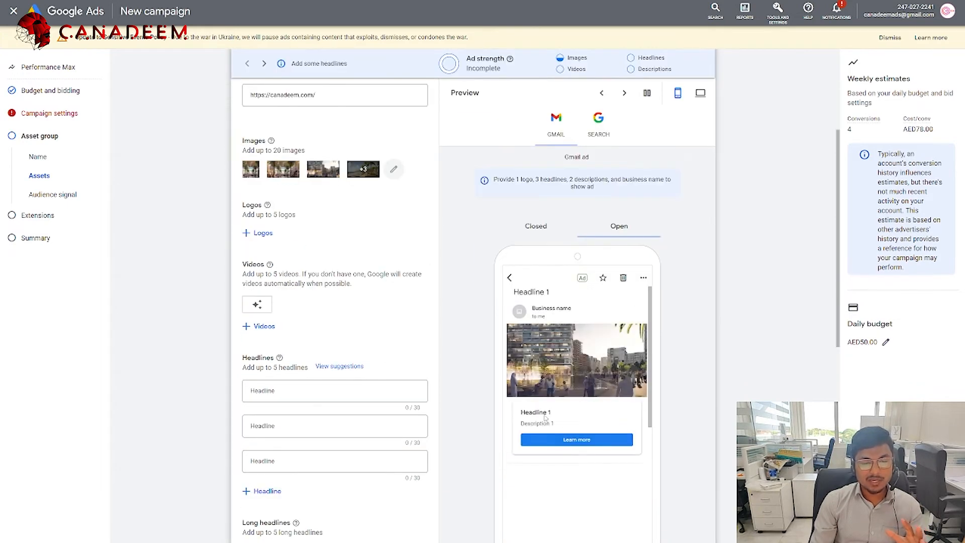
{"action": "scroll", "coordinate": [622, 228], "scroll_direction": "up", "scroll_amount": 1}
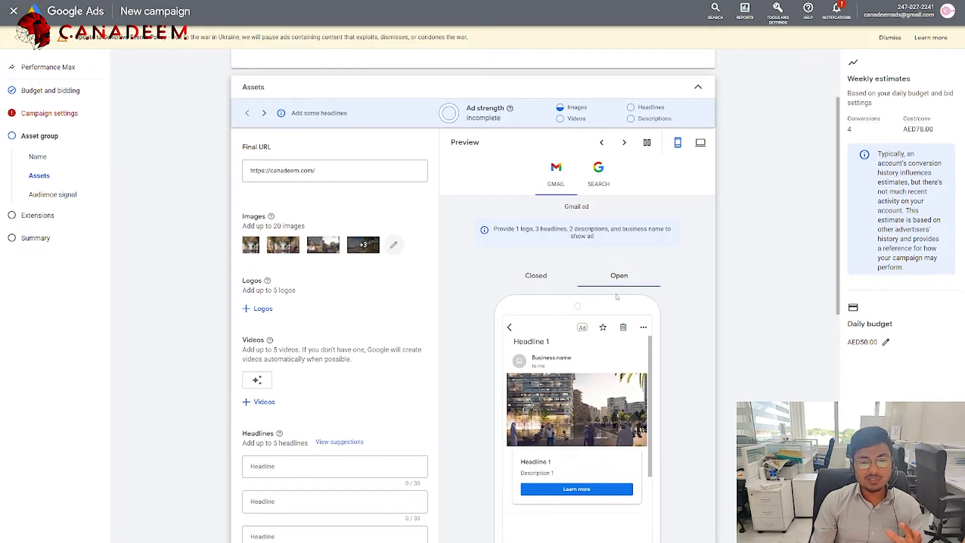
{"action": "left_click", "coordinate": [537, 278]}
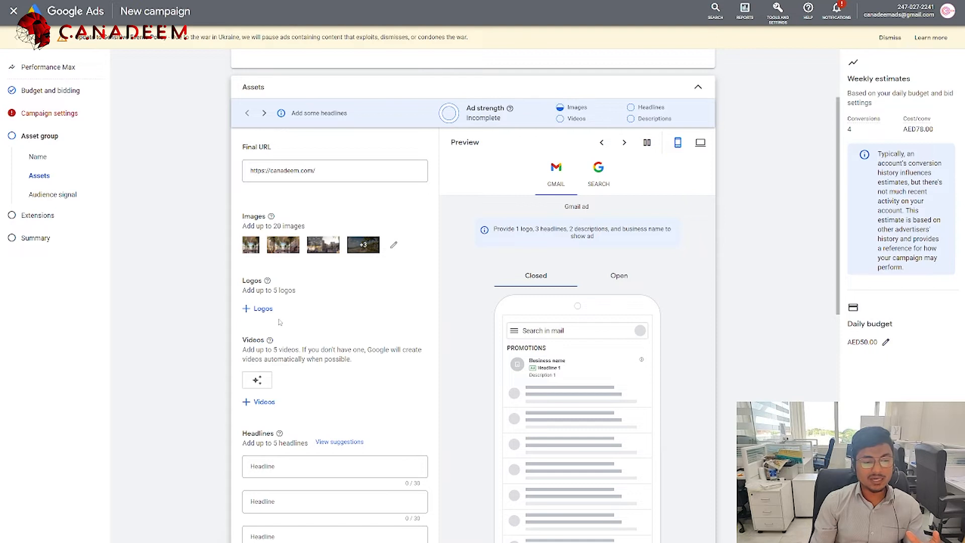
Step: Add four CANADEEM logos, including jpg.jpg, jpg (1).jpg and png.png, to the asset group
{"action": "left_click", "coordinate": [248, 309]}
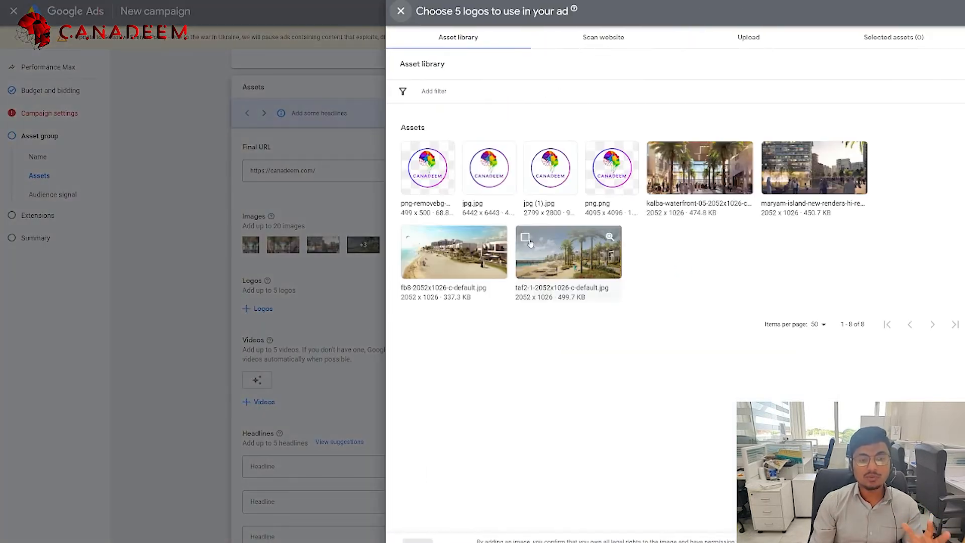
{"action": "left_click", "coordinate": [468, 177]}
{"action": "left_click", "coordinate": [550, 171]}
{"action": "left_click", "coordinate": [611, 171]}
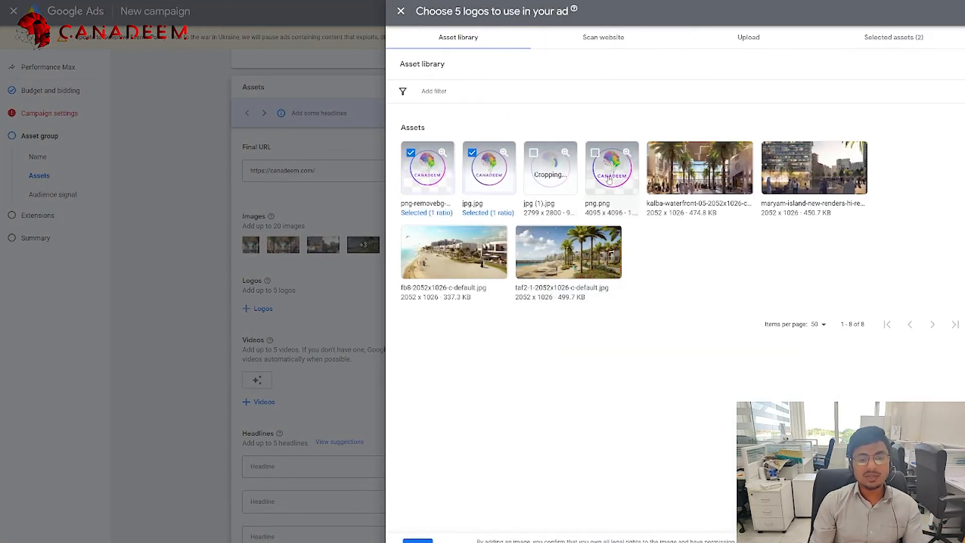
{"action": "left_click", "coordinate": [418, 540]}
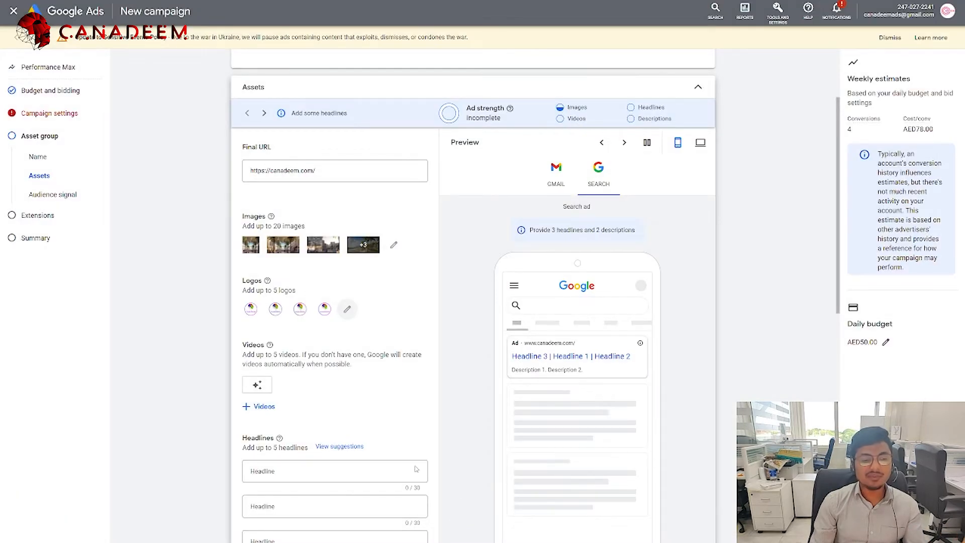
Step: Add the ad-writing tutorial video from the asset library to the asset group
{"action": "scroll", "coordinate": [367, 394], "scroll_direction": "down", "scroll_amount": 2}
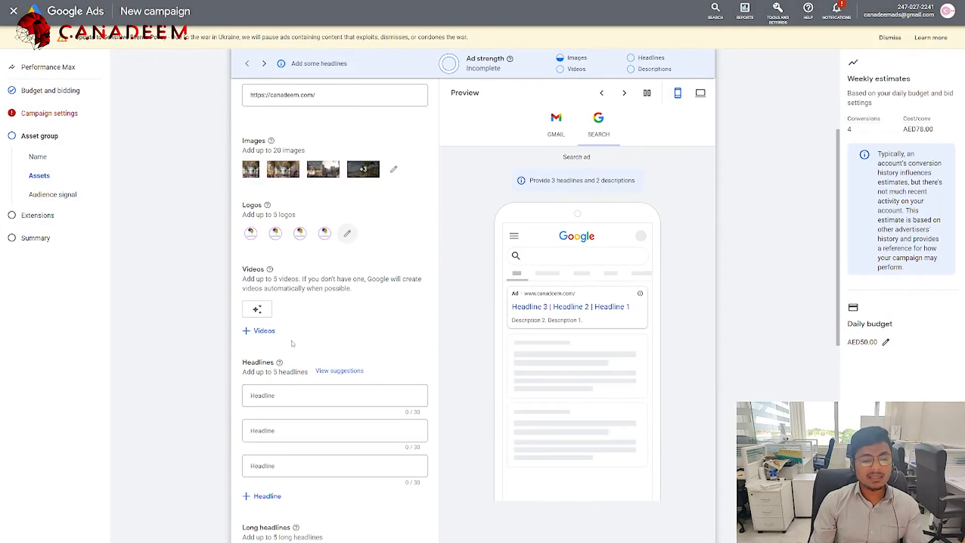
{"action": "left_click", "coordinate": [264, 330]}
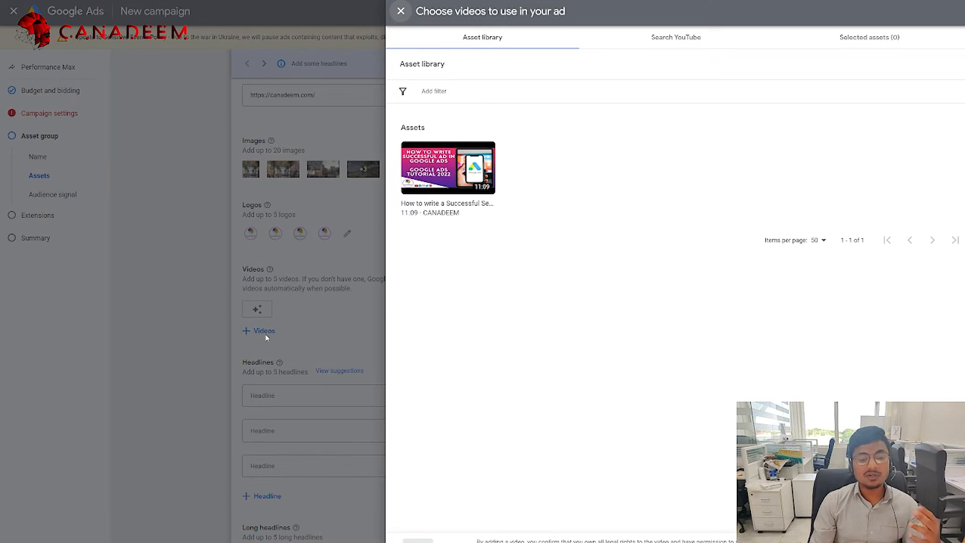
{"action": "left_click", "coordinate": [437, 156]}
{"action": "left_click", "coordinate": [417, 540]}
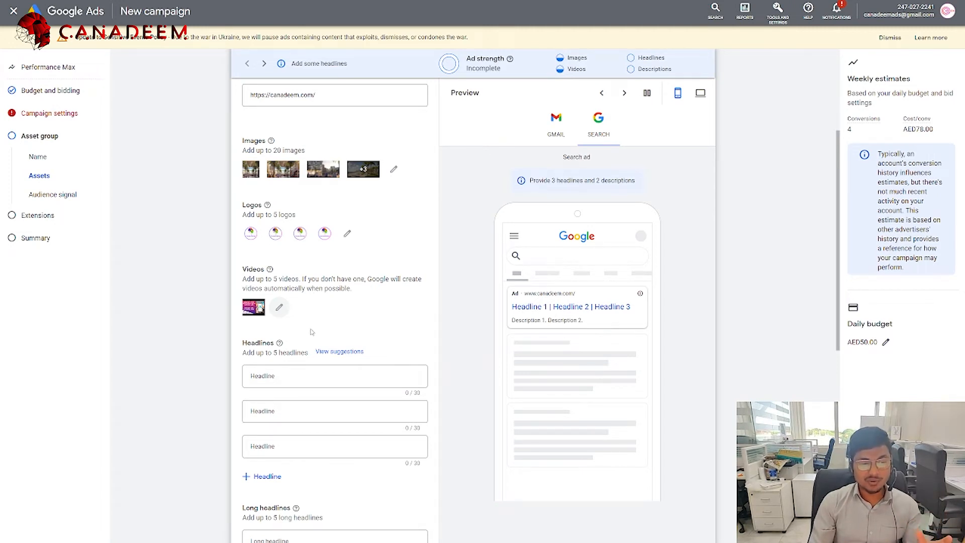
Step: Check the ad previews in Gmail, desktop search and mobile views
{"action": "scroll", "coordinate": [323, 335], "scroll_direction": "up", "scroll_amount": 1}
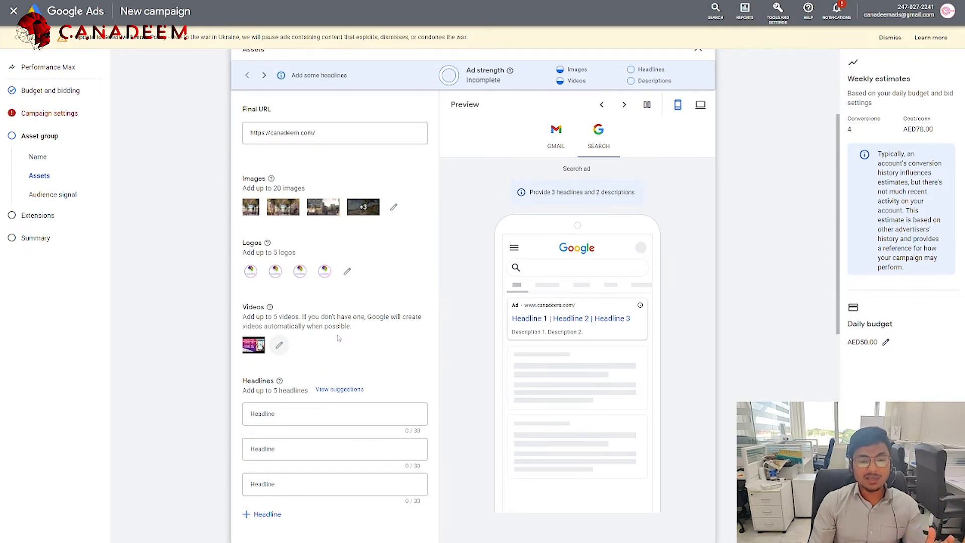
{"action": "scroll", "coordinate": [339, 340], "scroll_direction": "up", "scroll_amount": 1}
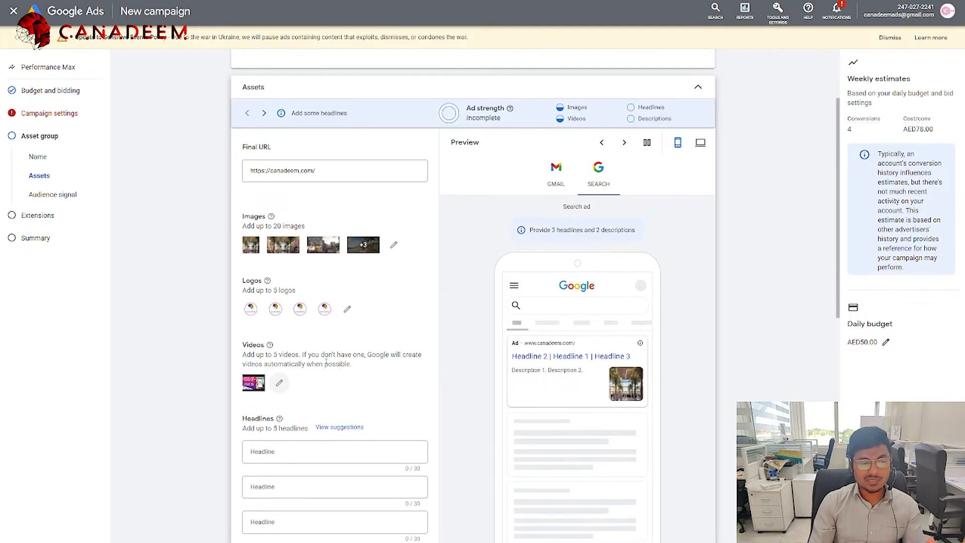
{"action": "left_click", "coordinate": [541, 187]}
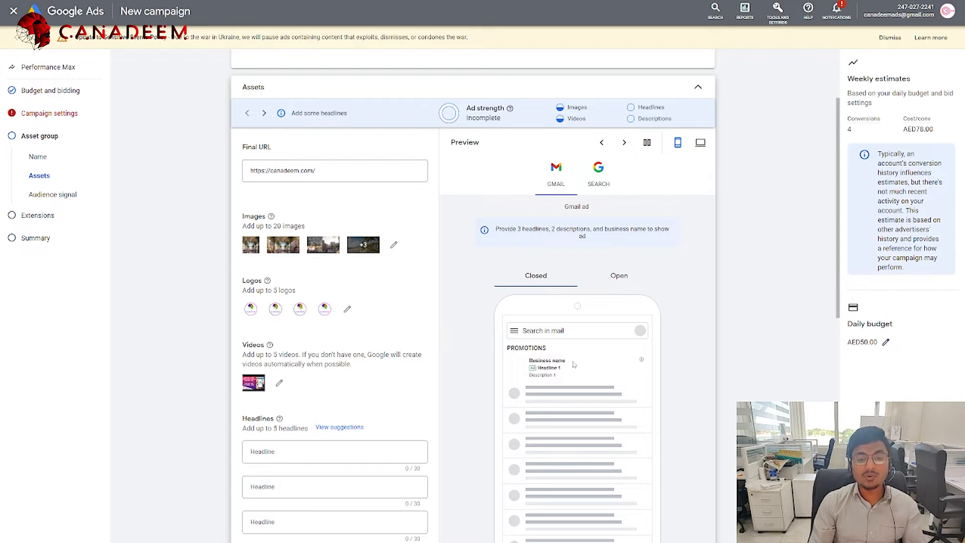
{"action": "scroll", "coordinate": [574, 363], "scroll_direction": "down", "scroll_amount": 1}
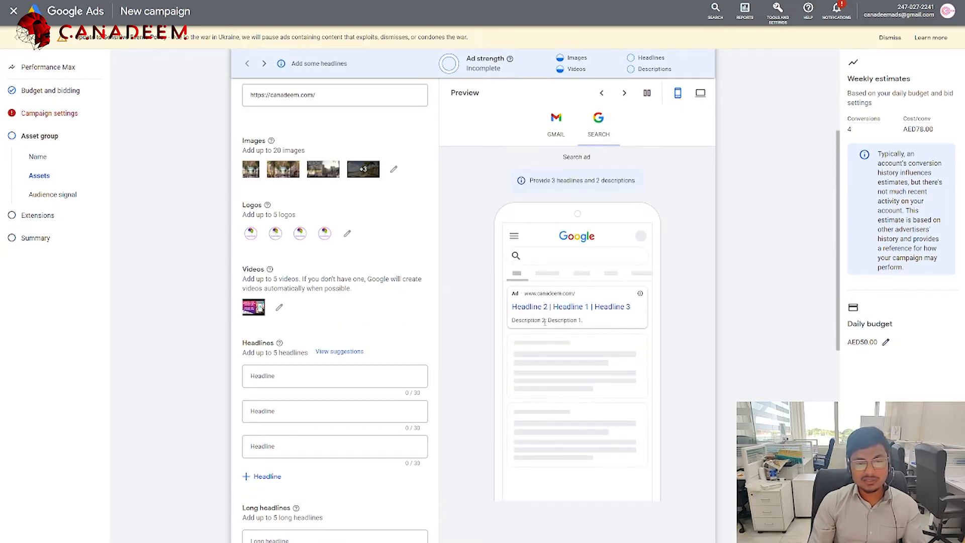
{"action": "scroll", "coordinate": [636, 267], "scroll_direction": "up", "scroll_amount": 3}
{"action": "left_click", "coordinate": [625, 219]}
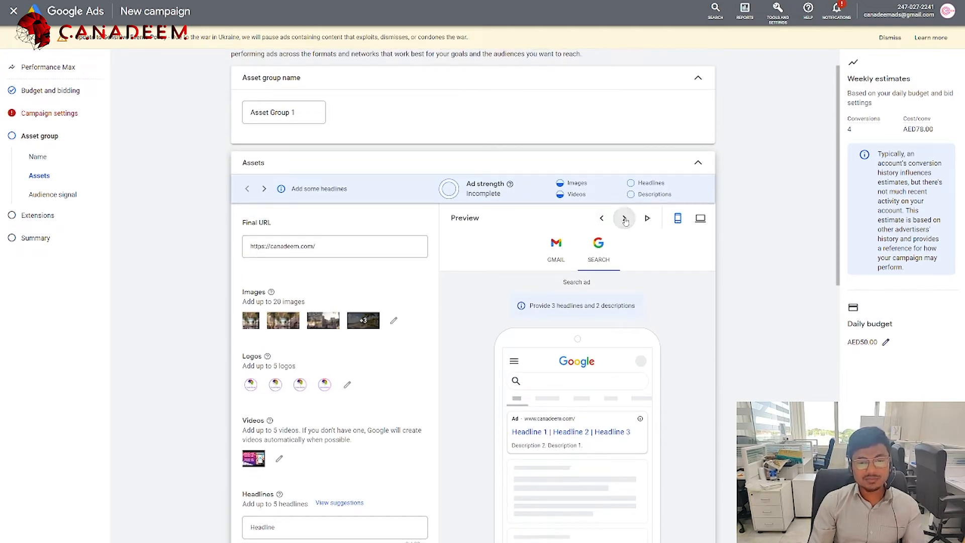
{"action": "left_click", "coordinate": [700, 219]}
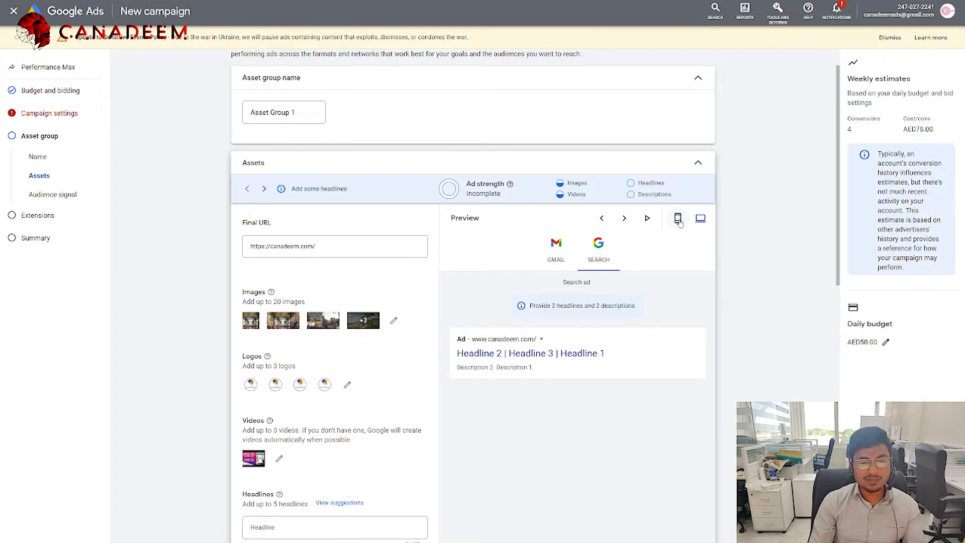
{"action": "left_click", "coordinate": [676, 225]}
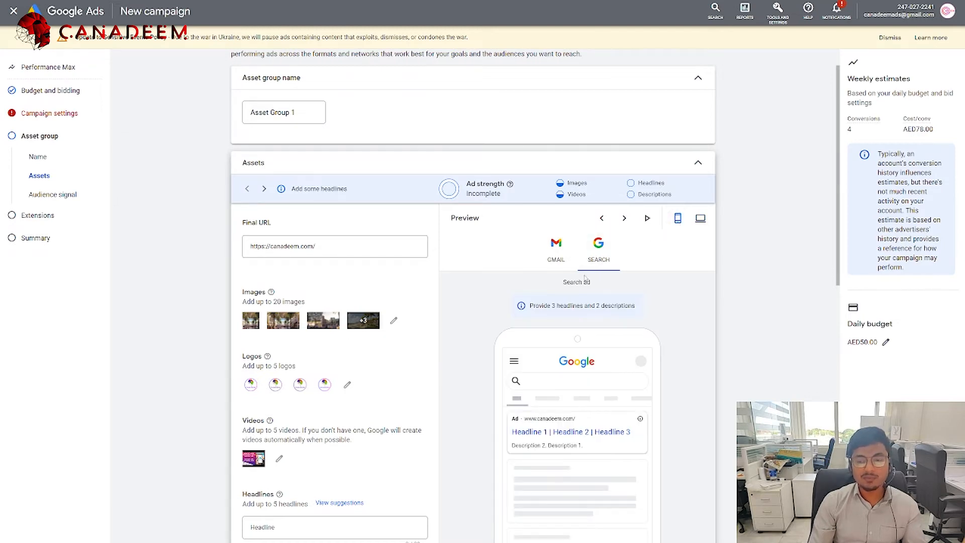
{"action": "scroll", "coordinate": [511, 306], "scroll_direction": "down", "scroll_amount": 3}
{"action": "left_click", "coordinate": [287, 337]}
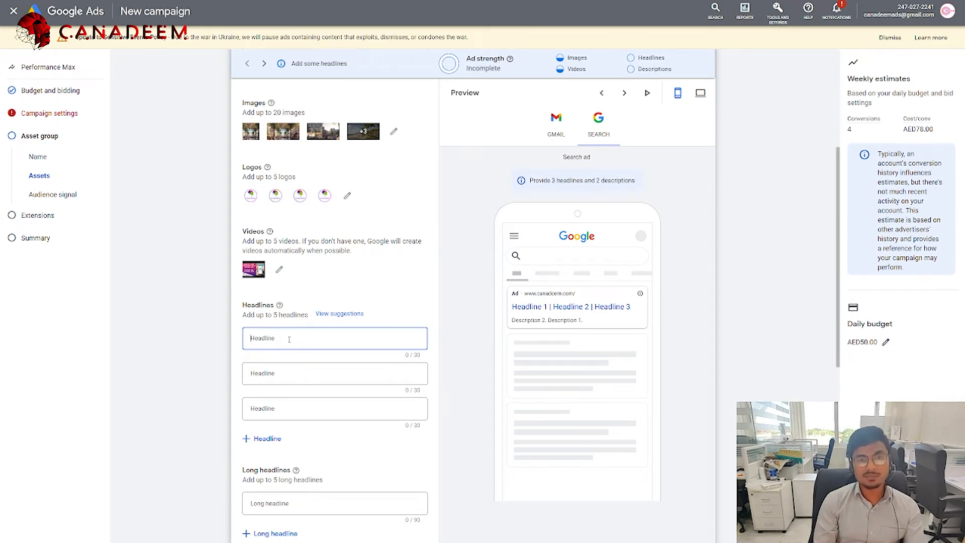
Step: Enter the headlines 'Best Branding Platform' and 'Grow your Business Online'
{"action": "type", "text": "bEST"}
{"action": "key", "text": "BackSpace"}
{"action": "key", "text": "BackSpace"}
{"action": "key", "text": "BackSpace"}
{"action": "key", "text": "BackSpace"}
{"action": "type", "text": "Best B"}
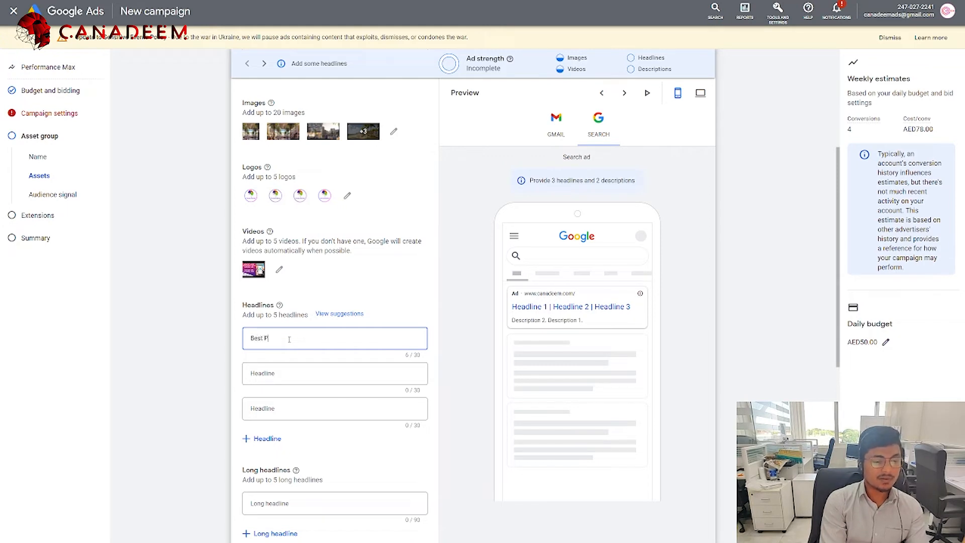
{"action": "type", "text": "ra"}
{"action": "key", "text": "BackSpace"}
{"action": "type", "text": "randing"}
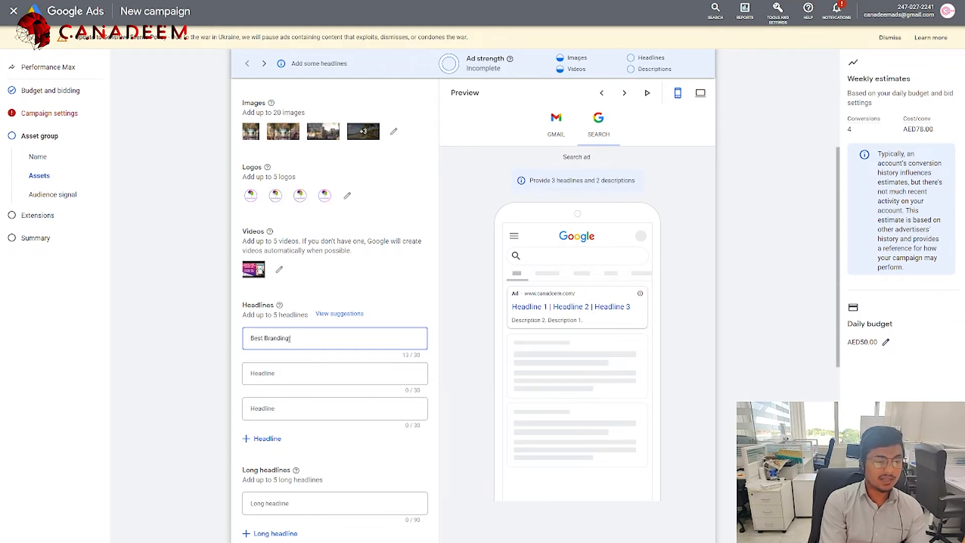
{"action": "type", "text": " Platform"}
{"action": "key", "text": "Tab"}
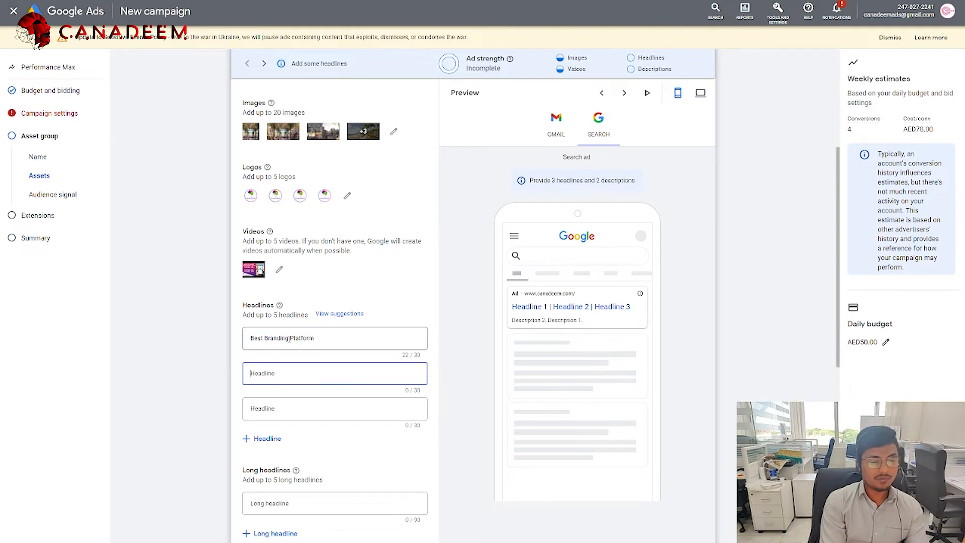
{"action": "type", "text": "Grow your B"}
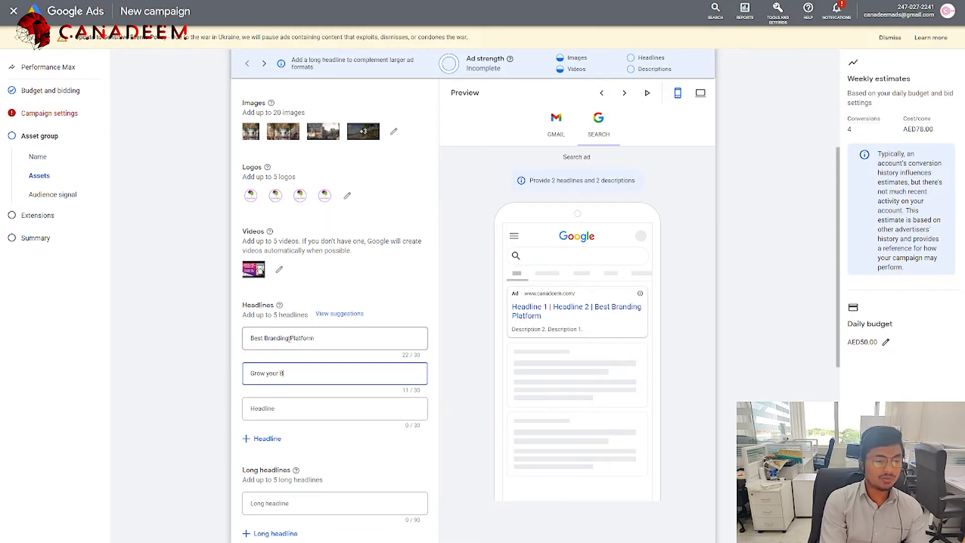
{"action": "type", "text": "usiness Online"}
Step: Add the third headline 'Boost your Business online', trimmed to fit 30 characters
{"action": "key", "text": "Tab"}
{"action": "type", "text": "B"}
{"action": "key", "text": "BackSpace"}
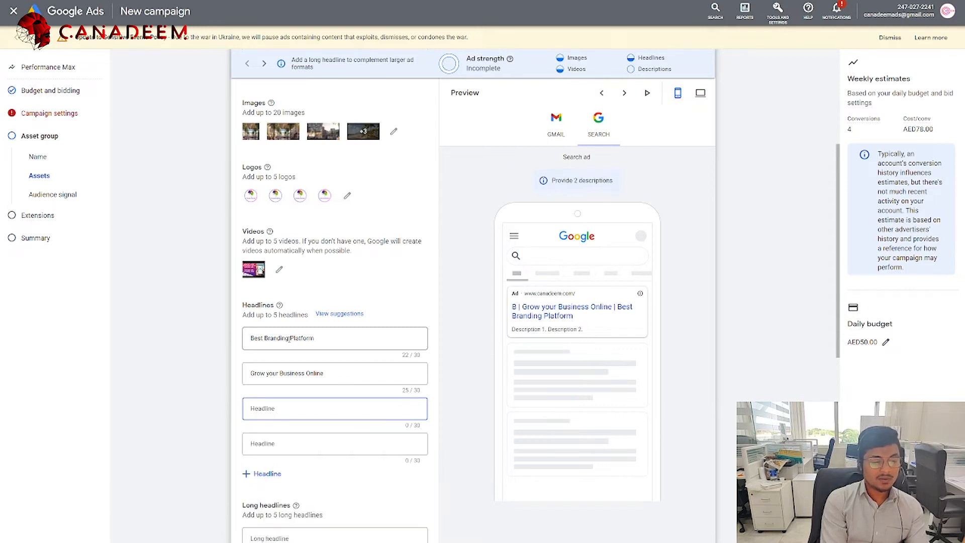
{"action": "type", "text": "B"}
{"action": "key", "text": "BackSpace"}
{"action": "type", "text": "Boos"}
{"action": "key", "text": "BackSpace"}
{"action": "key", "text": "BackSpace"}
{"action": "type", "text": "ost your Business"}
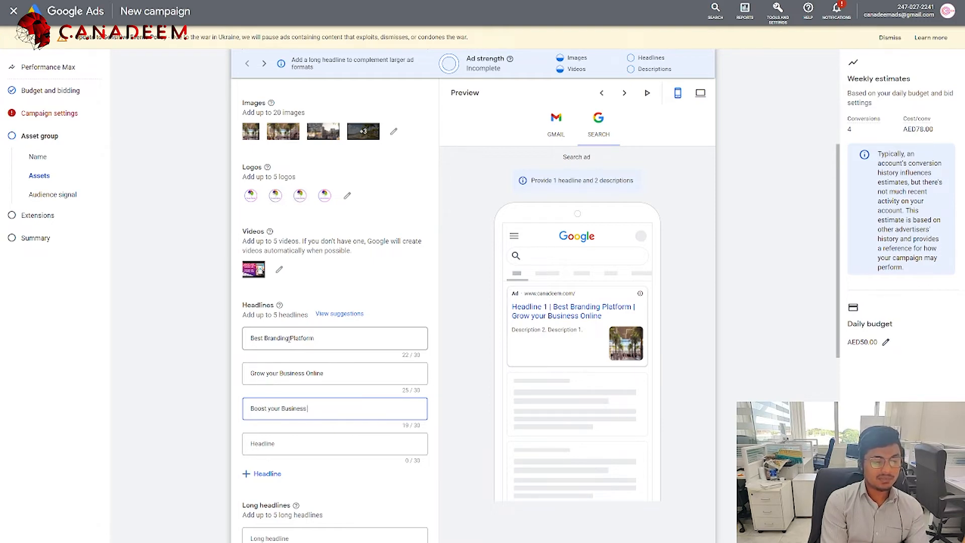
{"action": "type", "text": " on internet"}
{"action": "key", "text": "BackSpace"}
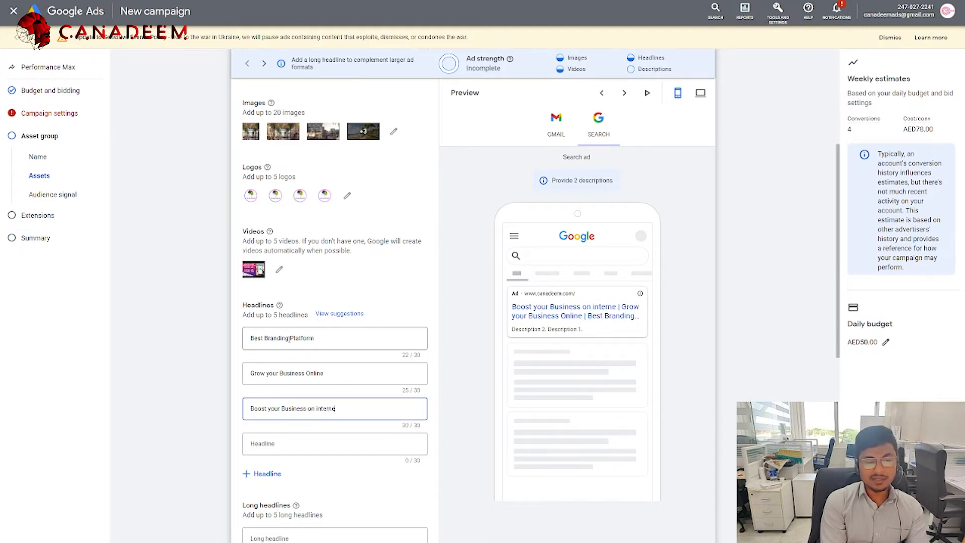
{"action": "key", "text": "BackSpace"}
{"action": "key", "text": "BackSpace"}
{"action": "key", "text": "BackSpace"}
{"action": "key", "text": "BackSpace"}
{"action": "key", "text": "BackSpace"}
{"action": "key", "text": "BackSpace"}
{"action": "key", "text": "BackSpace"}
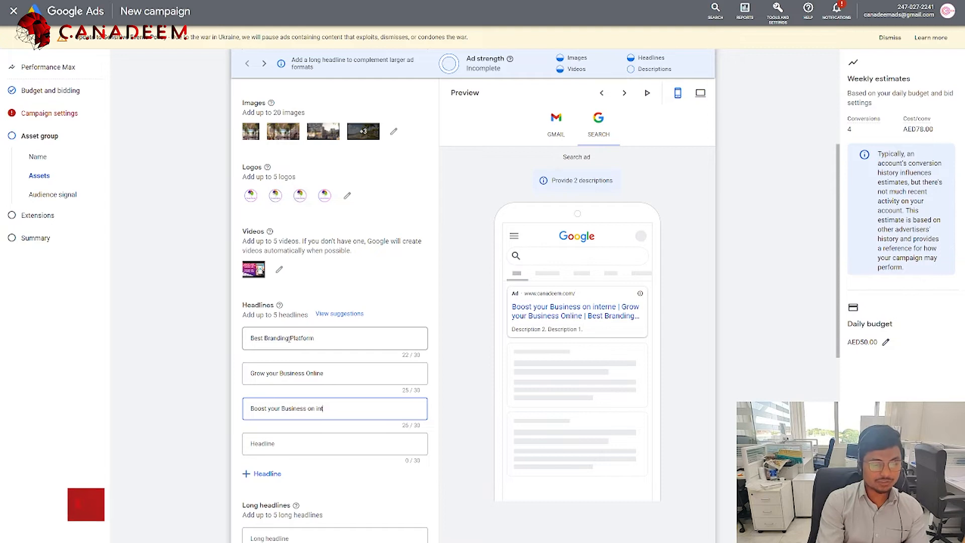
{"action": "key", "text": "BackSpace"}
{"action": "key", "text": "BackSpace"}
{"action": "key", "text": "BackSpace"}
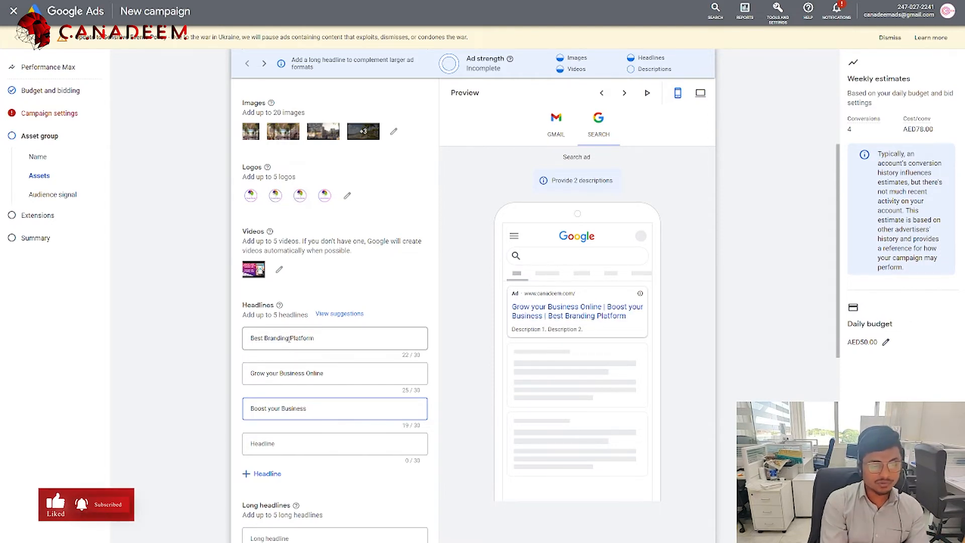
{"action": "type", "text": "online"}
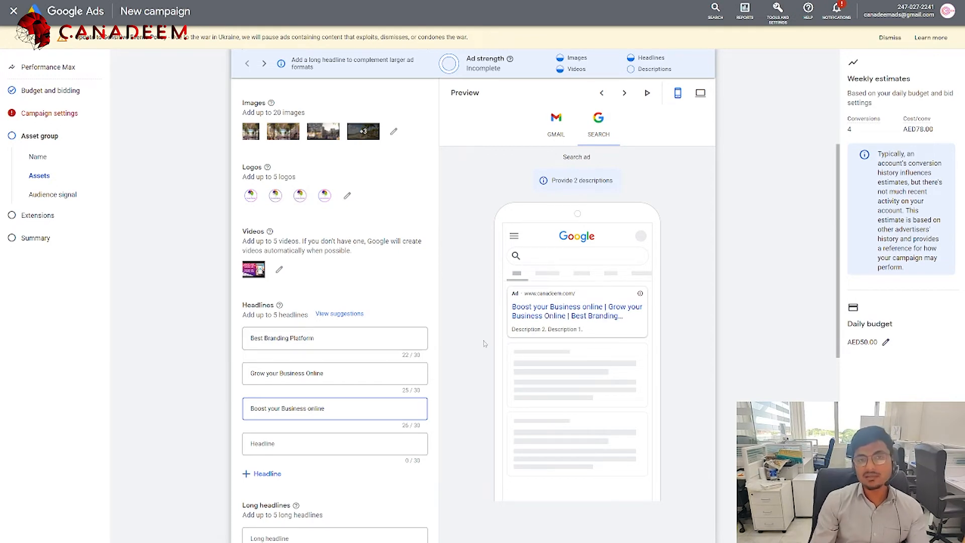
{"action": "scroll", "coordinate": [442, 362], "scroll_direction": "down", "scroll_amount": 3}
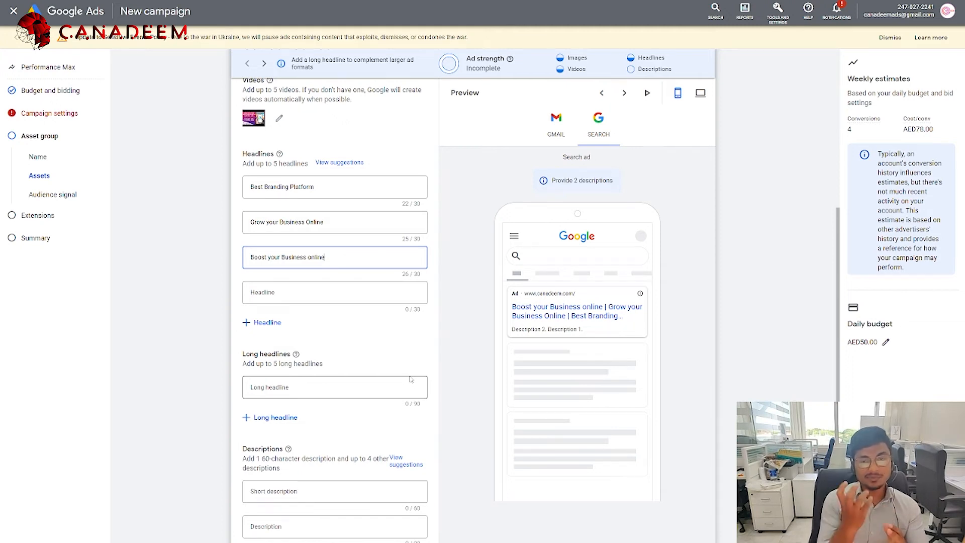
Step: Type the two long headlines: 'The best Platform to grow your business online' and 'Your Final Online Marketing Solutions'
{"action": "scroll", "coordinate": [352, 374], "scroll_direction": "down", "scroll_amount": 2}
{"action": "left_click", "coordinate": [305, 317]}
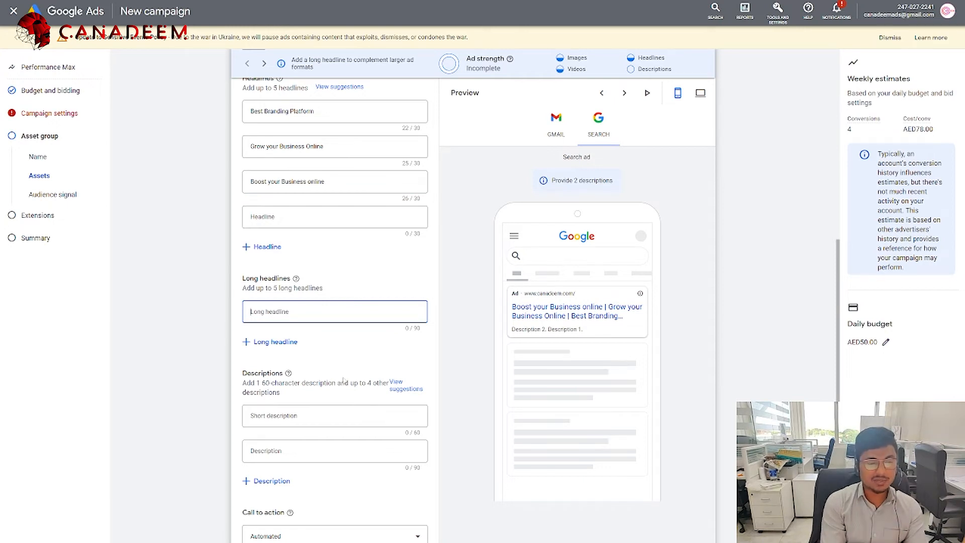
{"action": "type", "text": "The best Platform to grow your bsusiness online"}
{"action": "key", "text": "Tab"}
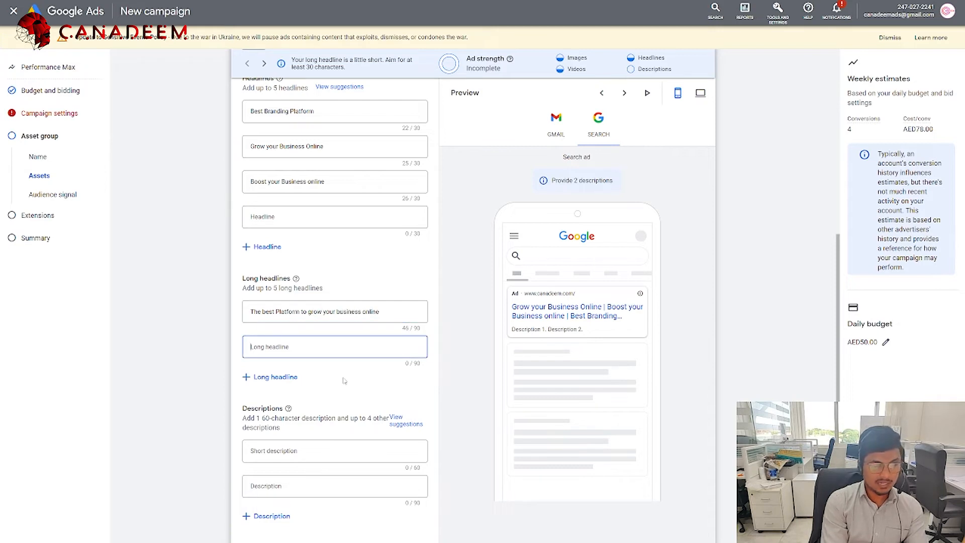
{"action": "type", "text": "Yo"}
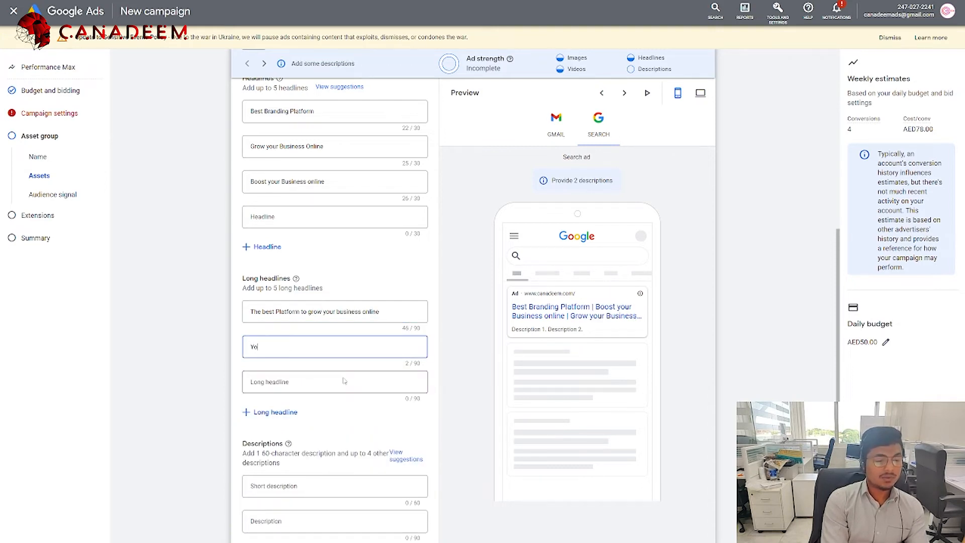
{"action": "type", "text": "ur Final On"}
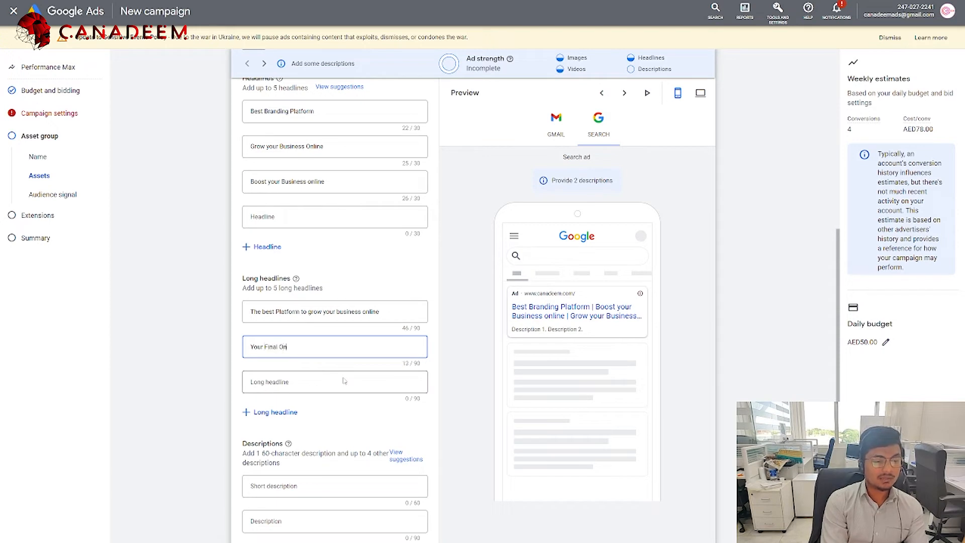
{"action": "type", "text": "line Marketing Solutions"}
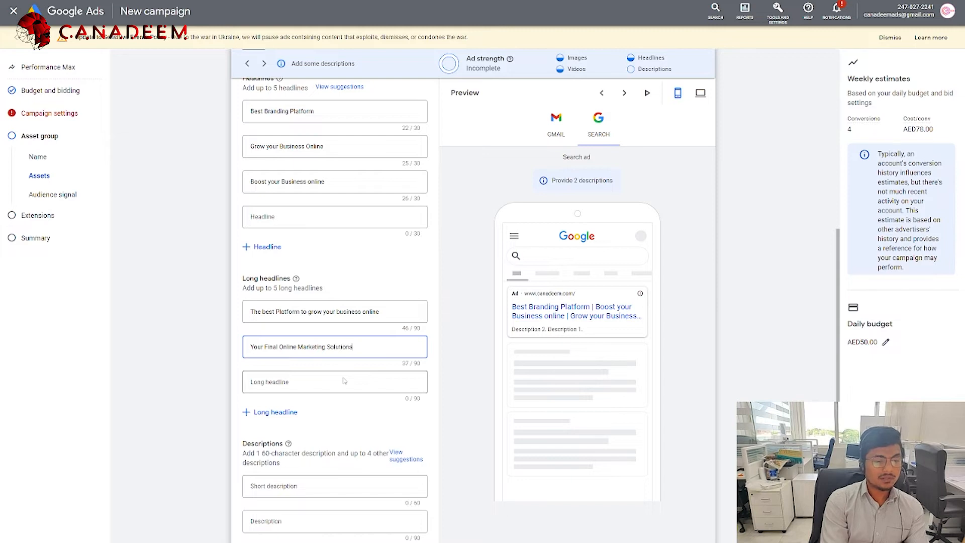
{"action": "scroll", "coordinate": [343, 381], "scroll_direction": "down", "scroll_amount": 2}
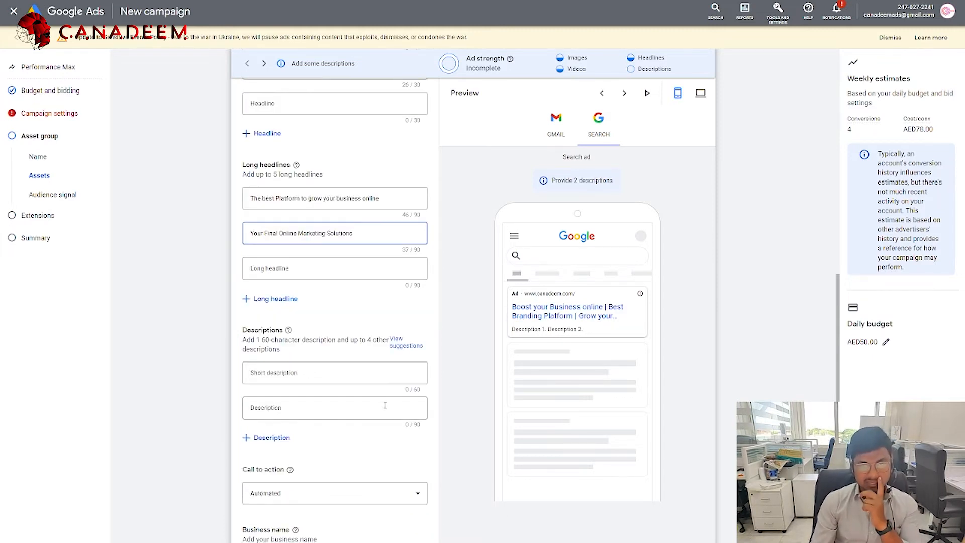
{"action": "left_click", "coordinate": [293, 380]}
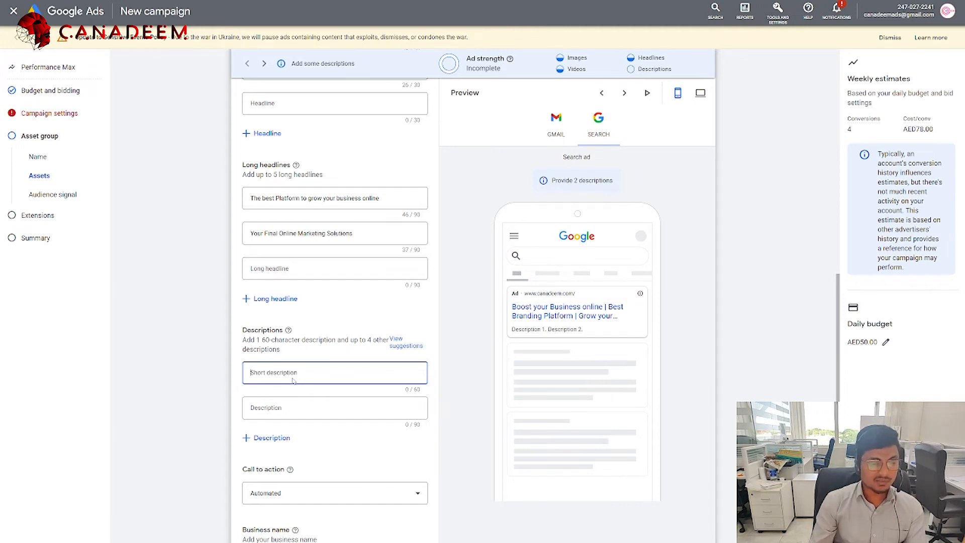
Step: Set the call to action to Contact us
{"action": "scroll", "coordinate": [293, 381], "scroll_direction": "down", "scroll_amount": 1}
{"action": "left_click", "coordinate": [308, 456]}
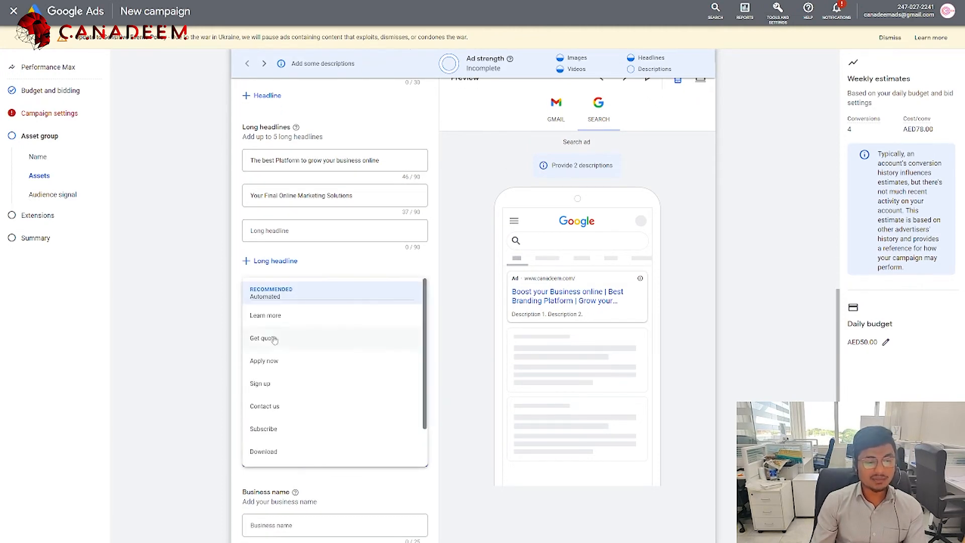
{"action": "left_click", "coordinate": [381, 490]}
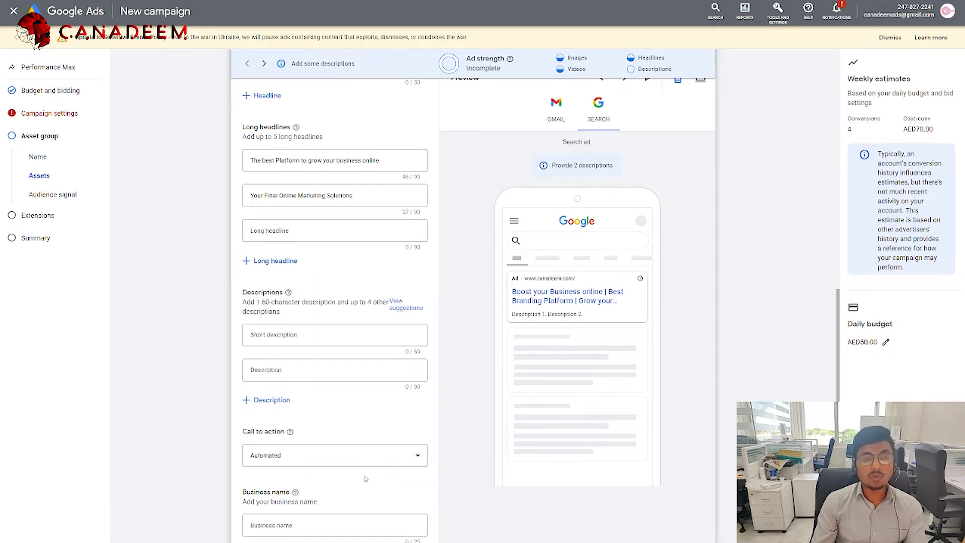
{"action": "left_click", "coordinate": [346, 453]}
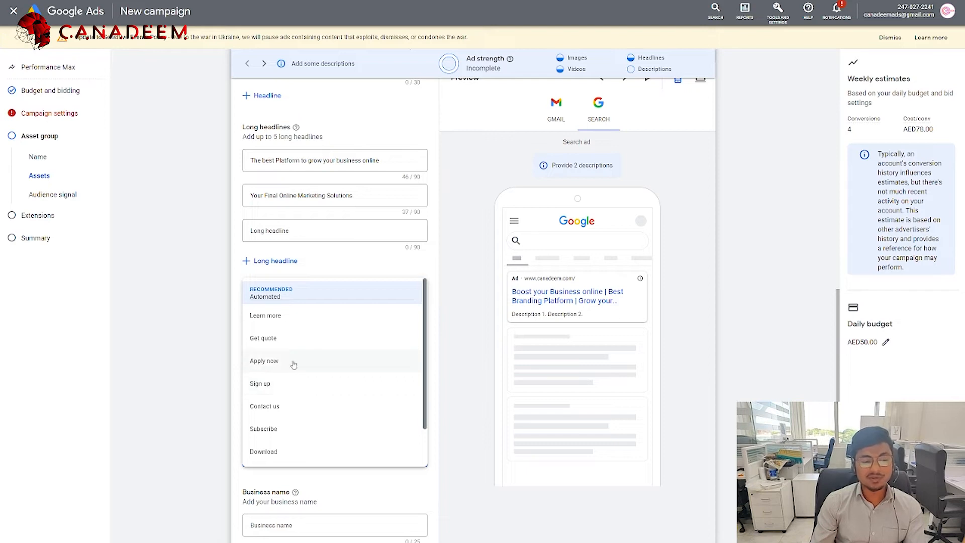
{"action": "scroll", "coordinate": [315, 366], "scroll_direction": "down", "scroll_amount": 2}
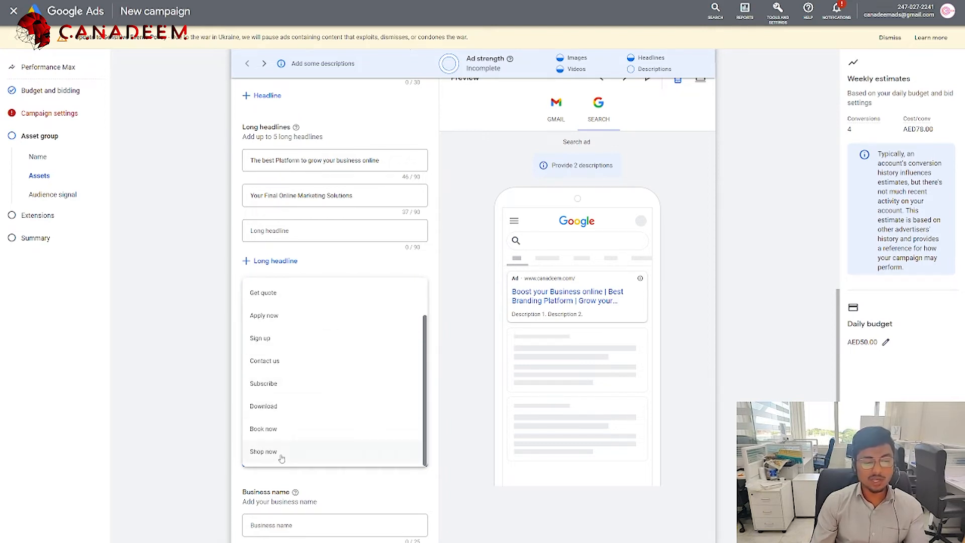
{"action": "scroll", "coordinate": [297, 394], "scroll_direction": "up", "scroll_amount": 2}
{"action": "left_click", "coordinate": [298, 413]}
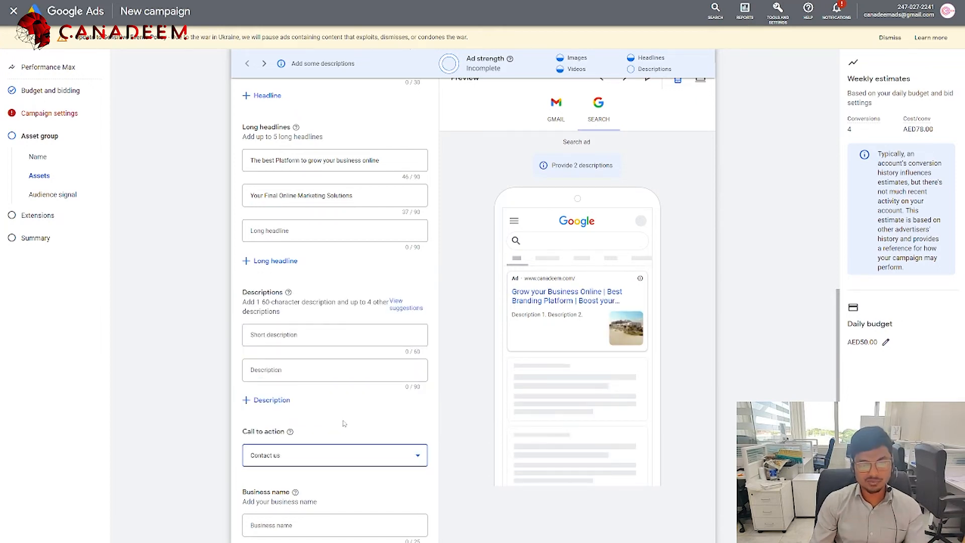
Step: Enter CANADEEM as the business name
{"action": "scroll", "coordinate": [343, 424], "scroll_direction": "down", "scroll_amount": 2}
{"action": "left_click", "coordinate": [308, 415]}
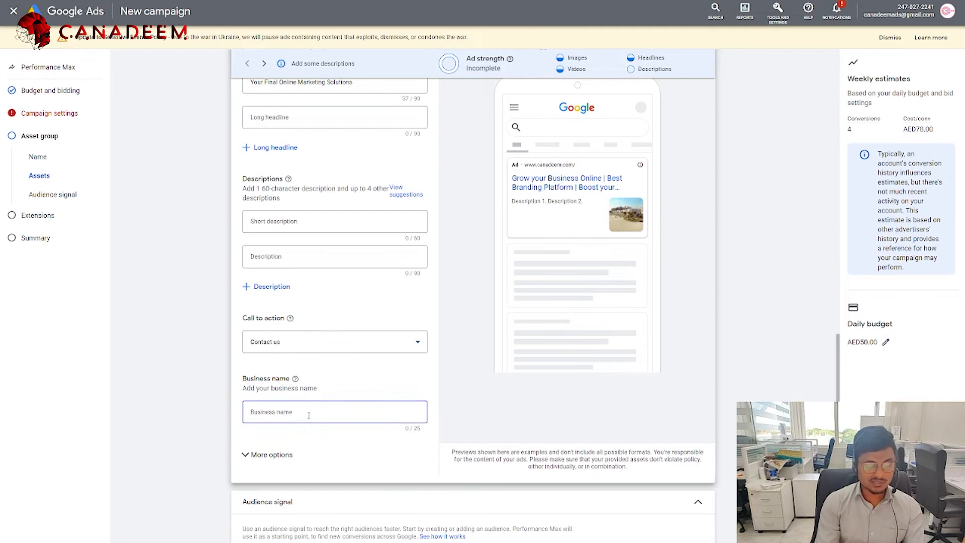
{"action": "type", "text": "C"}
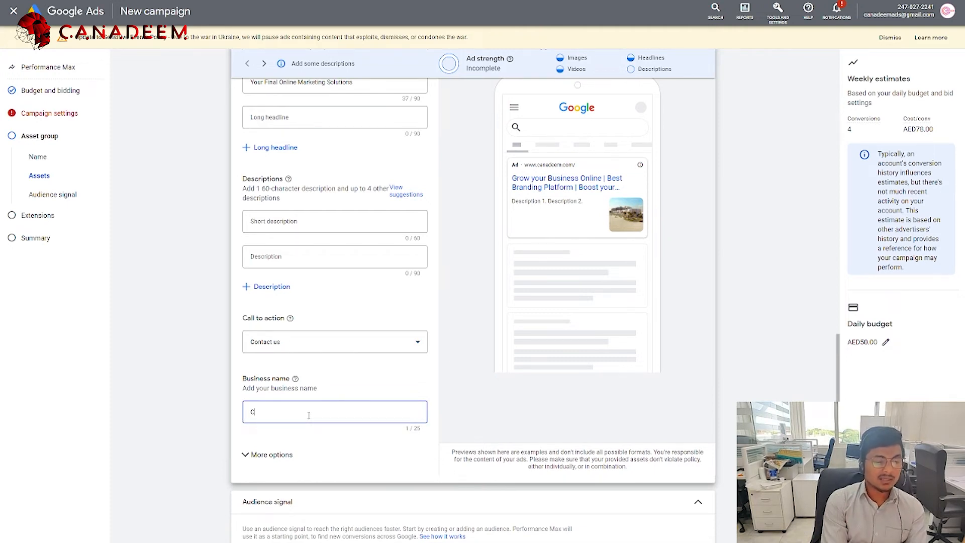
{"action": "type", "text": "ANADEEM"}
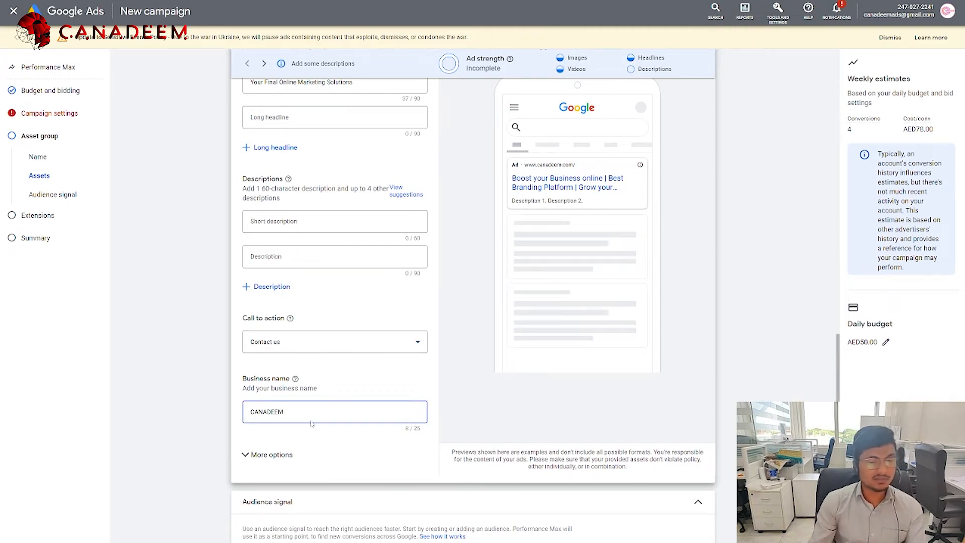
{"action": "left_click", "coordinate": [330, 468]}
Step: Try the separate mobile final URL option under More options, then turn it back off
{"action": "left_click", "coordinate": [281, 464]}
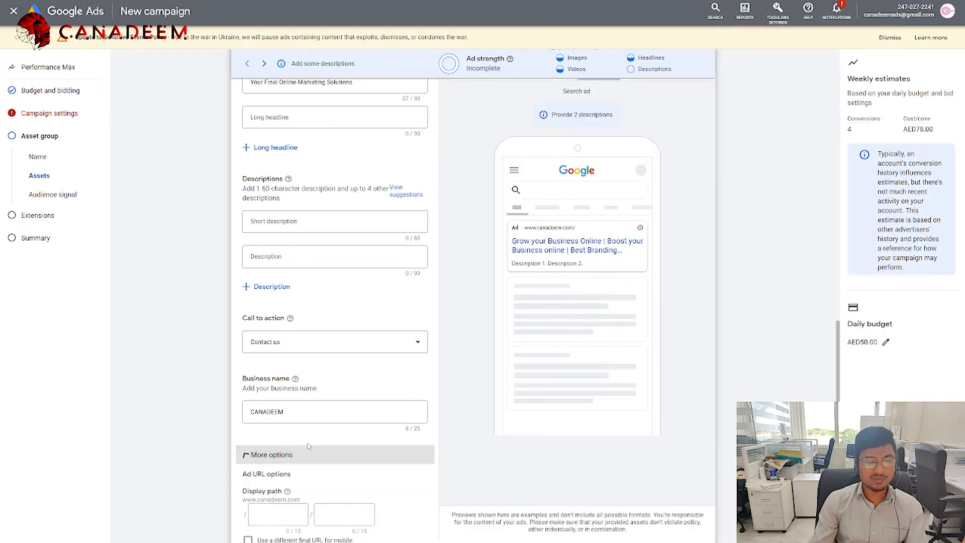
{"action": "scroll", "coordinate": [267, 437], "scroll_direction": "down", "scroll_amount": 3}
{"action": "left_click", "coordinate": [249, 401]}
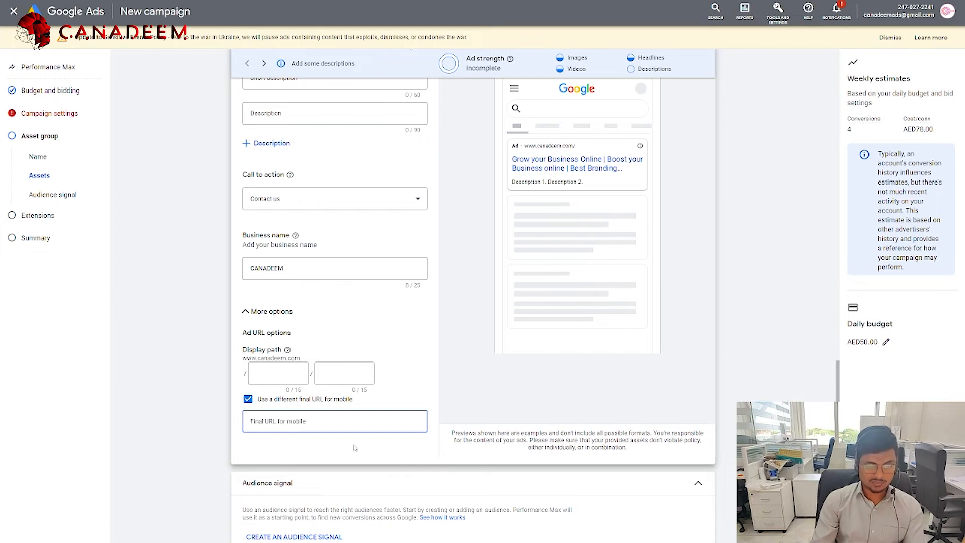
{"action": "left_click", "coordinate": [248, 399]}
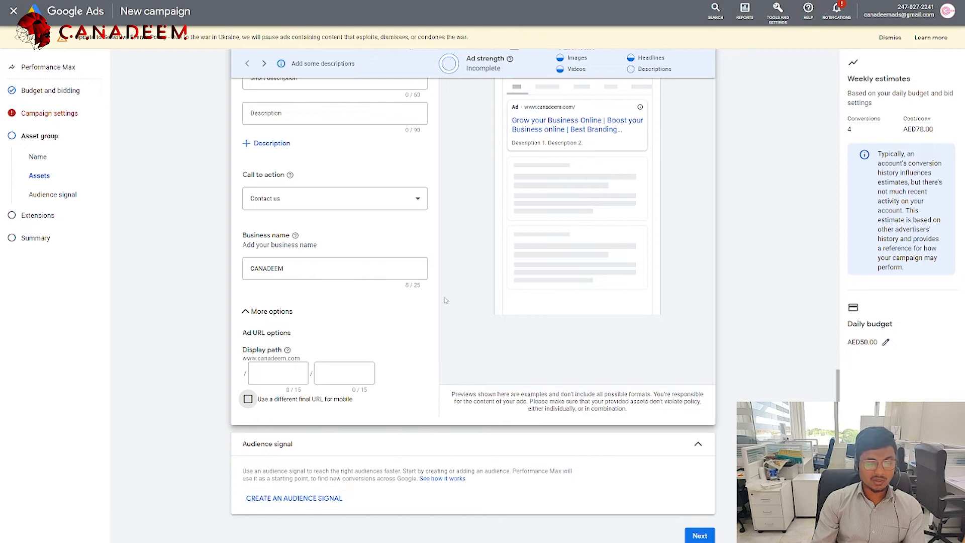
Step: Compare the Gmail and search previews, then return to Campaign settings
{"action": "scroll", "coordinate": [447, 301], "scroll_direction": "up", "scroll_amount": 5}
{"action": "scroll", "coordinate": [417, 329], "scroll_direction": "up", "scroll_amount": 3}
{"action": "left_click", "coordinate": [555, 123]}
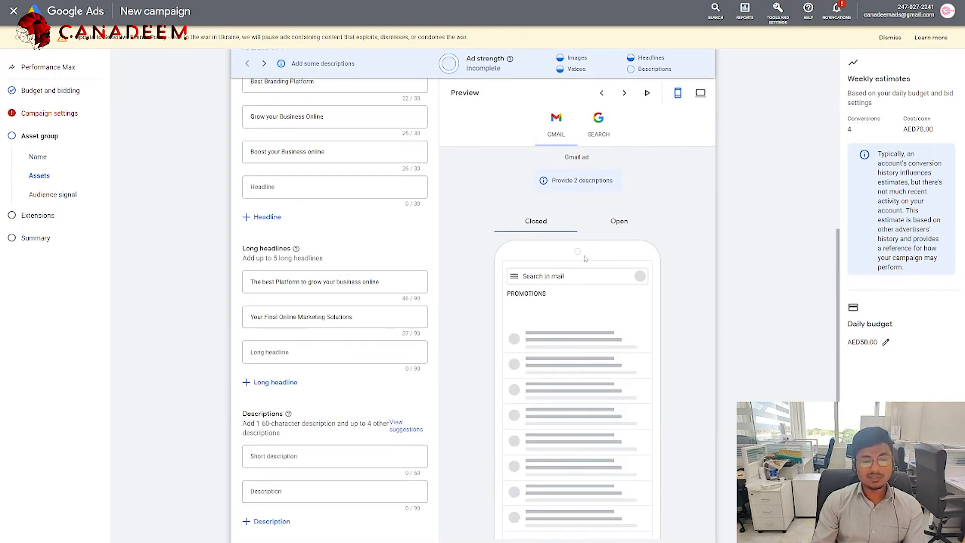
{"action": "left_click", "coordinate": [606, 118]}
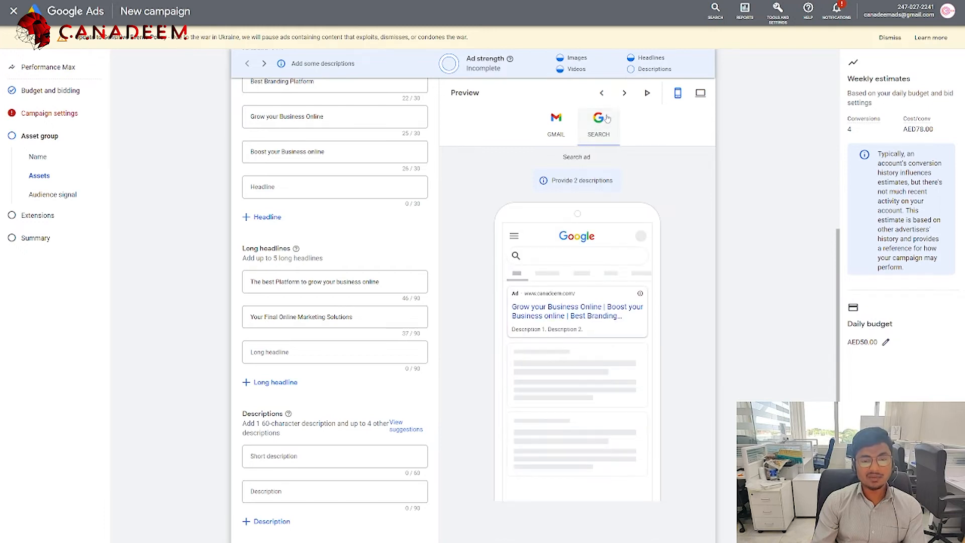
{"action": "scroll", "coordinate": [348, 204], "scroll_direction": "up", "scroll_amount": 2}
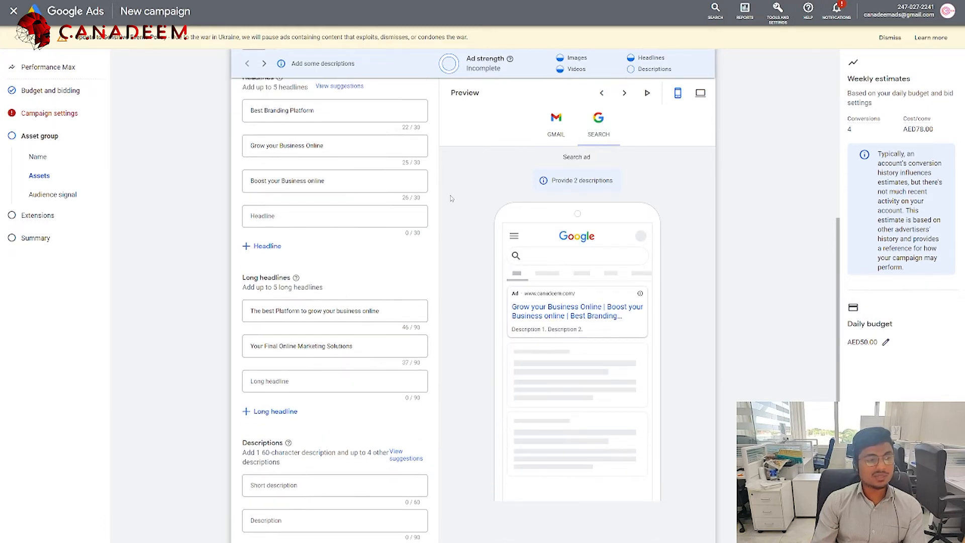
{"action": "scroll", "coordinate": [347, 204], "scroll_direction": "up", "scroll_amount": 2}
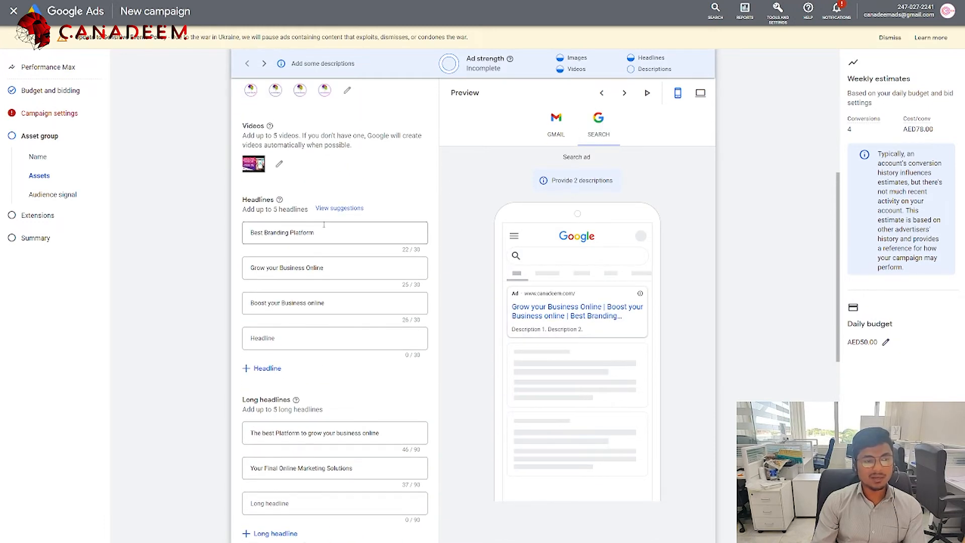
{"action": "left_click", "coordinate": [45, 115]}
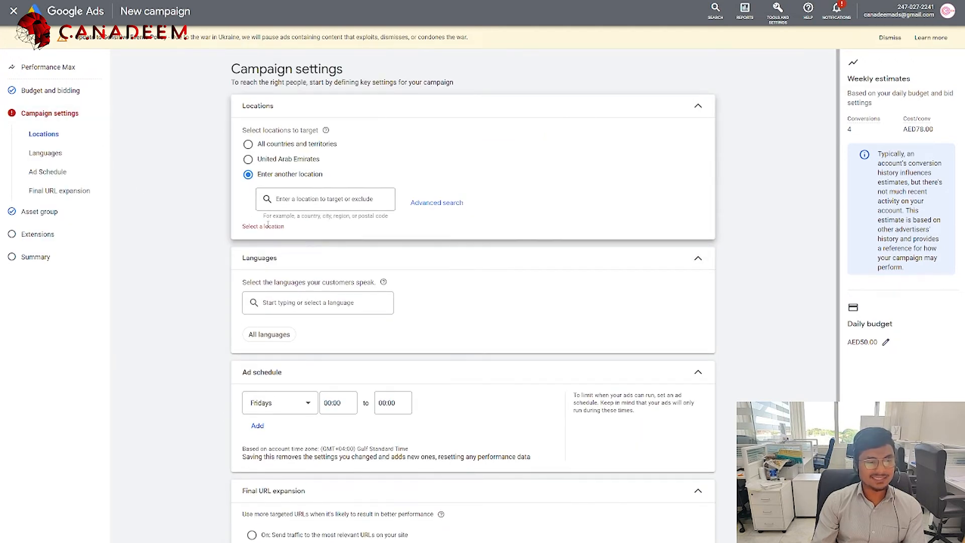
Step: Pick United Arab Emirates as location, return to the asset group, and recheck Gmail and search previews
{"action": "left_click", "coordinate": [261, 159]}
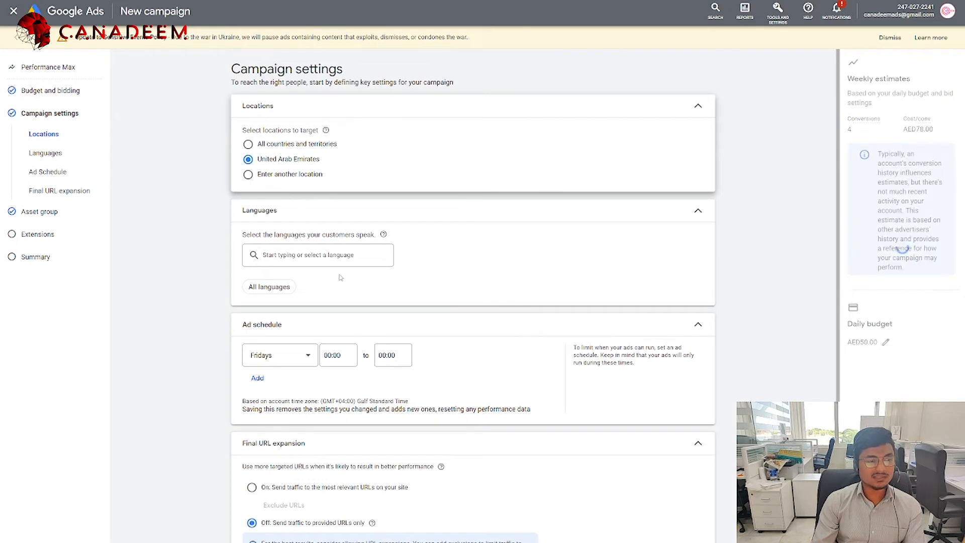
{"action": "left_click", "coordinate": [40, 212]}
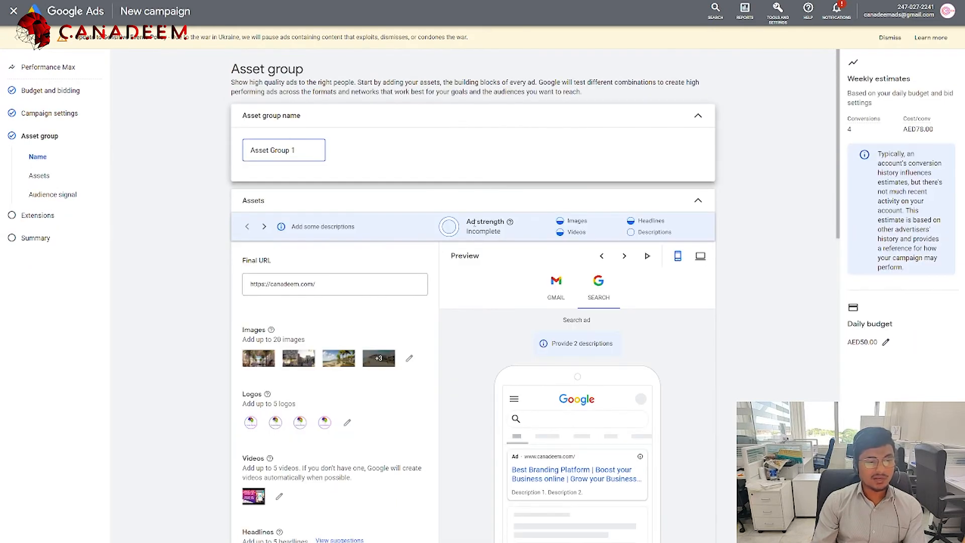
{"action": "scroll", "coordinate": [451, 259], "scroll_direction": "down", "scroll_amount": 3}
{"action": "scroll", "coordinate": [454, 260], "scroll_direction": "up", "scroll_amount": 3}
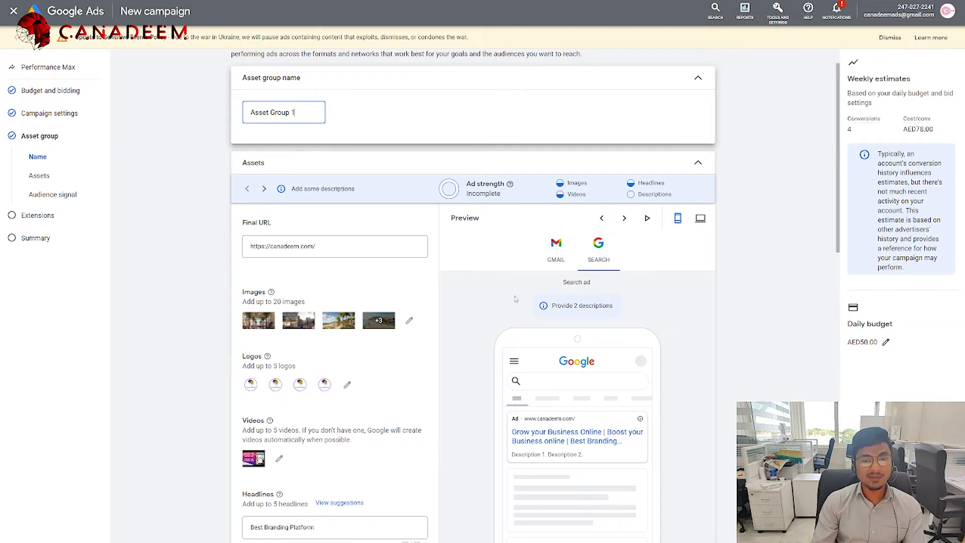
{"action": "left_click", "coordinate": [541, 263]}
{"action": "left_click", "coordinate": [600, 265]}
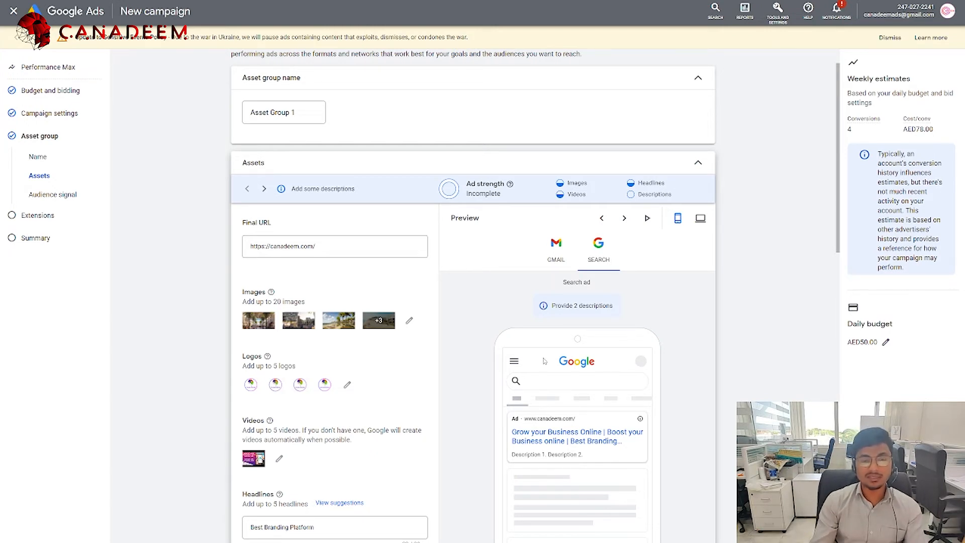
{"action": "scroll", "coordinate": [544, 361], "scroll_direction": "down", "scroll_amount": 12}
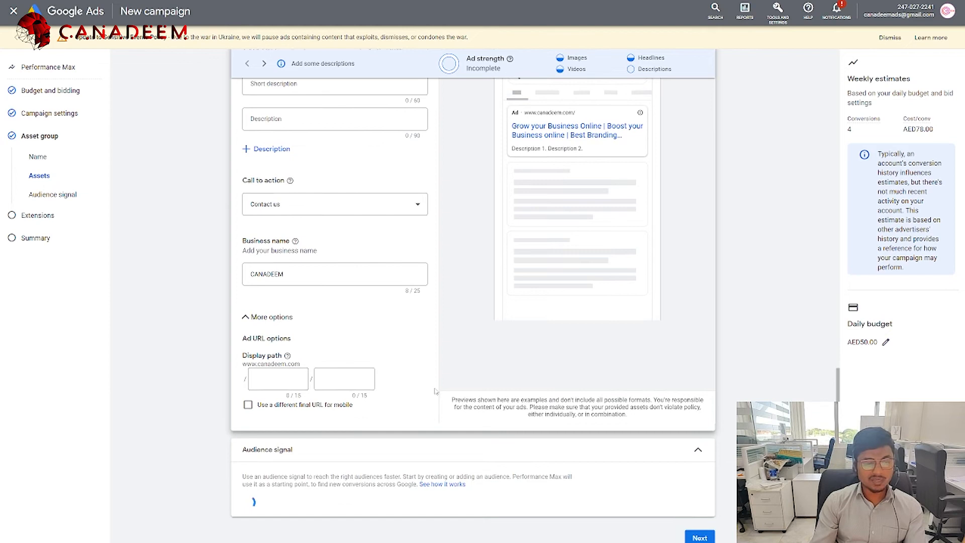
Step: Create an audience signal with a new custom segment targeting Google search terms
{"action": "left_click", "coordinate": [309, 503]}
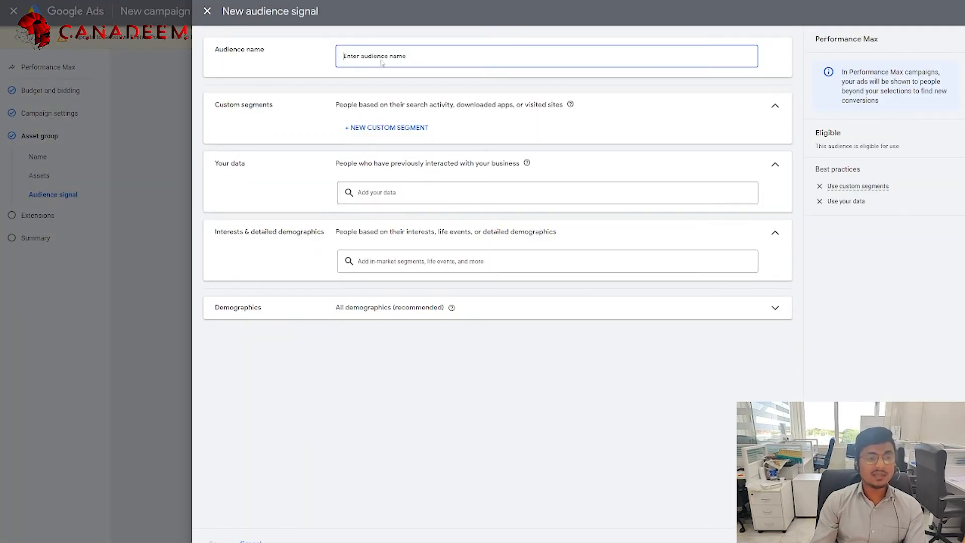
{"action": "left_click", "coordinate": [374, 132]}
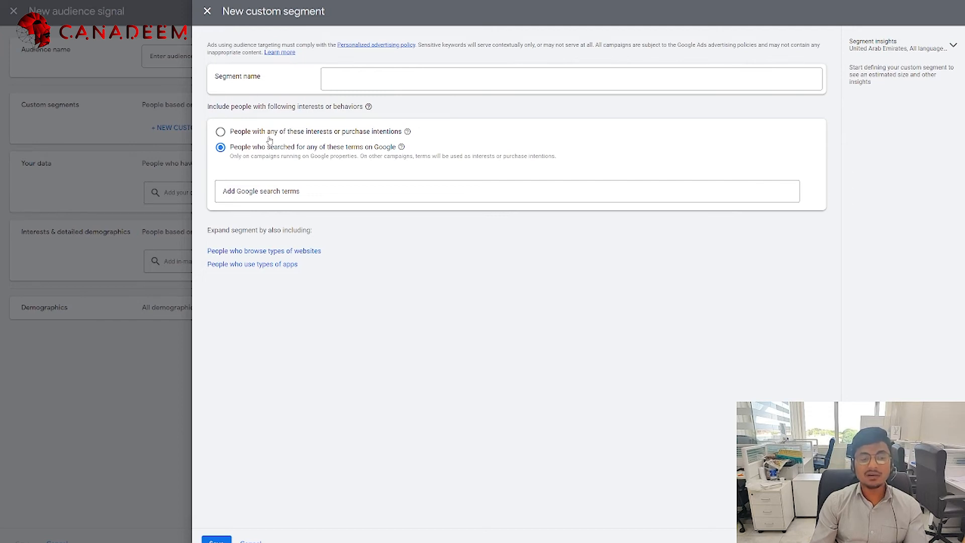
{"action": "left_click", "coordinate": [238, 134]}
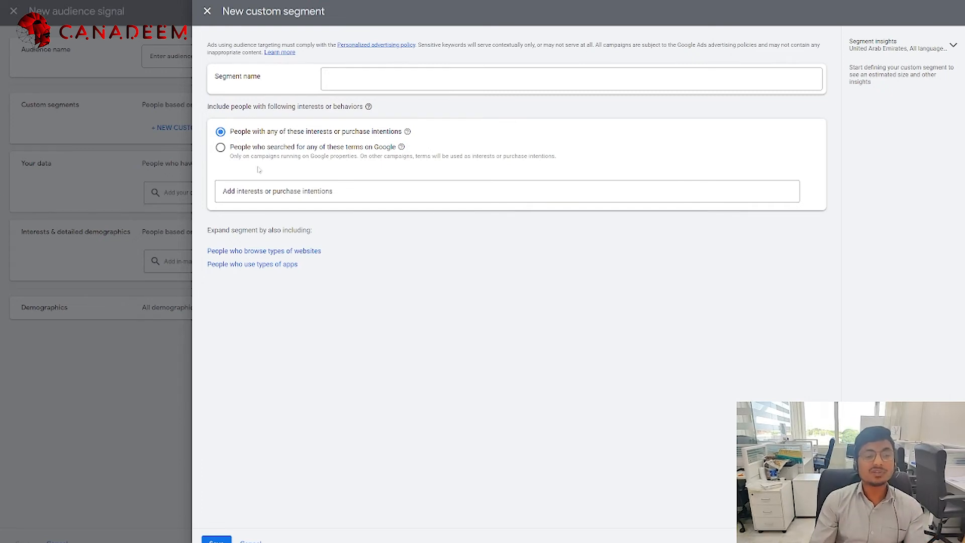
{"action": "left_click", "coordinate": [259, 149]}
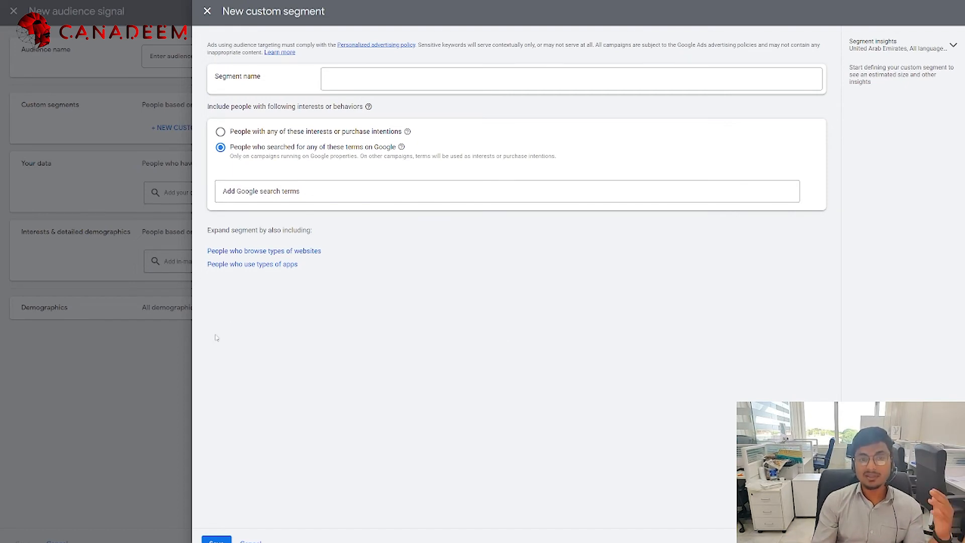
{"action": "left_click", "coordinate": [86, 504]}
Step: Cancel the custom segment and browse the Your data lists without adding any
{"action": "left_click", "coordinate": [250, 541]}
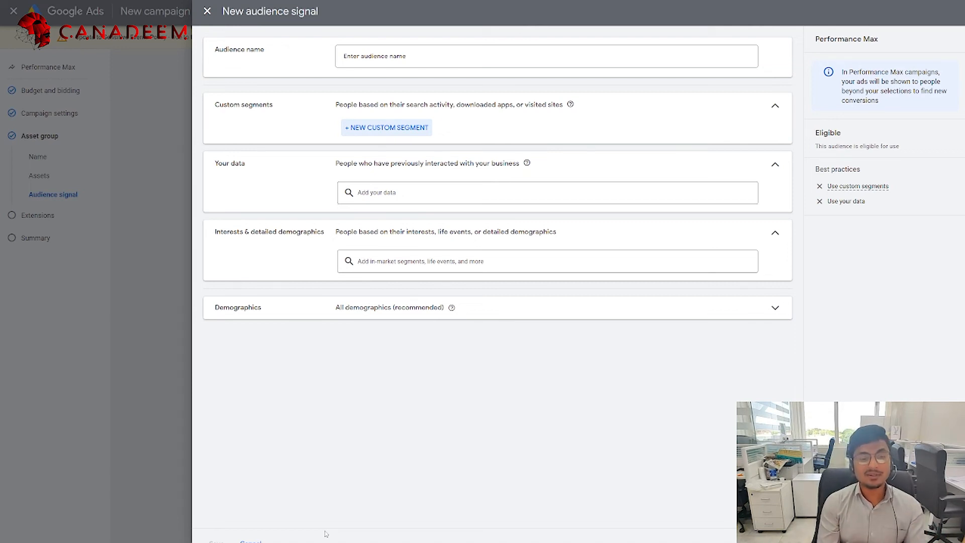
{"action": "left_click", "coordinate": [412, 193]}
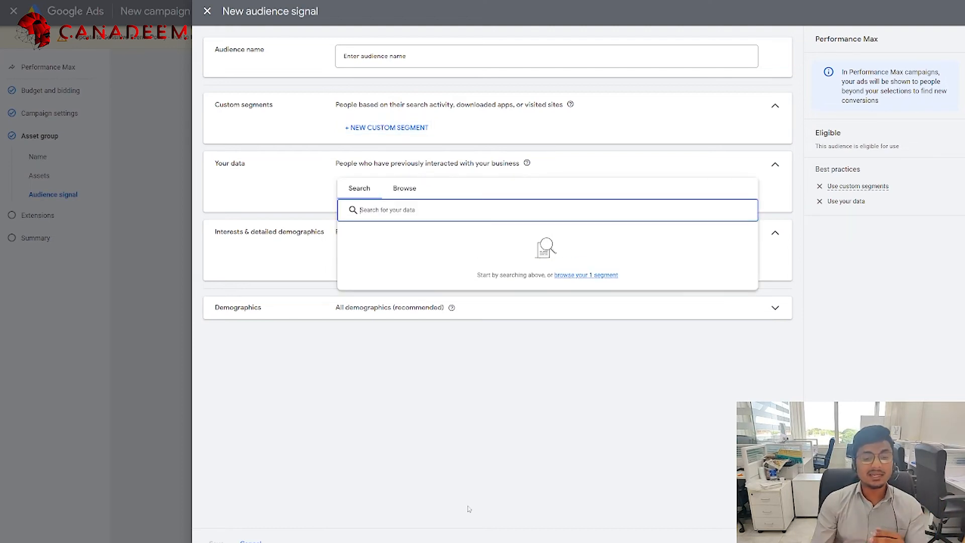
{"action": "left_click", "coordinate": [403, 191]}
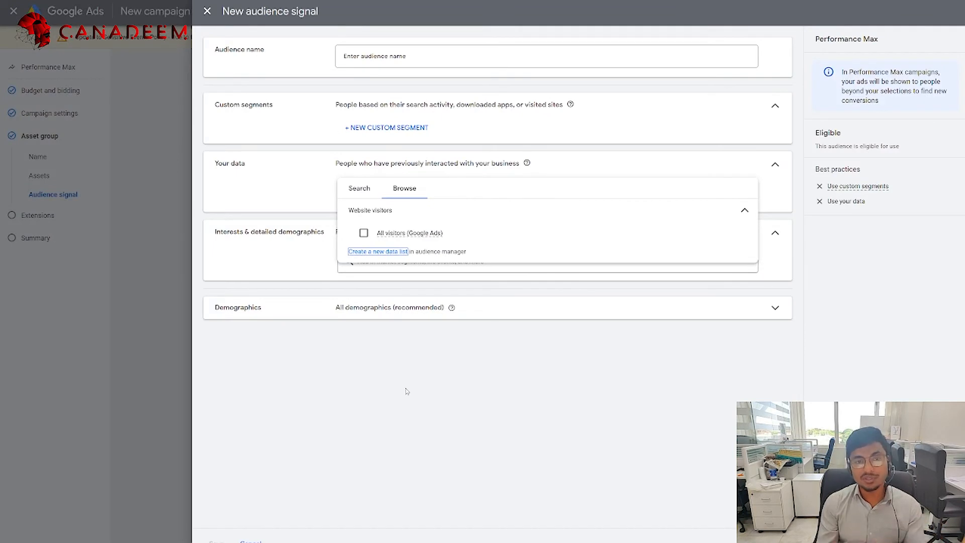
{"action": "left_click", "coordinate": [440, 435]}
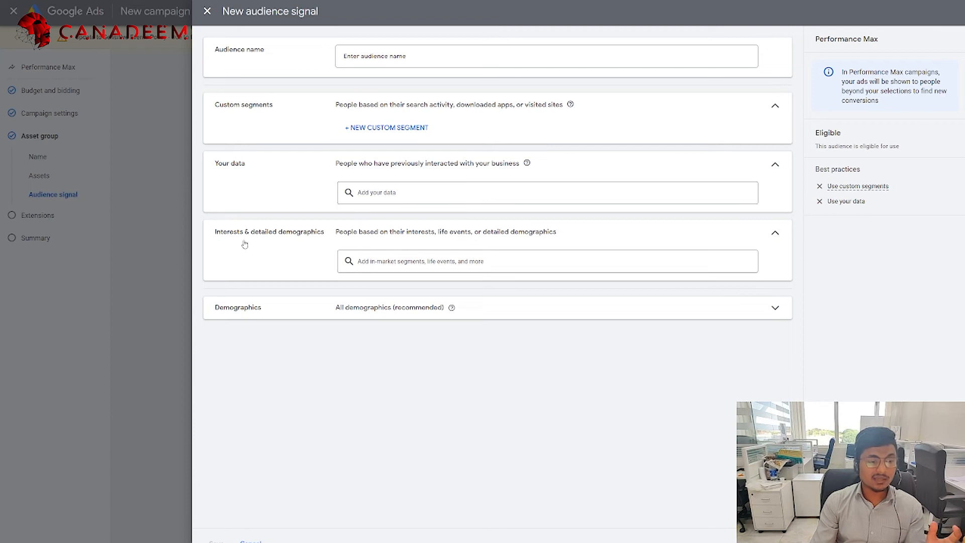
{"action": "left_click", "coordinate": [459, 262]}
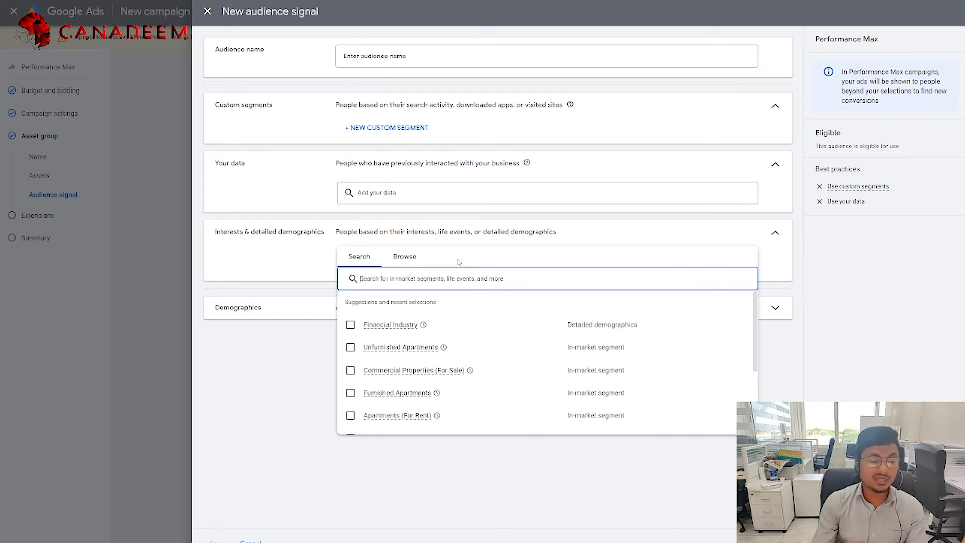
{"action": "left_click", "coordinate": [405, 257]}
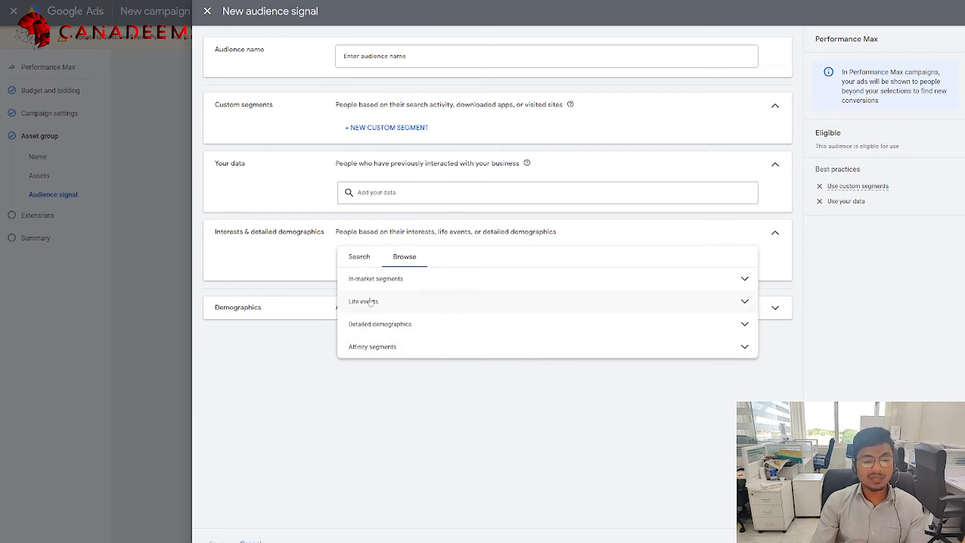
{"action": "left_click", "coordinate": [744, 302]}
{"action": "scroll", "coordinate": [442, 337], "scroll_direction": "down", "scroll_amount": 5}
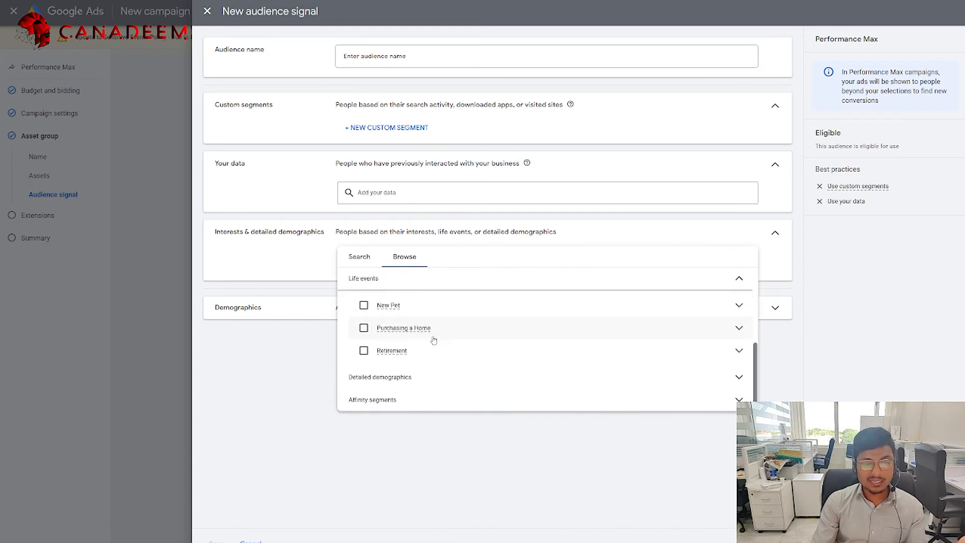
{"action": "left_click", "coordinate": [398, 377]}
{"action": "scroll", "coordinate": [441, 368], "scroll_direction": "down", "scroll_amount": 1}
{"action": "scroll", "coordinate": [441, 369], "scroll_direction": "down", "scroll_amount": 2}
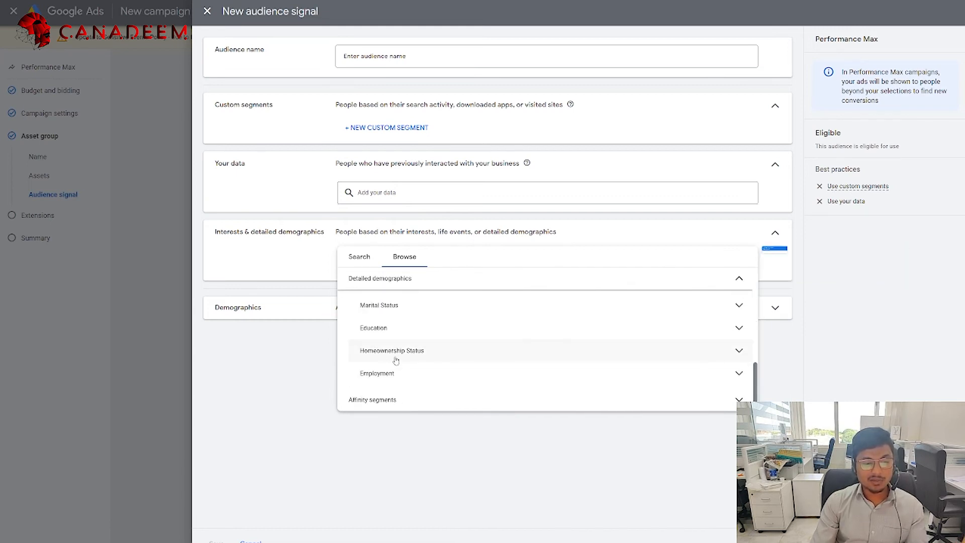
{"action": "left_click", "coordinate": [396, 397]}
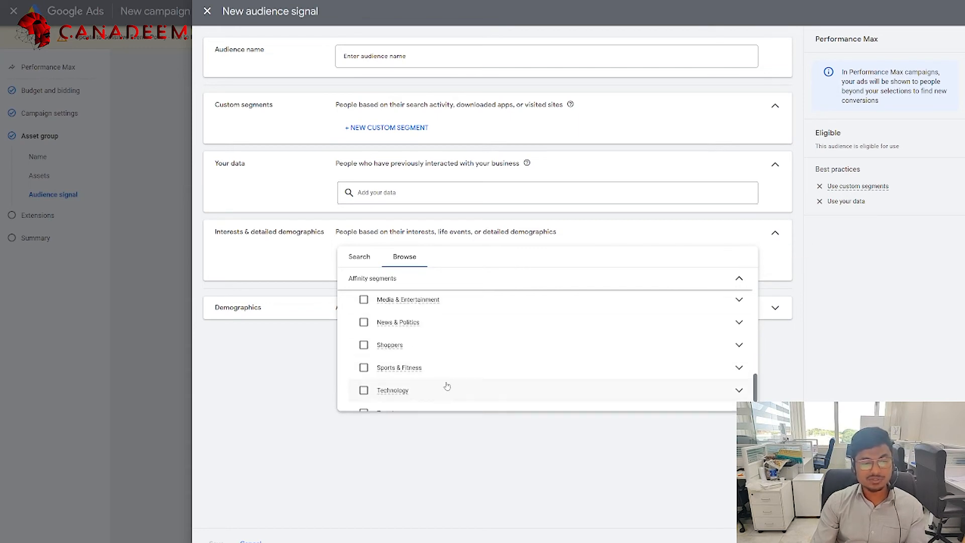
{"action": "scroll", "coordinate": [397, 332], "scroll_direction": "up", "scroll_amount": 1}
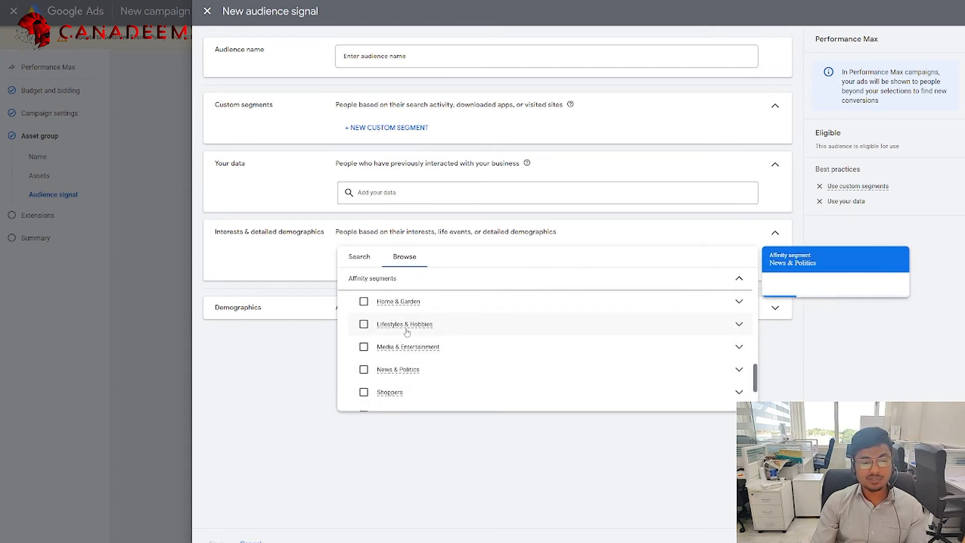
{"action": "scroll", "coordinate": [402, 341], "scroll_direction": "up", "scroll_amount": 1}
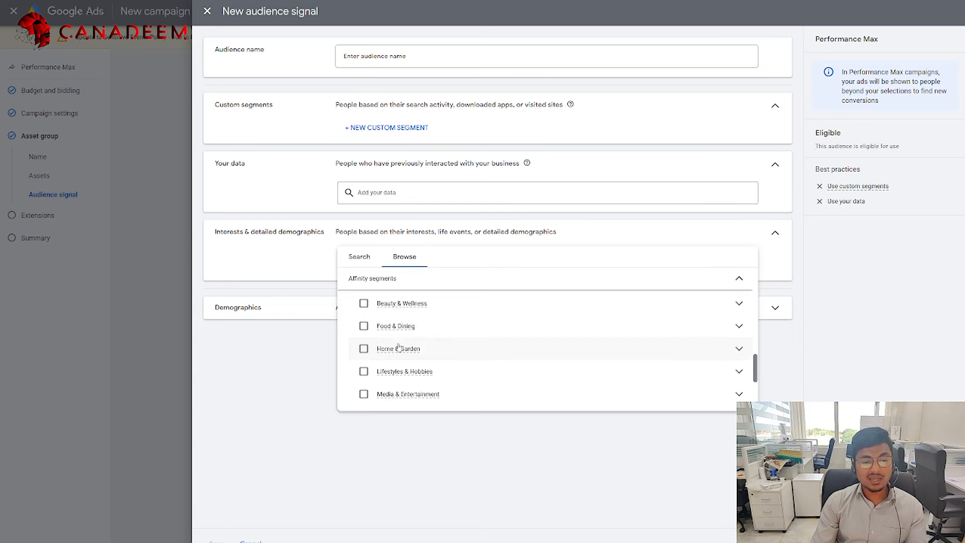
{"action": "scroll", "coordinate": [437, 351], "scroll_direction": "down", "scroll_amount": 2}
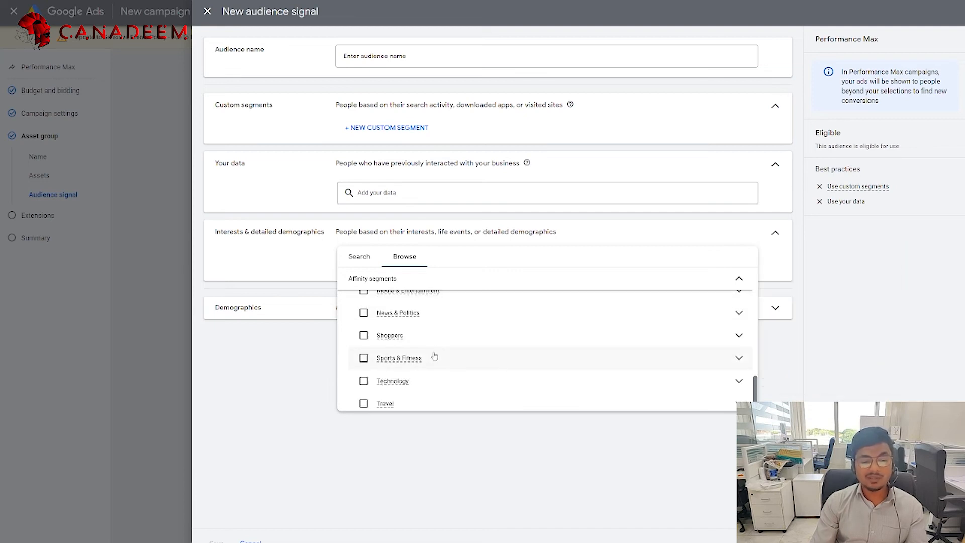
{"action": "scroll", "coordinate": [377, 402], "scroll_direction": "down", "scroll_amount": 1}
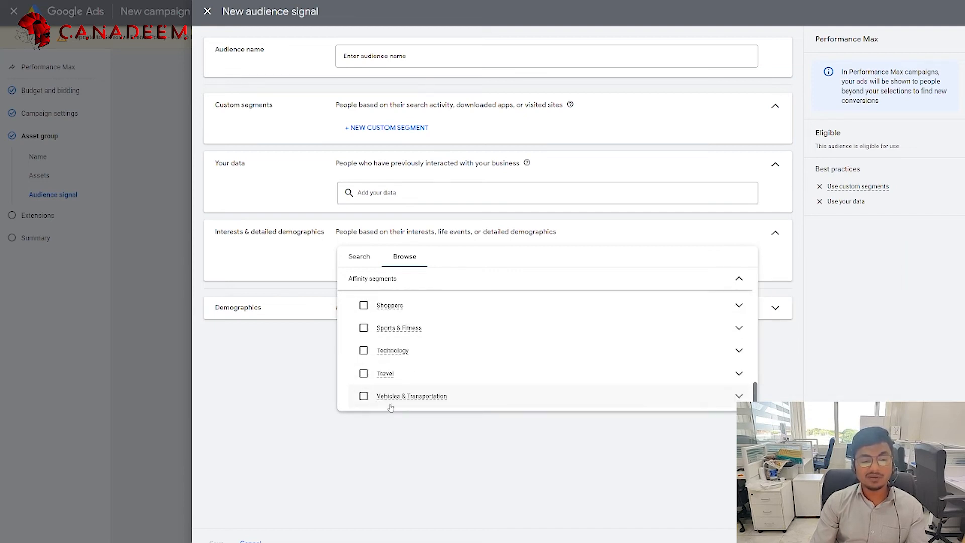
{"action": "left_click", "coordinate": [316, 405]}
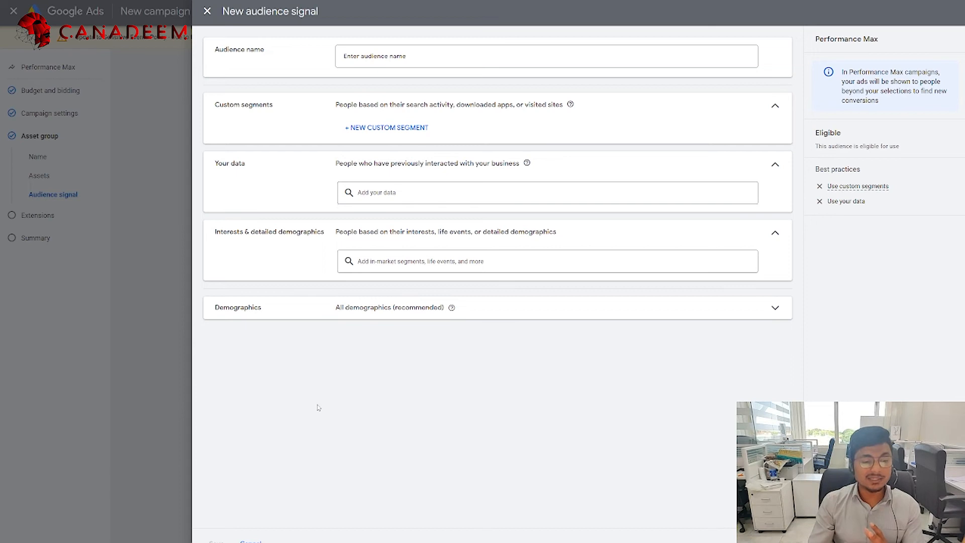
Step: Review gender, age 18 to 65+ and additional demographics, keep defaults, and close the audience signal unsaved
{"action": "left_click", "coordinate": [359, 310]}
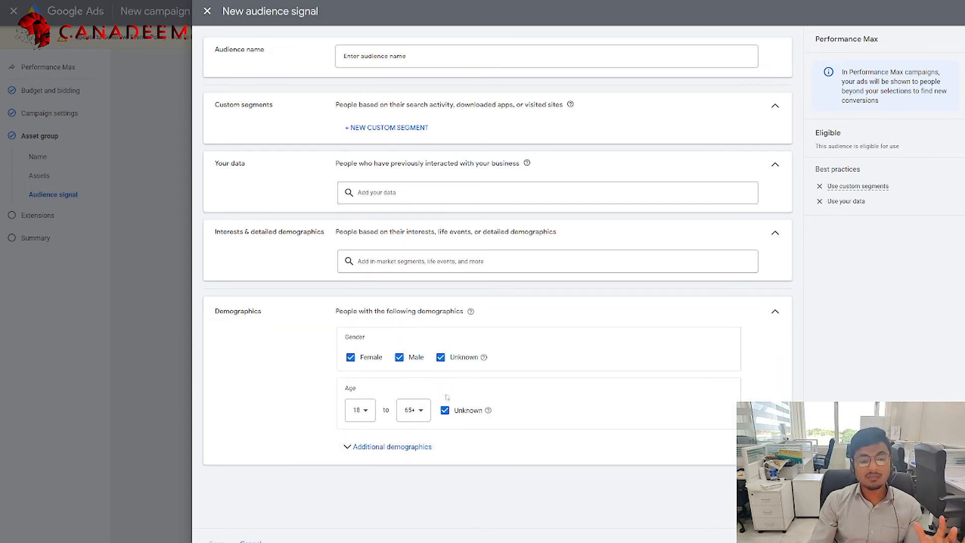
{"action": "left_click", "coordinate": [366, 415]}
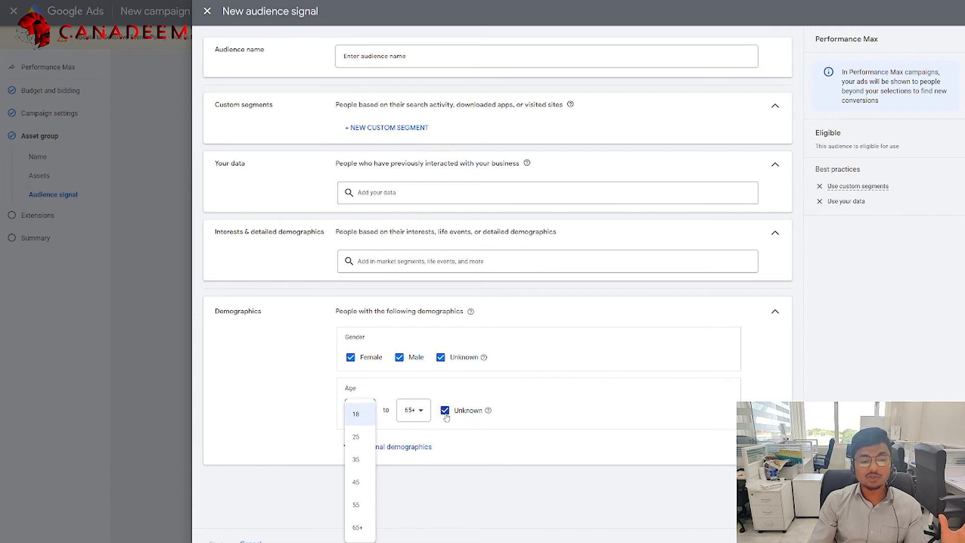
{"action": "left_click", "coordinate": [515, 491]}
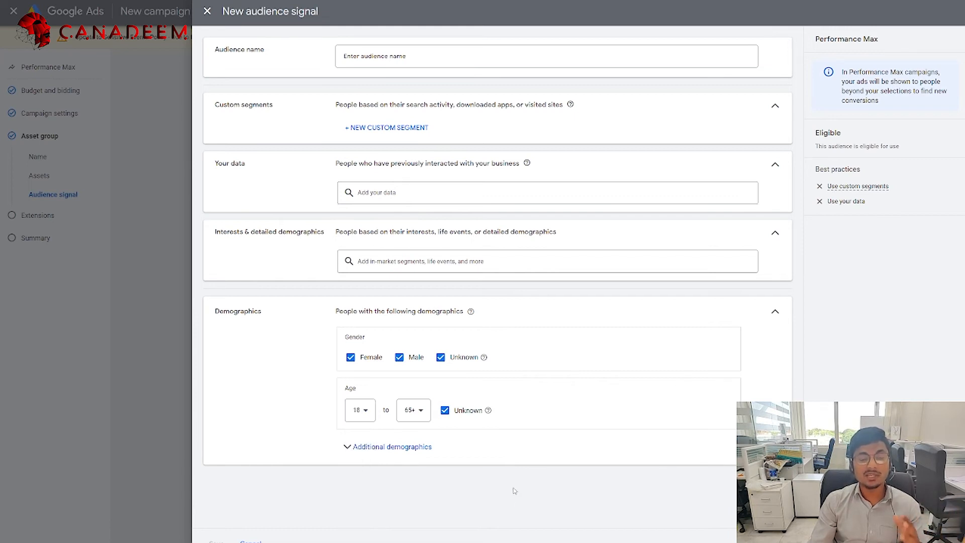
{"action": "left_click", "coordinate": [380, 448]}
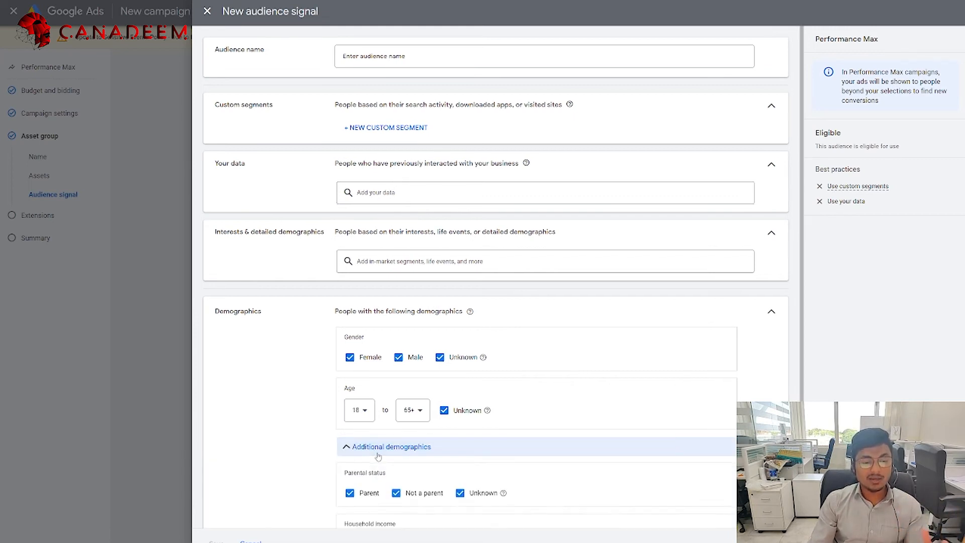
{"action": "scroll", "coordinate": [388, 463], "scroll_direction": "down", "scroll_amount": 2}
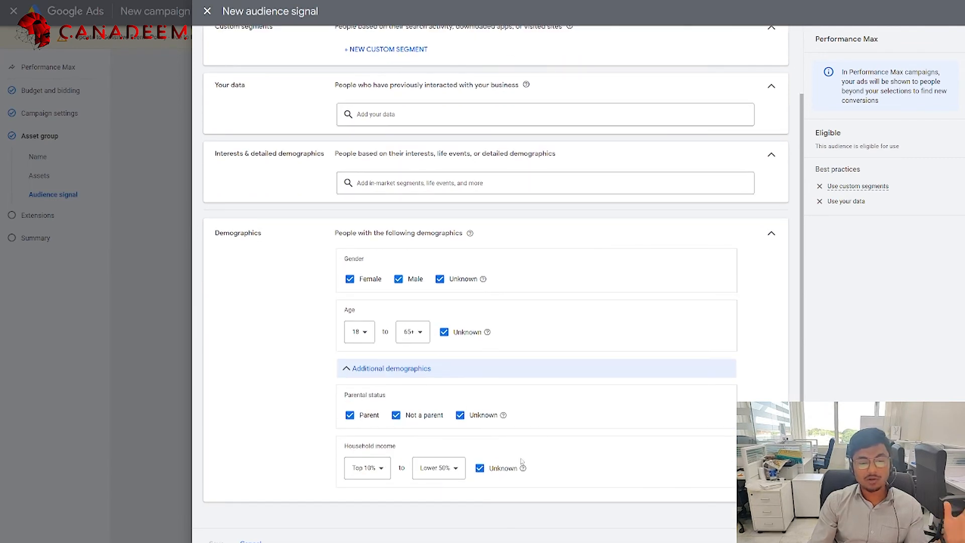
{"action": "left_click", "coordinate": [771, 235]}
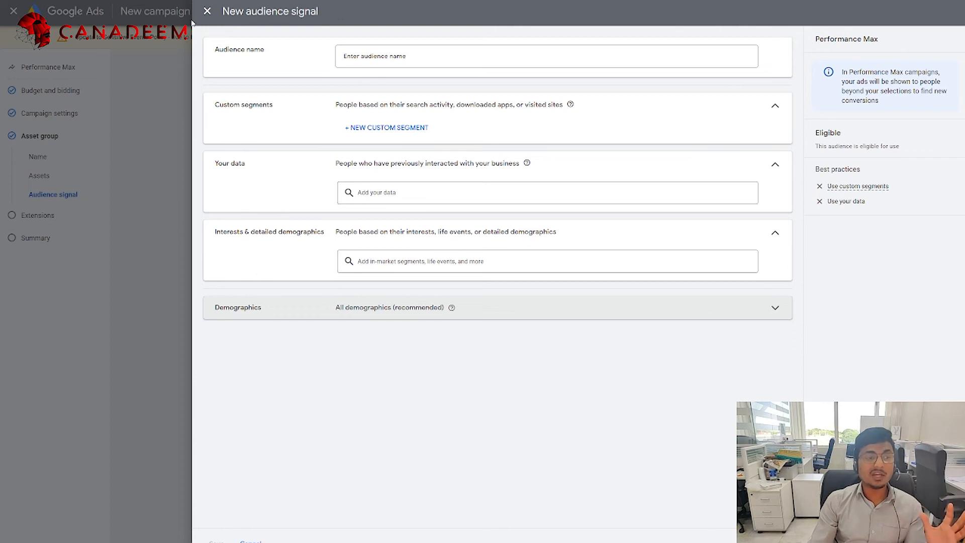
{"action": "left_click", "coordinate": [207, 11]}
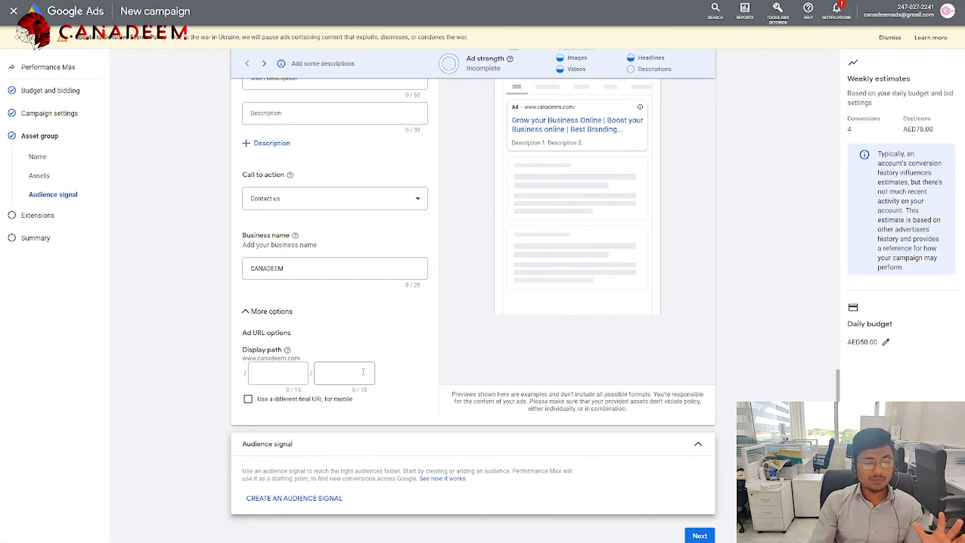
Step: Look over the call and sitelink extensions without adding any, then continue to the campaign review
{"action": "left_click", "coordinate": [701, 536]}
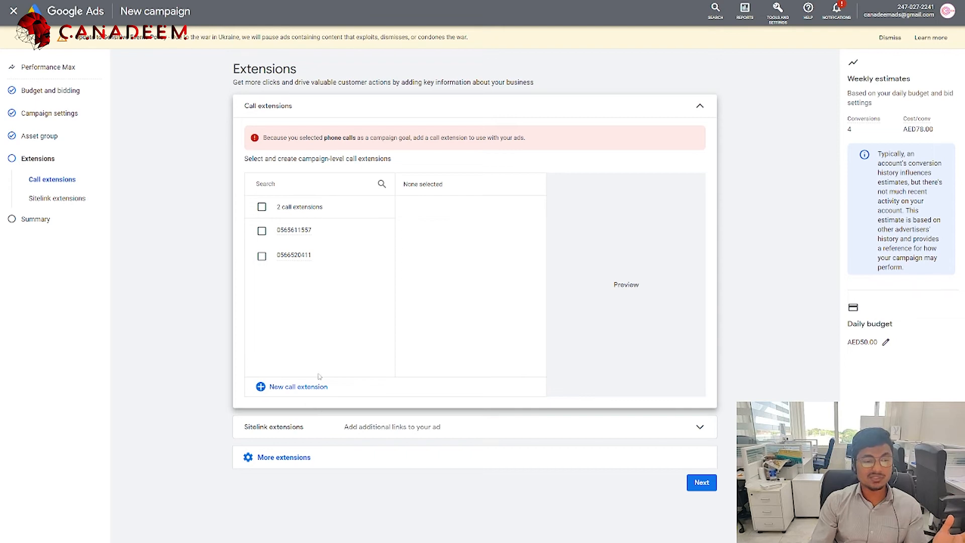
{"action": "left_click", "coordinate": [300, 387]}
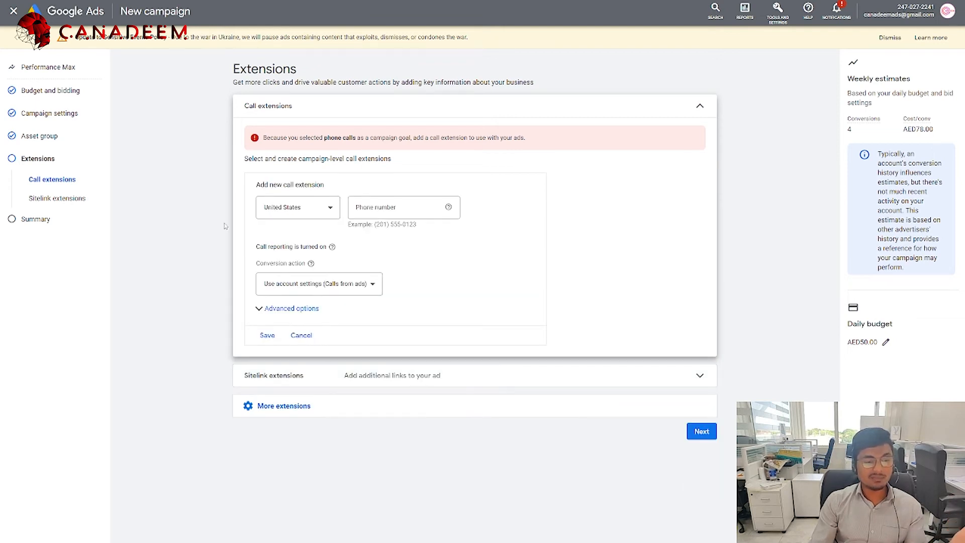
{"action": "left_click", "coordinate": [38, 200]}
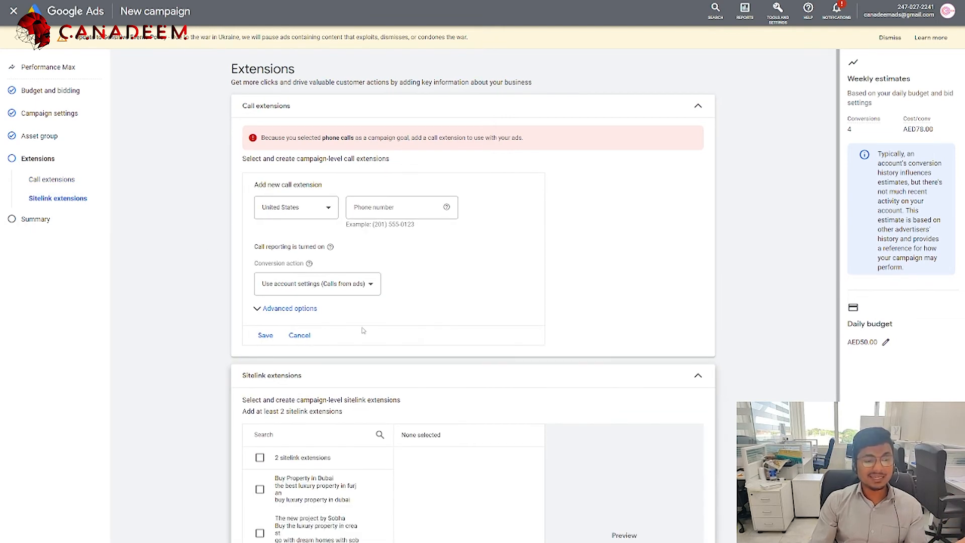
{"action": "scroll", "coordinate": [358, 330], "scroll_direction": "down", "scroll_amount": 3}
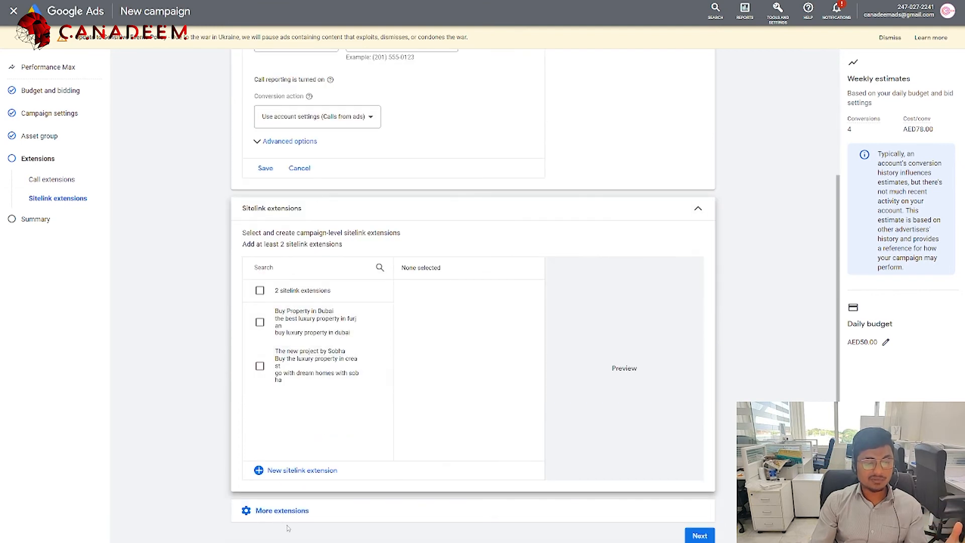
{"action": "scroll", "coordinate": [401, 362], "scroll_direction": "down", "scroll_amount": 3}
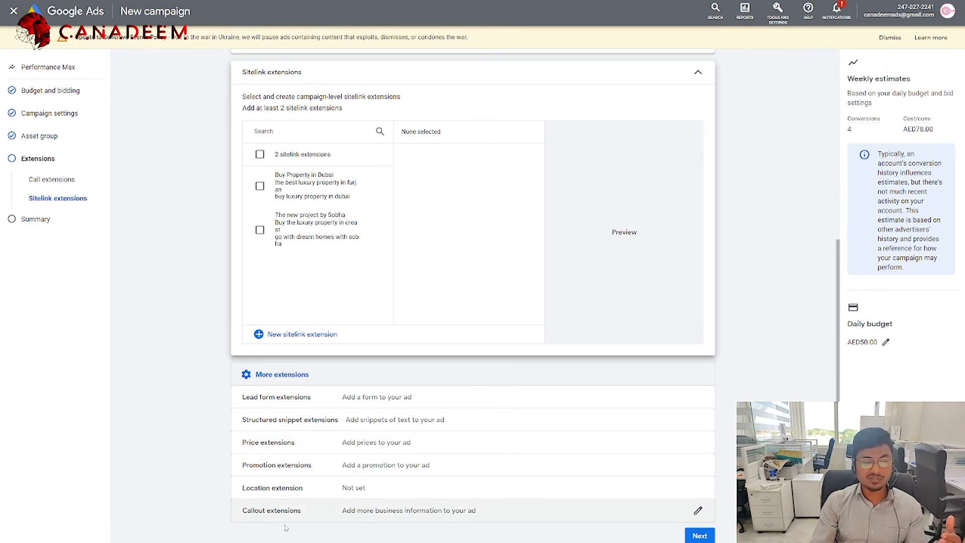
{"action": "scroll", "coordinate": [297, 369], "scroll_direction": "up", "scroll_amount": 6}
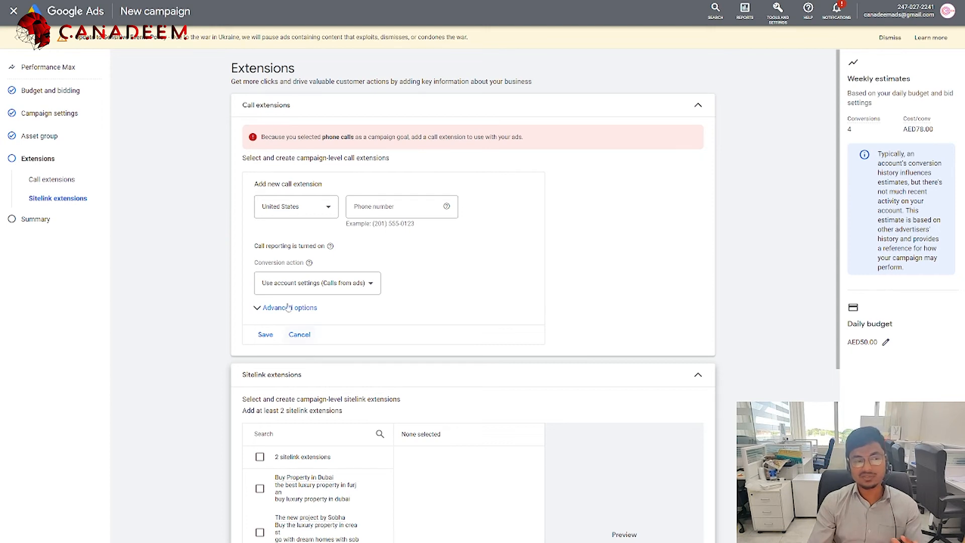
{"action": "left_click", "coordinate": [698, 106]}
{"action": "scroll", "coordinate": [504, 345], "scroll_direction": "down", "scroll_amount": 2}
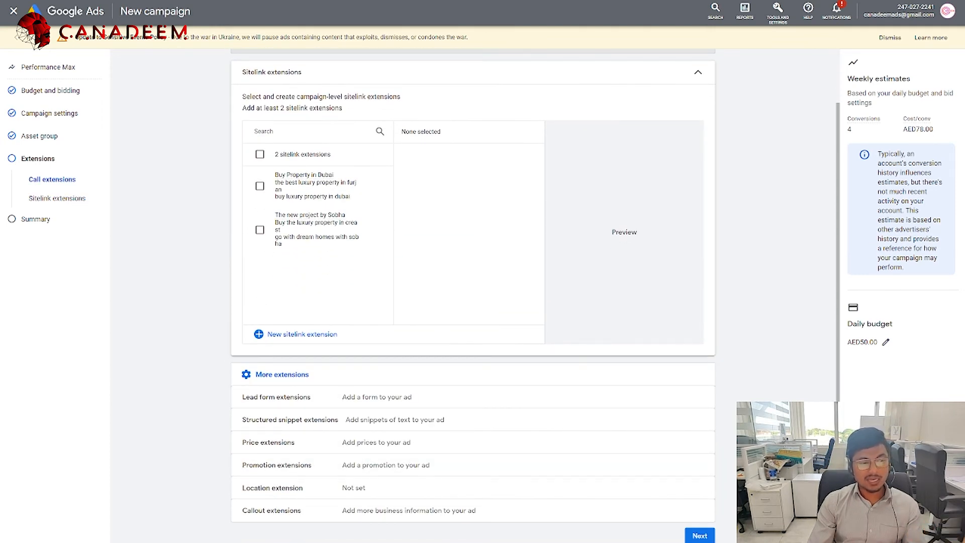
{"action": "left_click", "coordinate": [700, 536]}
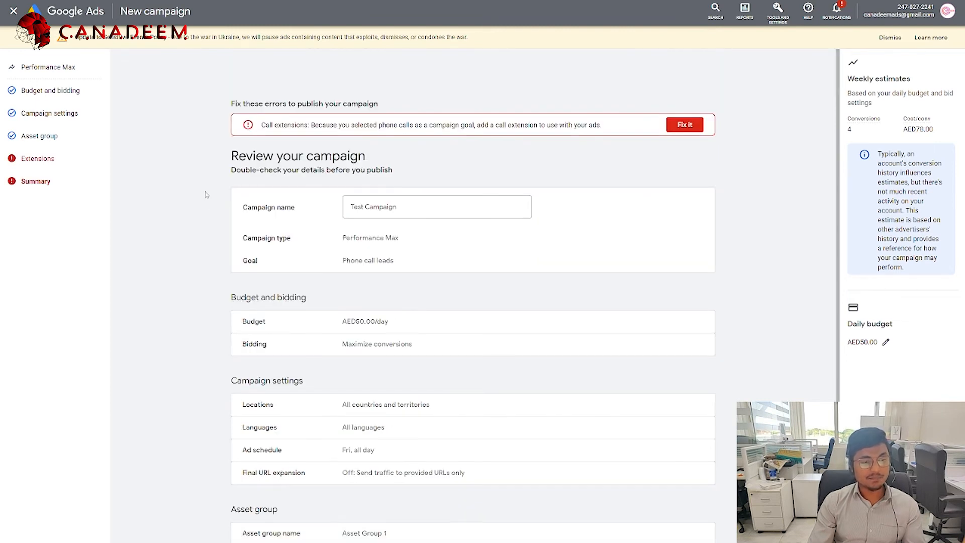
Step: Attach both existing call extensions and both existing sitelink extensions, then return to the review
{"action": "left_click", "coordinate": [42, 159]}
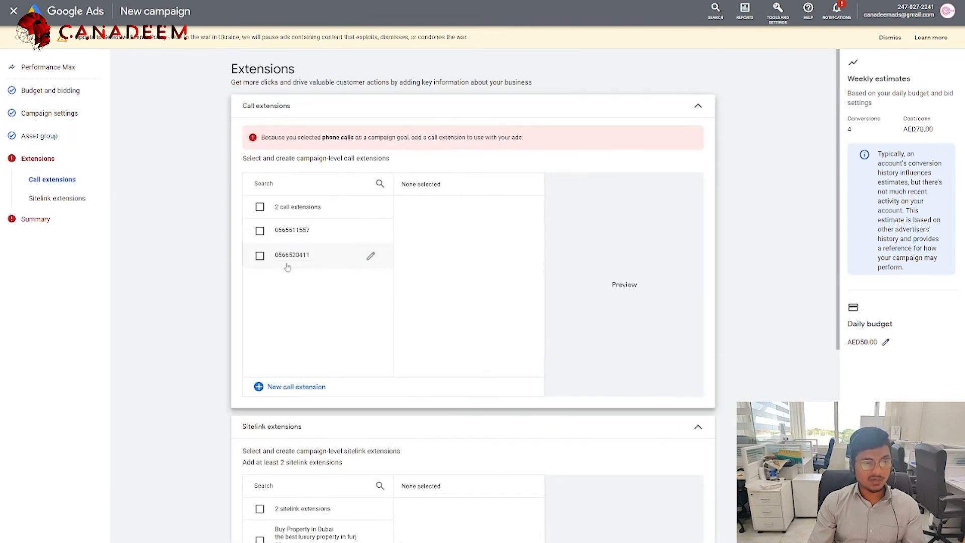
{"action": "left_click", "coordinate": [259, 206]}
{"action": "scroll", "coordinate": [380, 324], "scroll_direction": "down", "scroll_amount": 5}
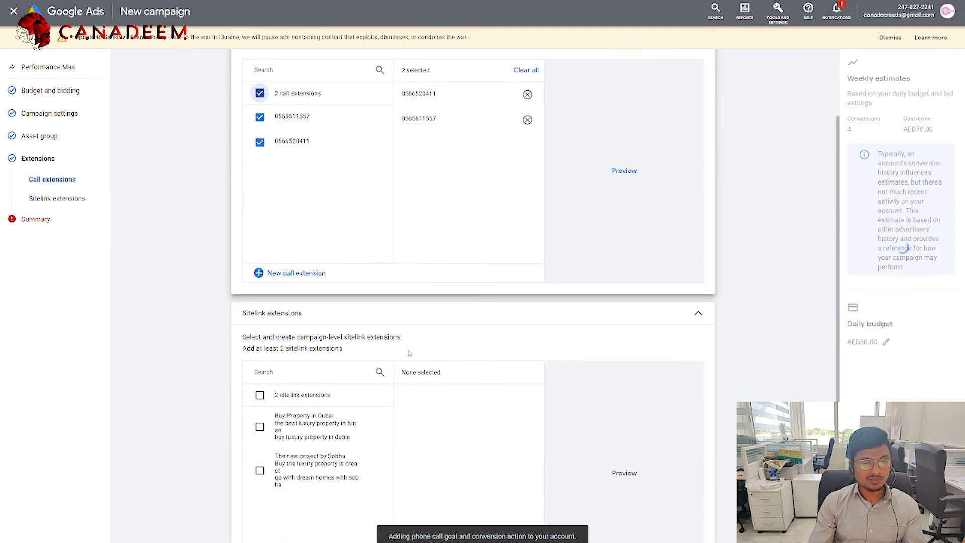
{"action": "left_click", "coordinate": [259, 281]}
{"action": "scroll", "coordinate": [413, 375], "scroll_direction": "down", "scroll_amount": 3}
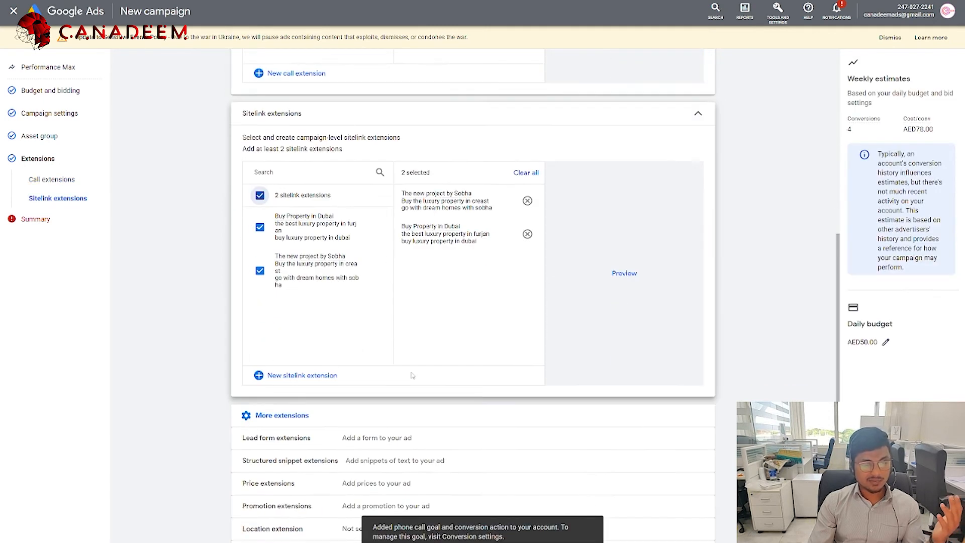
{"action": "left_click", "coordinate": [697, 533]}
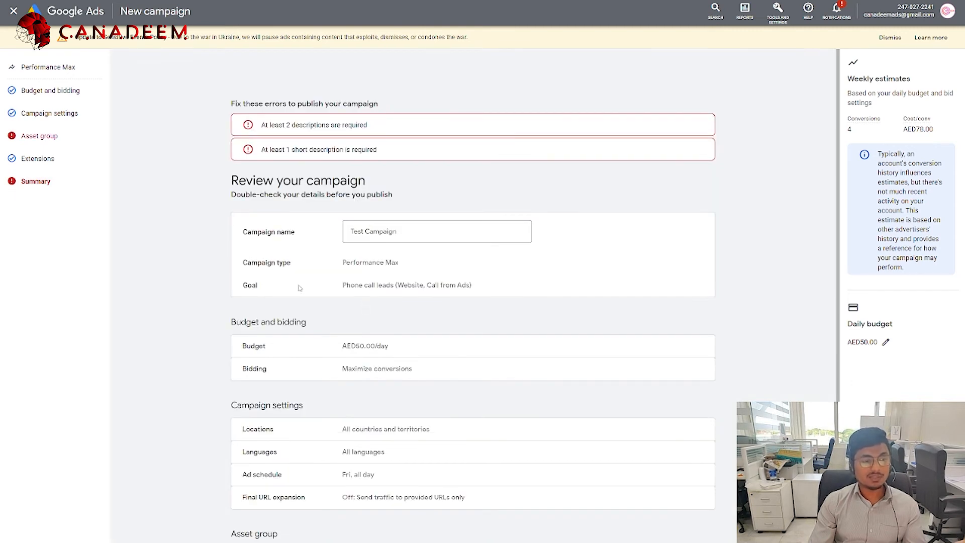
Step: Highlight the missing descriptions and short description errors, then go back to the asset group
{"action": "left_click_drag", "start_coordinate": [282, 127], "coordinate": [360, 128]}
{"action": "left_click_drag", "start_coordinate": [275, 150], "coordinate": [344, 152]}
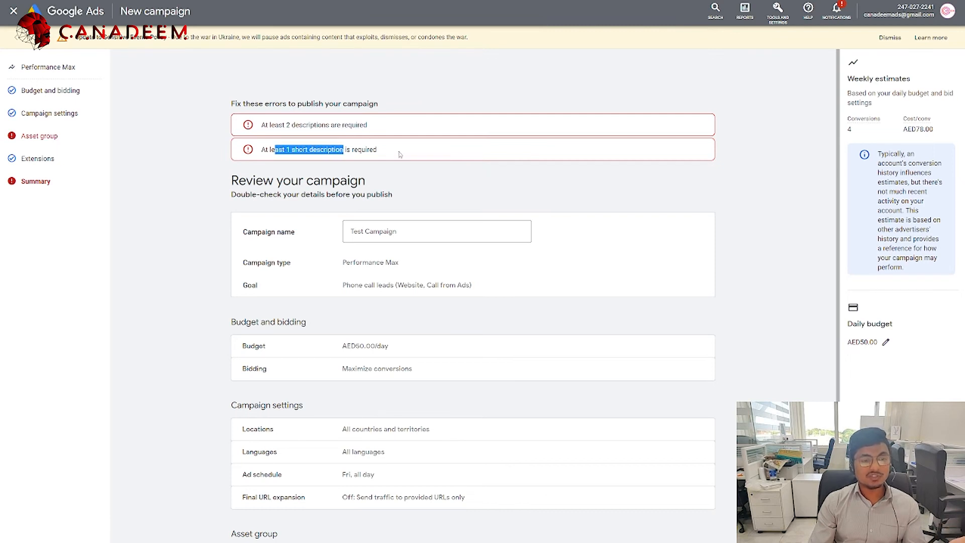
{"action": "left_click", "coordinate": [35, 137]}
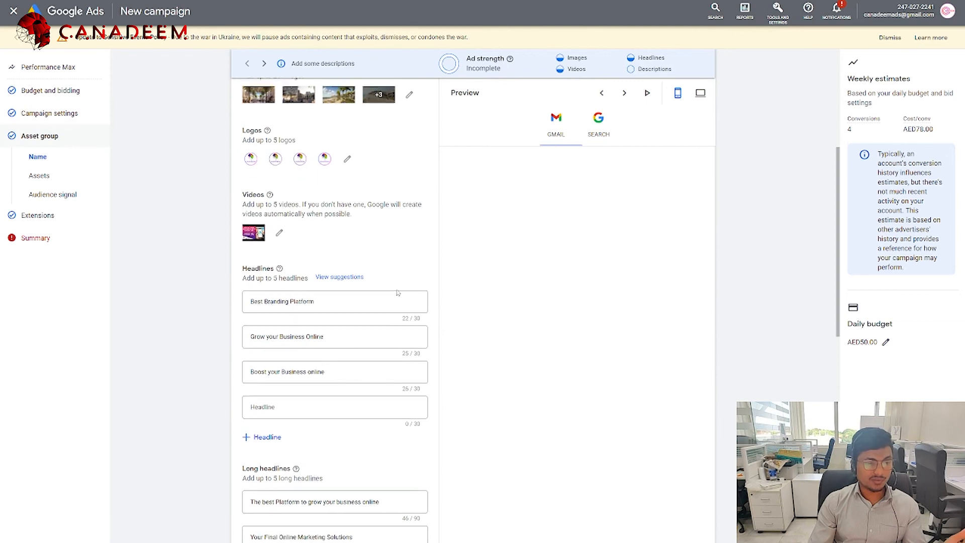
Step: Enter a short description and the description 'find the more customers with the help of google ads'
{"action": "scroll", "coordinate": [381, 312], "scroll_direction": "down", "scroll_amount": 7}
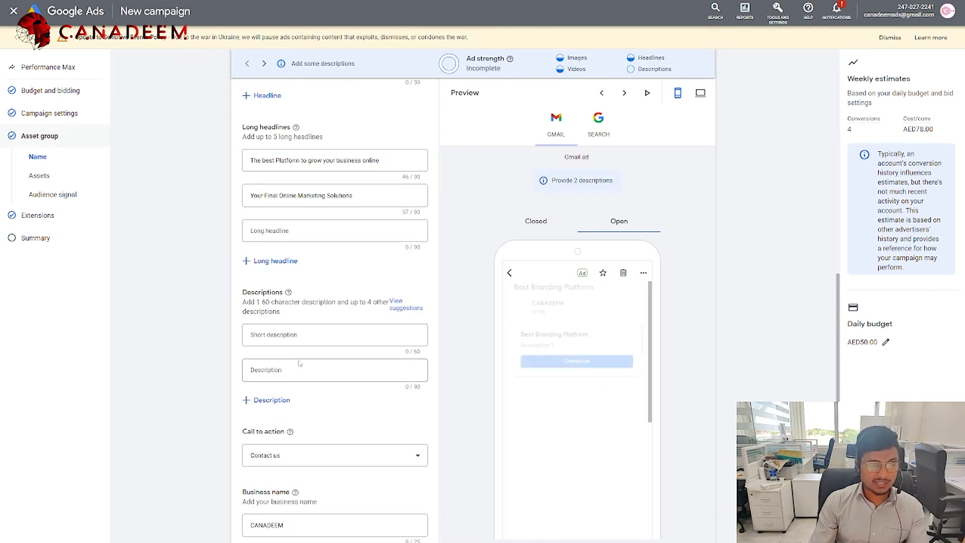
{"action": "left_click", "coordinate": [286, 343]}
{"action": "type", "text": "t way to grow your"}
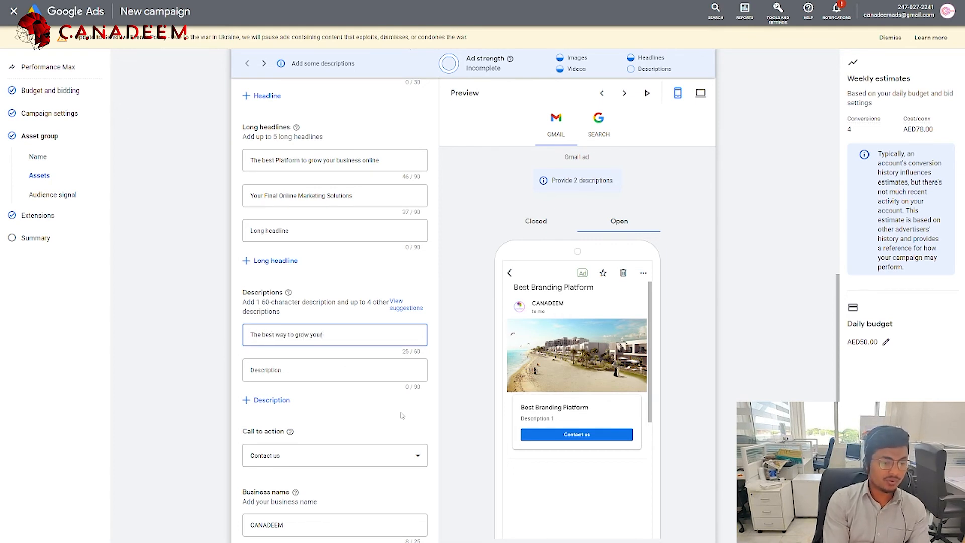
{"action": "key", "text": "Tab"}
{"action": "type", "text": "find"}
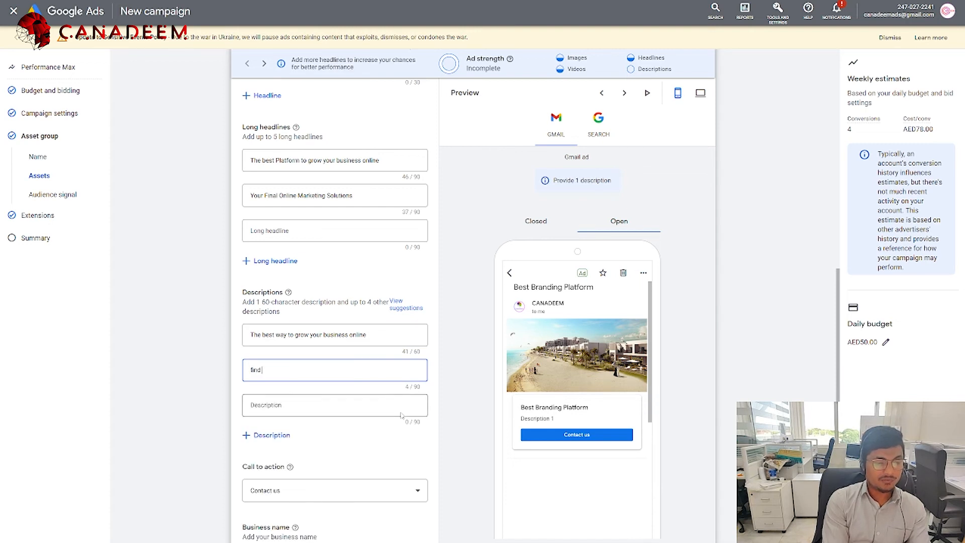
{"action": "type", "text": " the more"}
{"action": "type", "text": " benefi"}
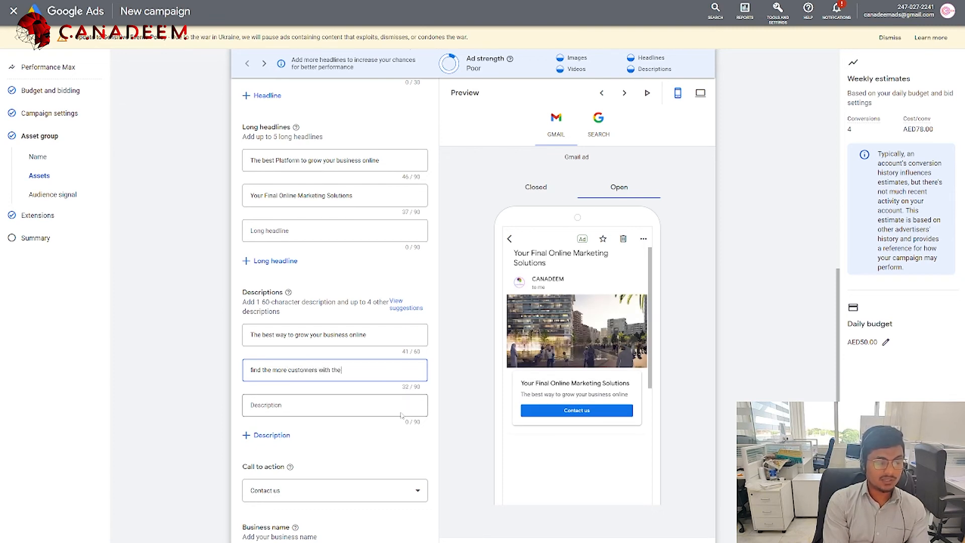
{"action": "type", "text": "help of google ads"}
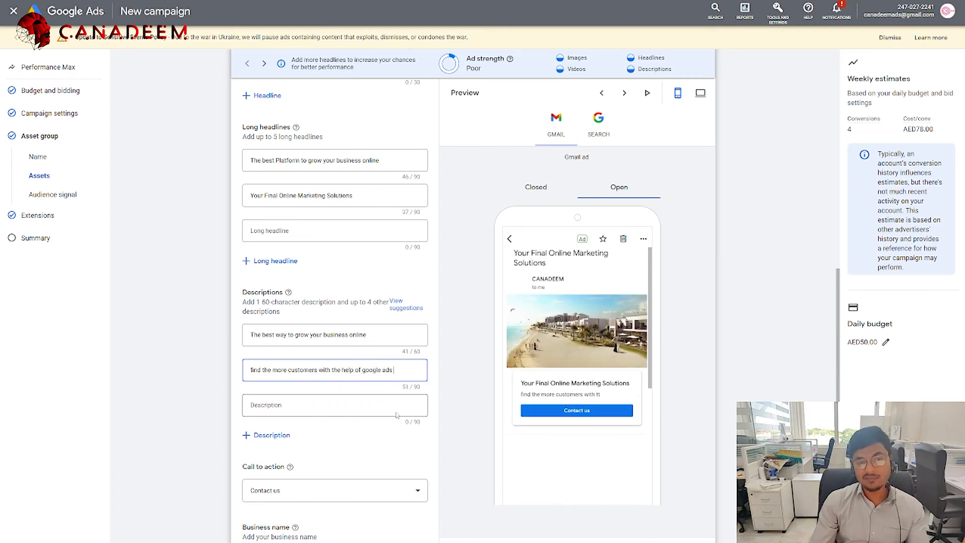
{"action": "scroll", "coordinate": [397, 415], "scroll_direction": "down", "scroll_amount": 3}
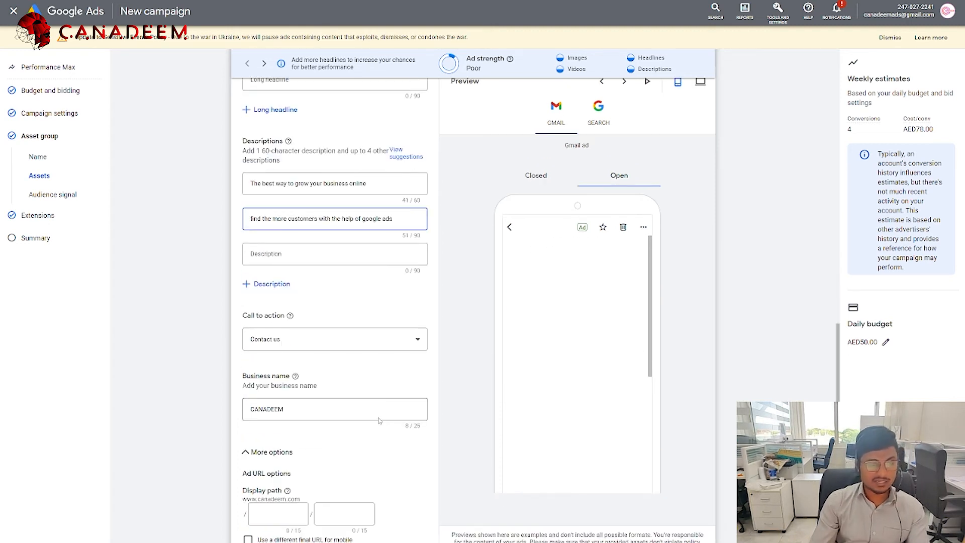
{"action": "scroll", "coordinate": [366, 419], "scroll_direction": "down", "scroll_amount": 3}
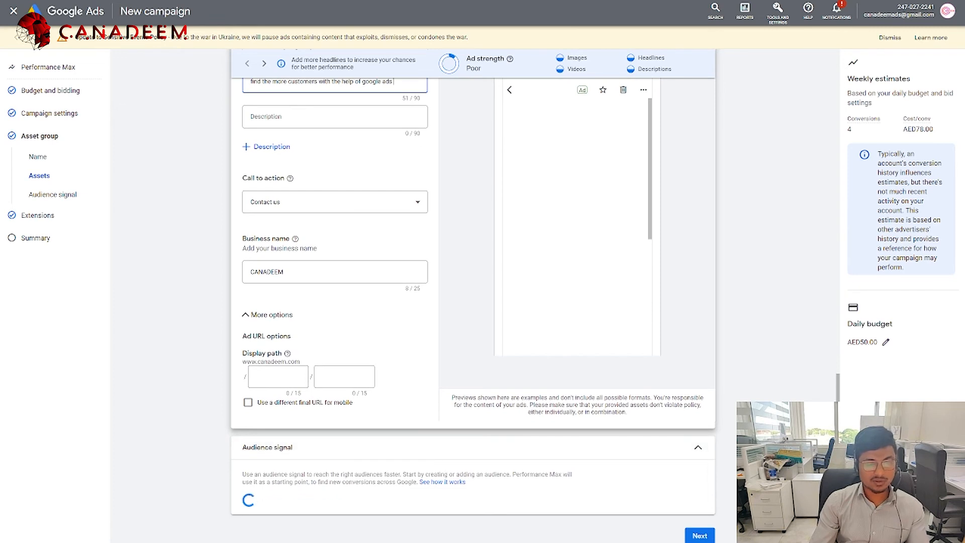
Step: Pass through Extensions to the campaign review, then go back to add the suggested audience signal
{"action": "left_click", "coordinate": [700, 538]}
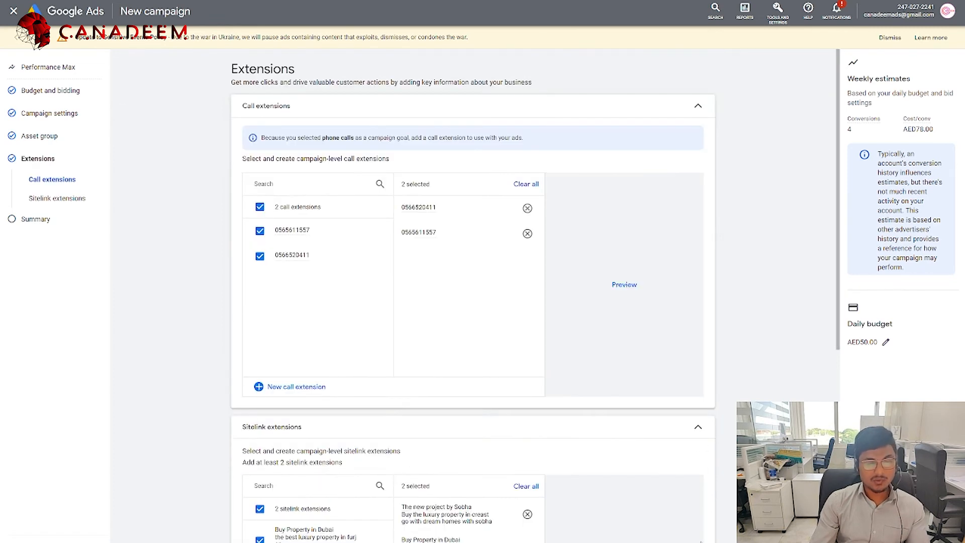
{"action": "scroll", "coordinate": [638, 517], "scroll_direction": "down", "scroll_amount": 5}
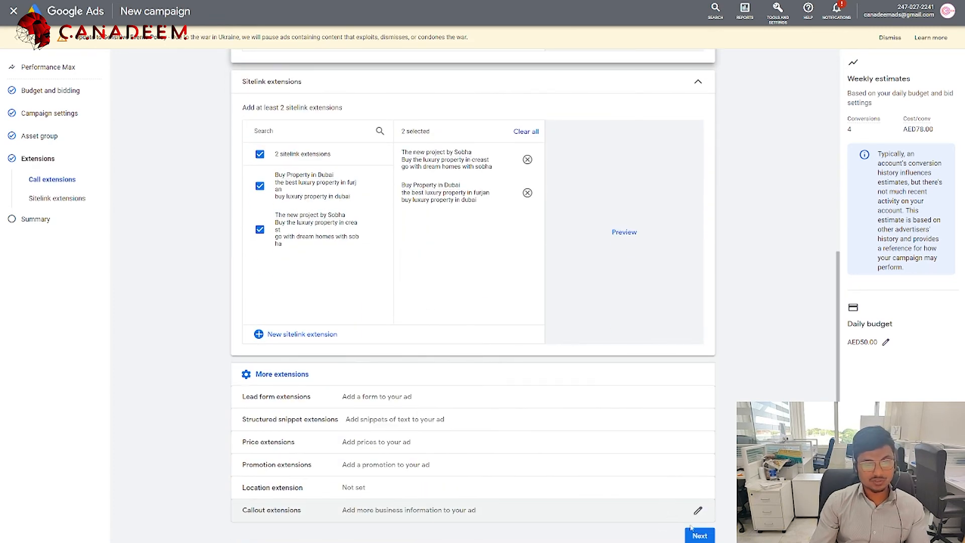
{"action": "left_click", "coordinate": [699, 534]}
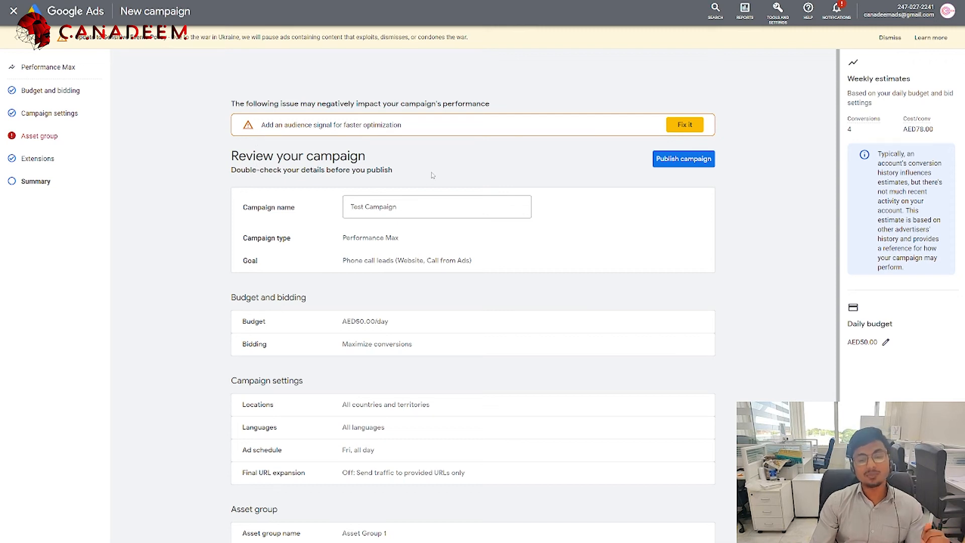
{"action": "left_click", "coordinate": [693, 124]}
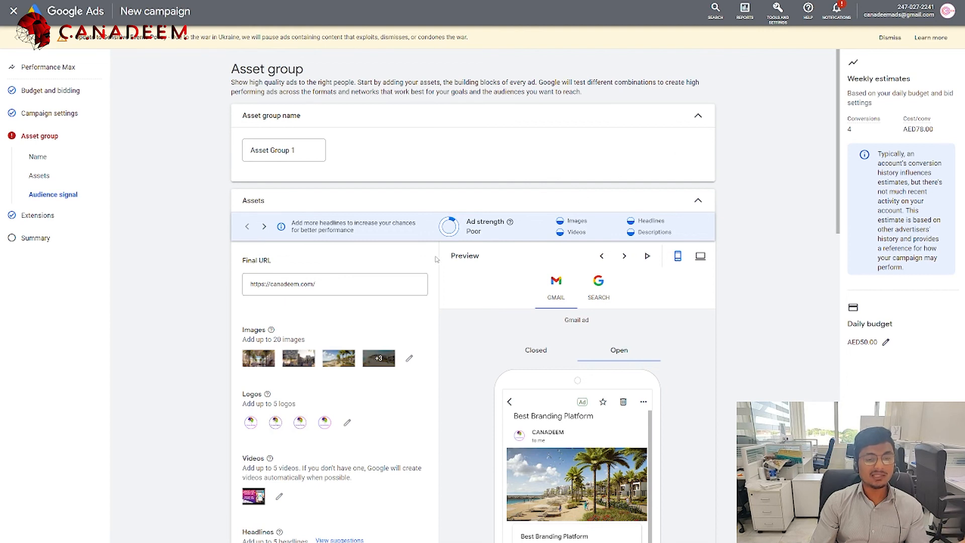
Step: Open a new audience signal panel and close it without saving
{"action": "scroll", "coordinate": [411, 275], "scroll_direction": "down", "scroll_amount": 5}
{"action": "scroll", "coordinate": [402, 302], "scroll_direction": "down", "scroll_amount": 10}
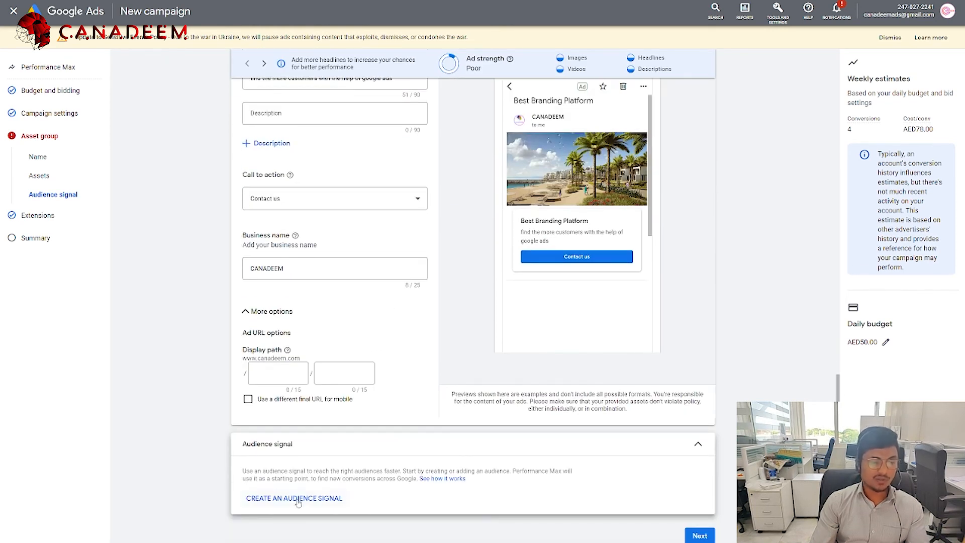
{"action": "left_click", "coordinate": [297, 500]}
{"action": "left_click", "coordinate": [207, 12]}
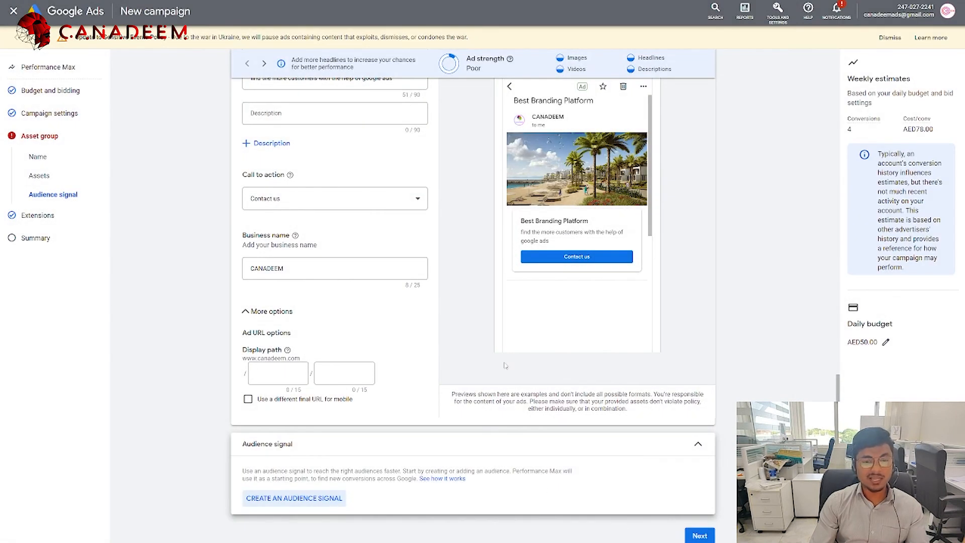
Step: Cycle through the ad preview variations and switch the preview to Search ads
{"action": "scroll", "coordinate": [505, 366], "scroll_direction": "up", "scroll_amount": 3}
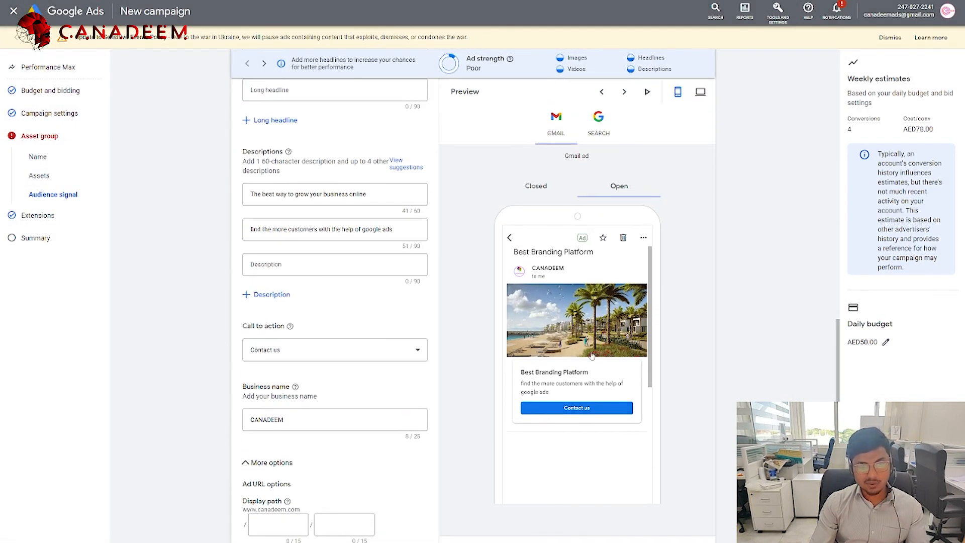
{"action": "left_click", "coordinate": [624, 95]}
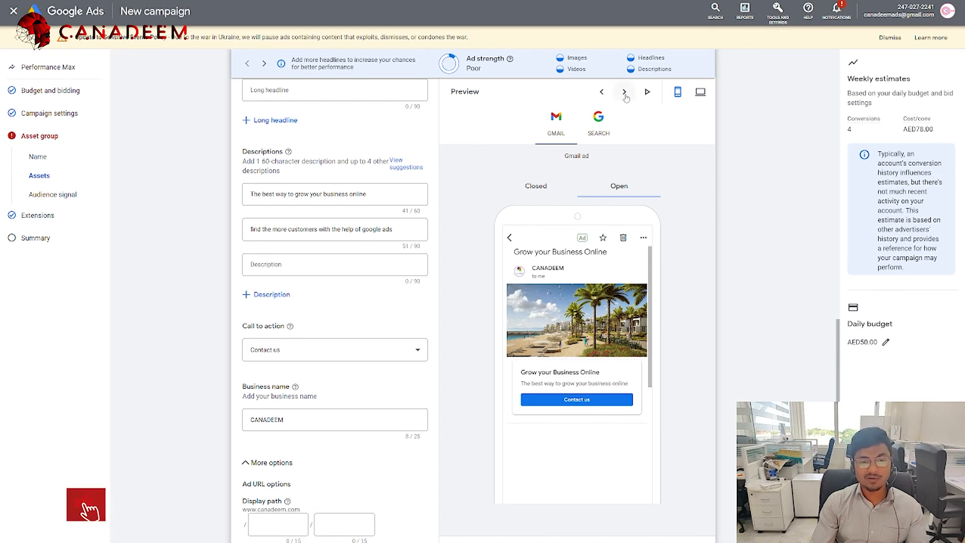
{"action": "left_click", "coordinate": [598, 125]}
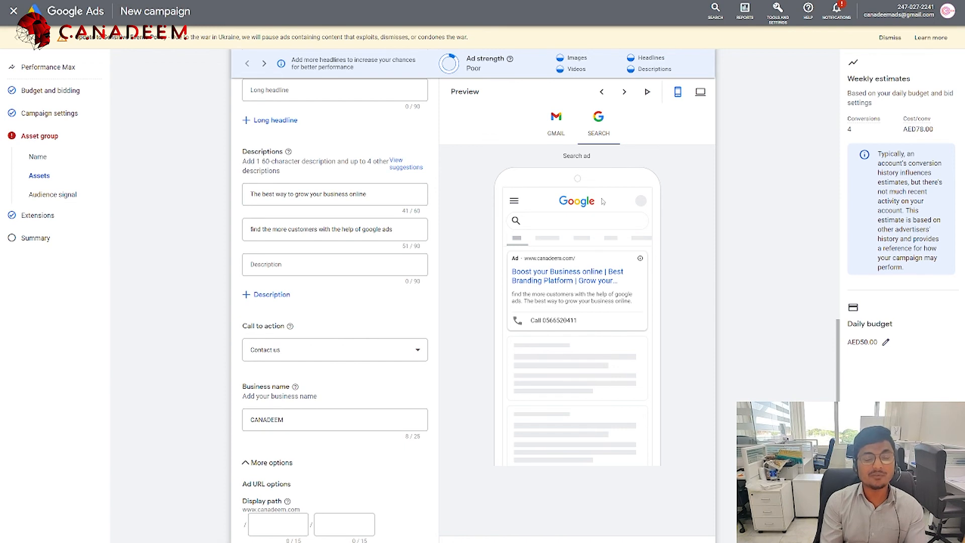
Step: Skip ahead to the campaign review summary, then return to the asset group page
{"action": "scroll", "coordinate": [668, 211], "scroll_direction": "down", "scroll_amount": 3}
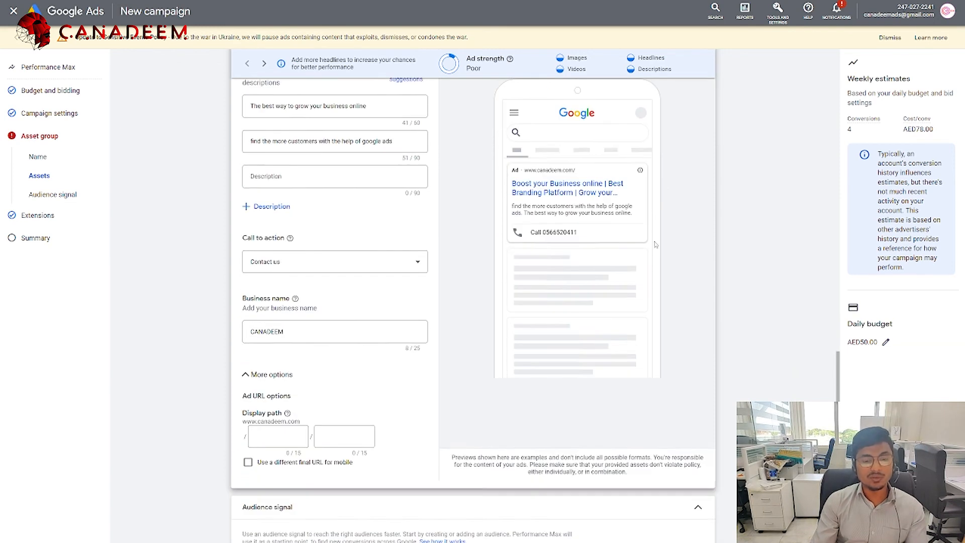
{"action": "left_click", "coordinate": [700, 536]}
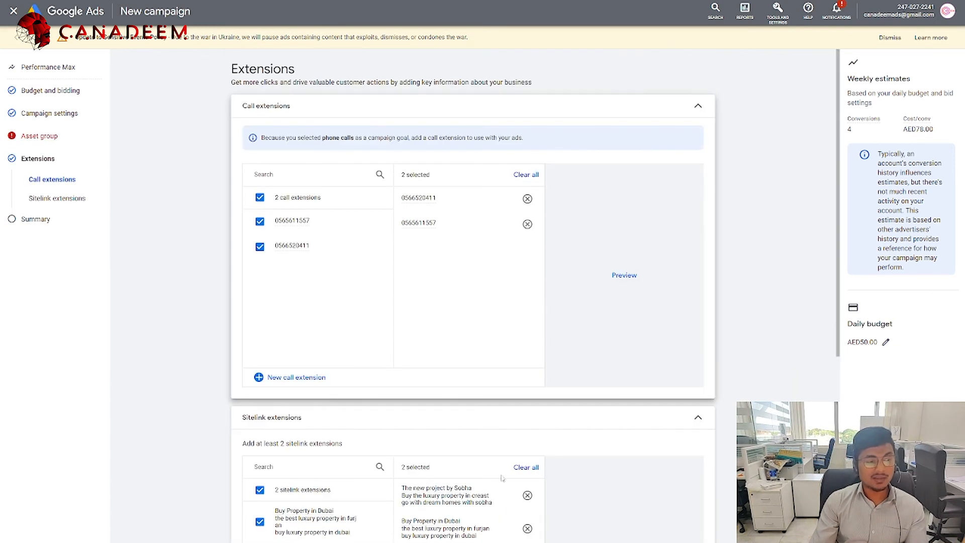
{"action": "left_click", "coordinate": [50, 226]}
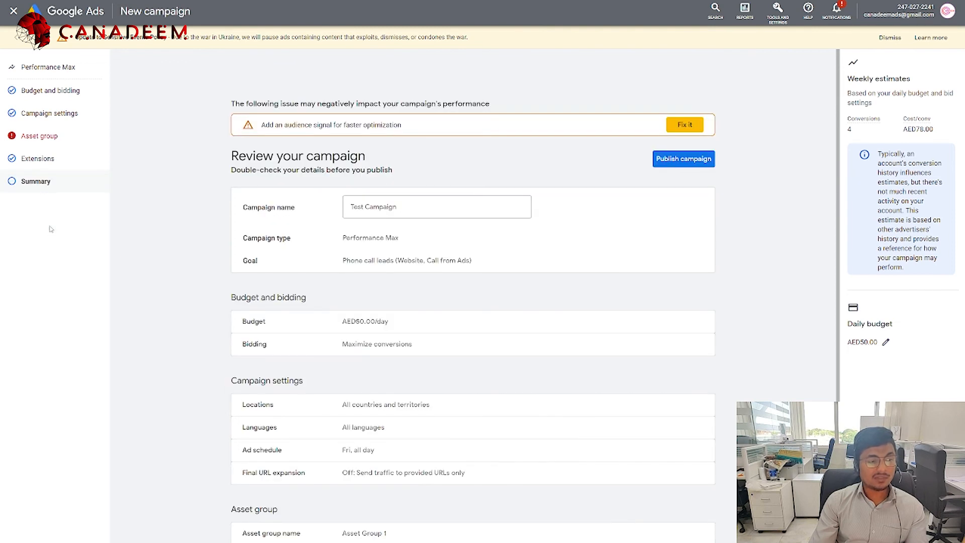
{"action": "left_click", "coordinate": [39, 139]}
{"action": "scroll", "coordinate": [278, 508], "scroll_direction": "down", "scroll_amount": 15}
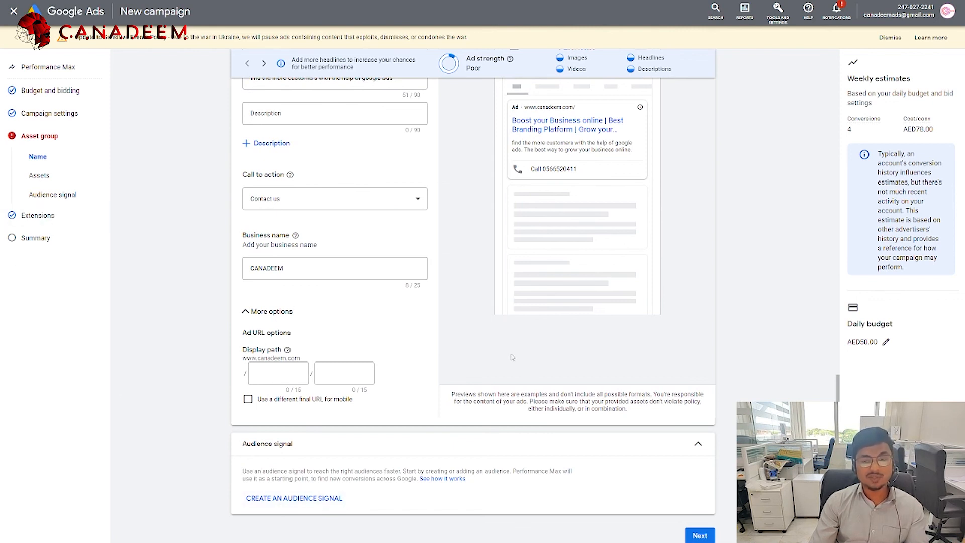
Step: Start a new audience signal, try a custom interest segment, then discard it
{"action": "left_click", "coordinate": [276, 500]}
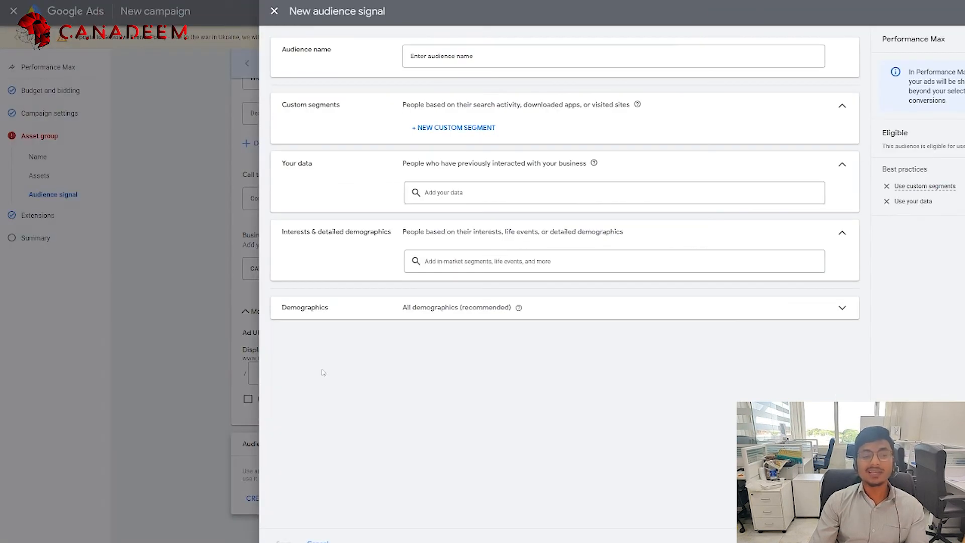
{"action": "left_click", "coordinate": [384, 127]}
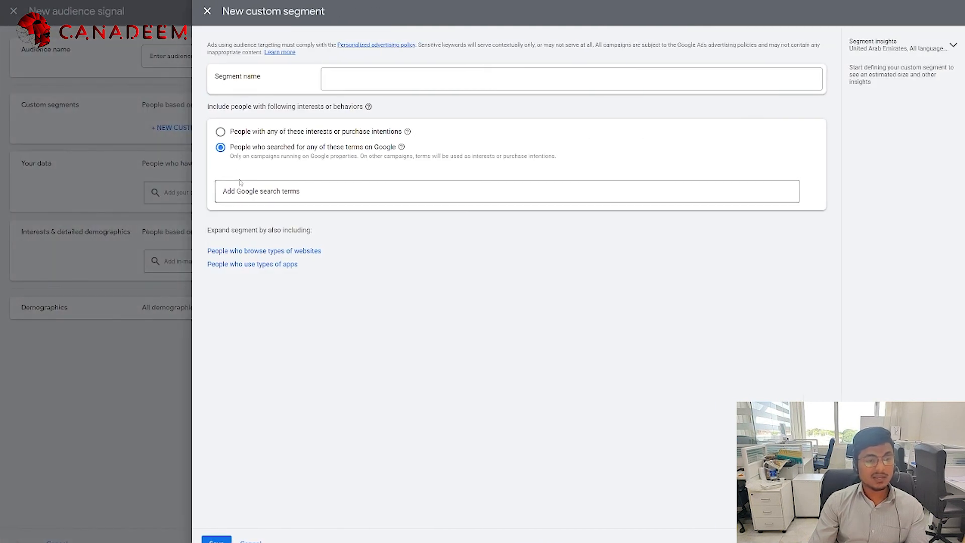
{"action": "left_click", "coordinate": [222, 132]}
{"action": "left_click", "coordinate": [207, 11]}
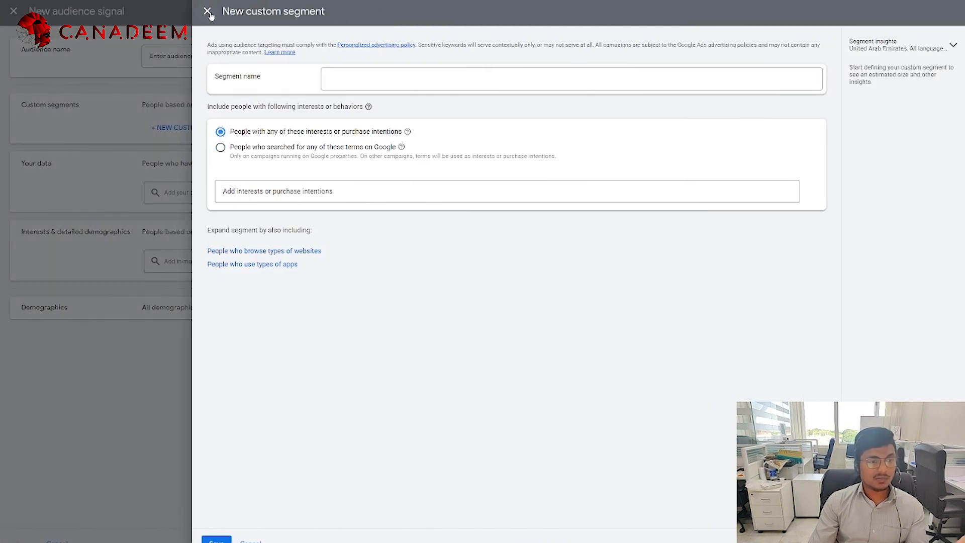
Step: Add the All visitors (Google Ads) data list and save the signal as Canadeem
{"action": "left_click", "coordinate": [339, 192]}
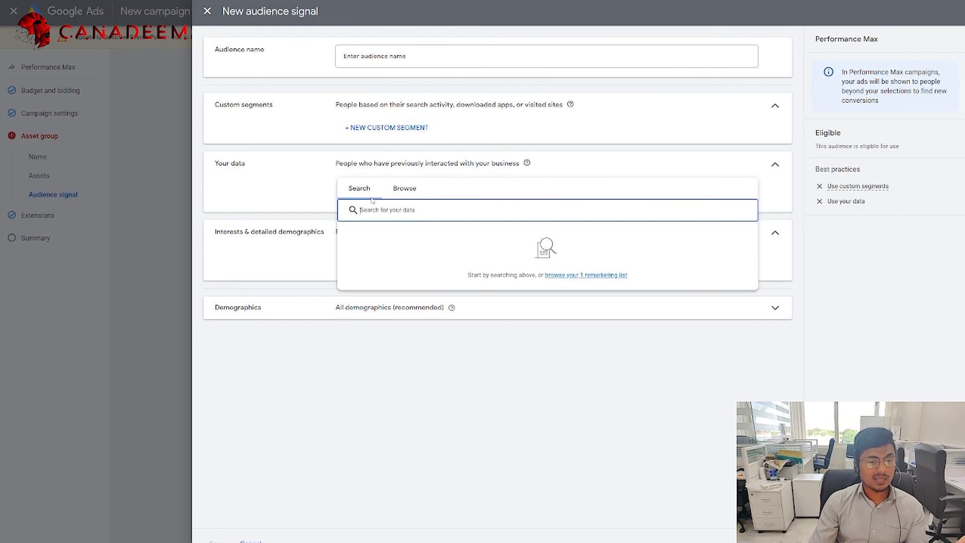
{"action": "left_click", "coordinate": [405, 188]}
{"action": "left_click", "coordinate": [364, 233]}
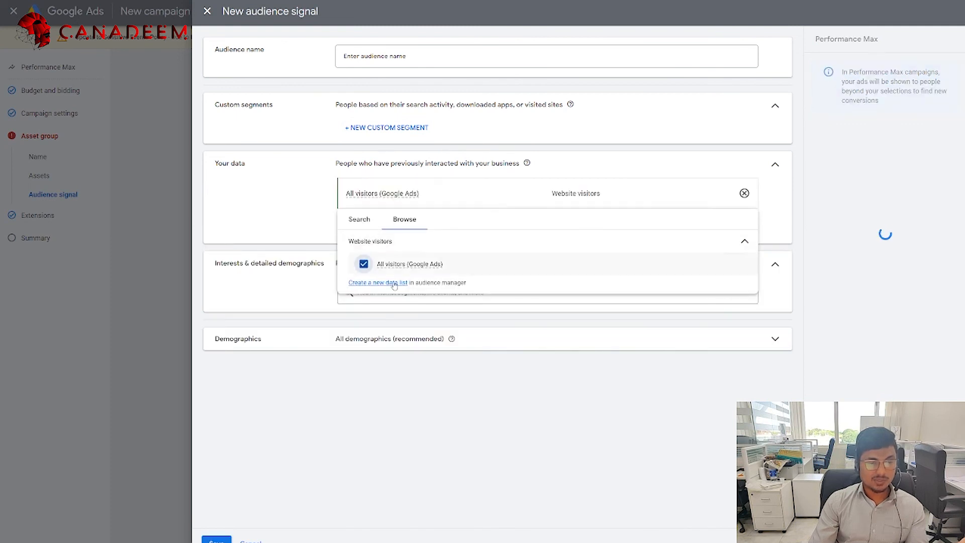
{"action": "left_click", "coordinate": [217, 540]}
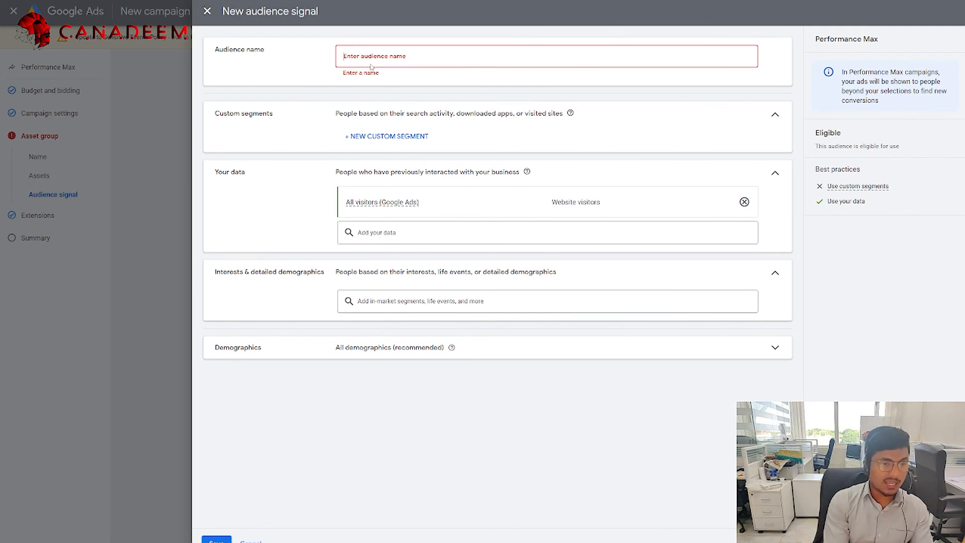
{"action": "type", "text": "Canadeem"}
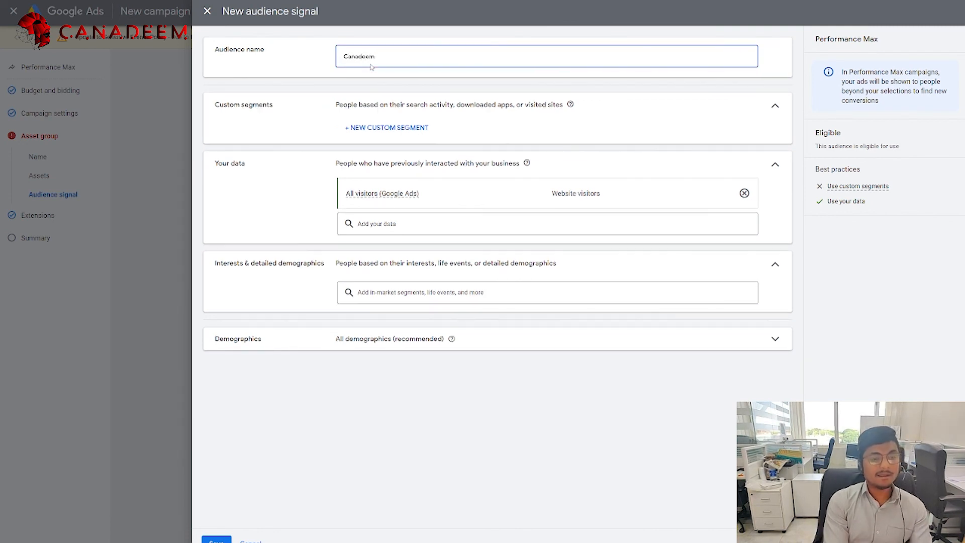
{"action": "left_click", "coordinate": [224, 540]}
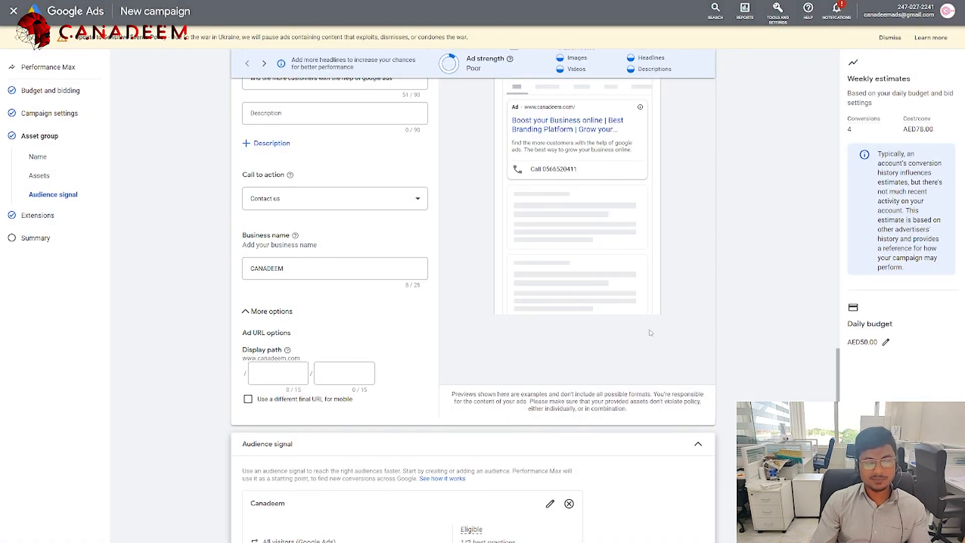
Step: Advance through Extensions to Review your campaign and scroll through the Test Campaign summary
{"action": "scroll", "coordinate": [648, 333], "scroll_direction": "down", "scroll_amount": 3}
{"action": "left_click", "coordinate": [701, 536]}
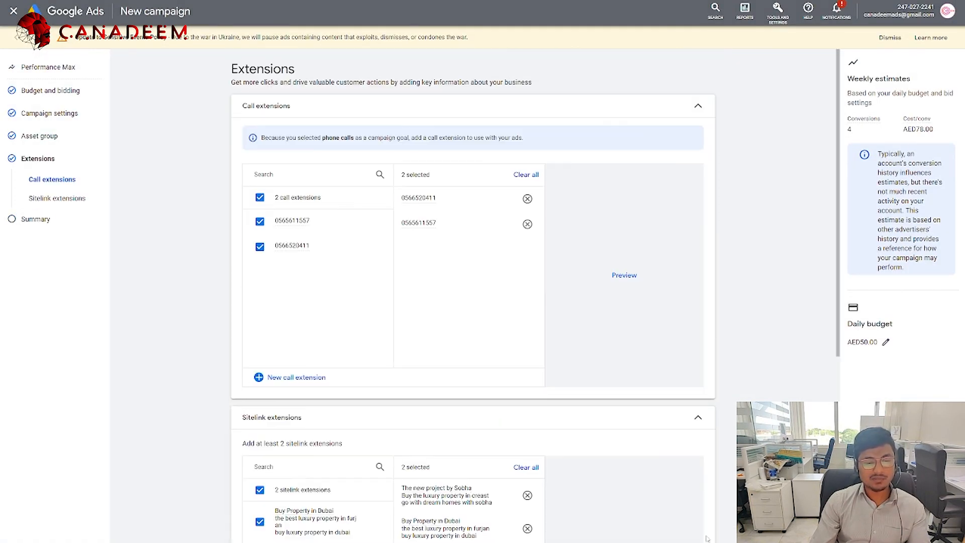
{"action": "scroll", "coordinate": [505, 431], "scroll_direction": "down", "scroll_amount": 6}
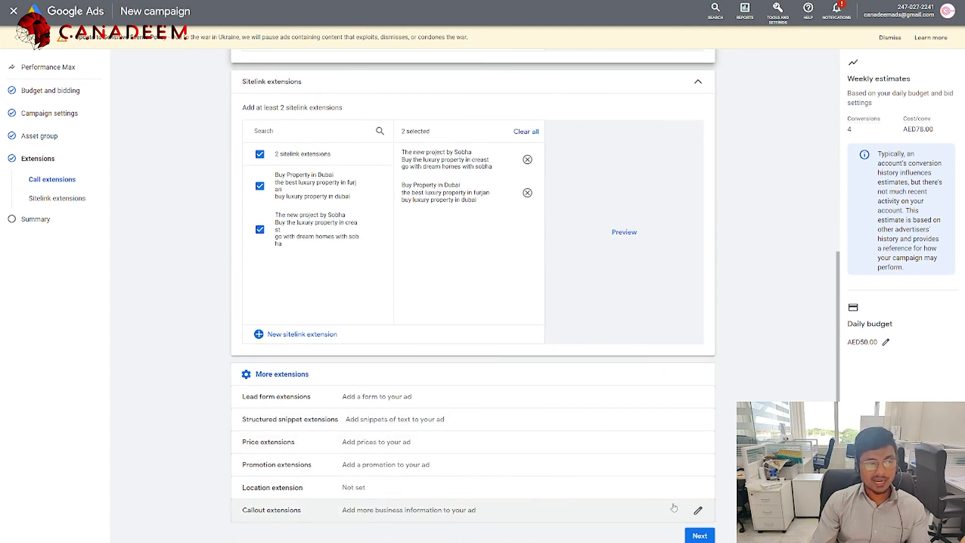
{"action": "left_click", "coordinate": [696, 536]}
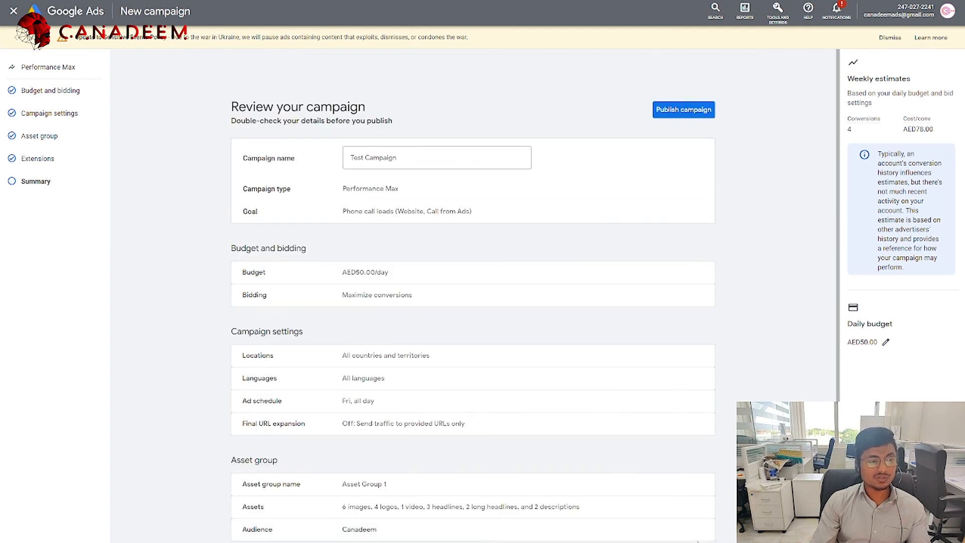
{"action": "left_click", "coordinate": [387, 159]}
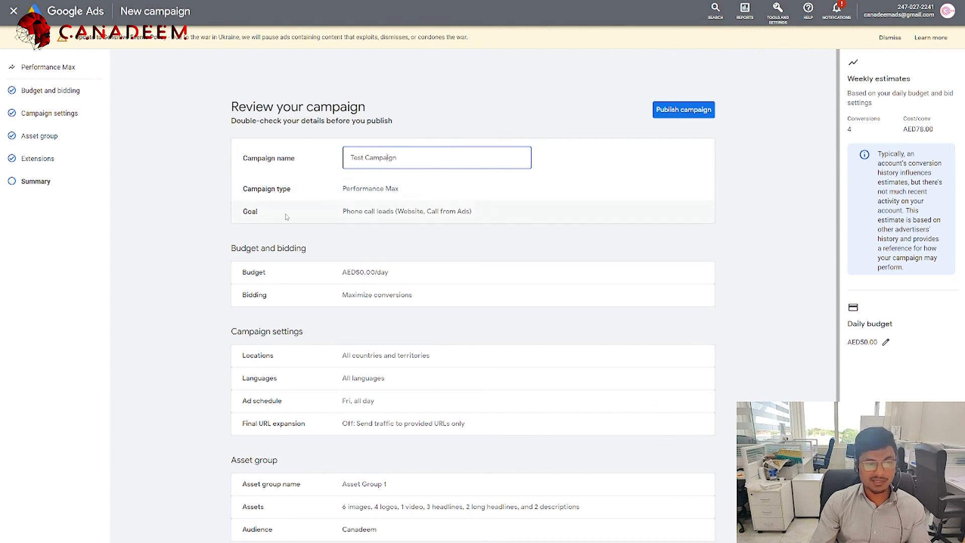
{"action": "scroll", "coordinate": [417, 201], "scroll_direction": "down", "scroll_amount": 1}
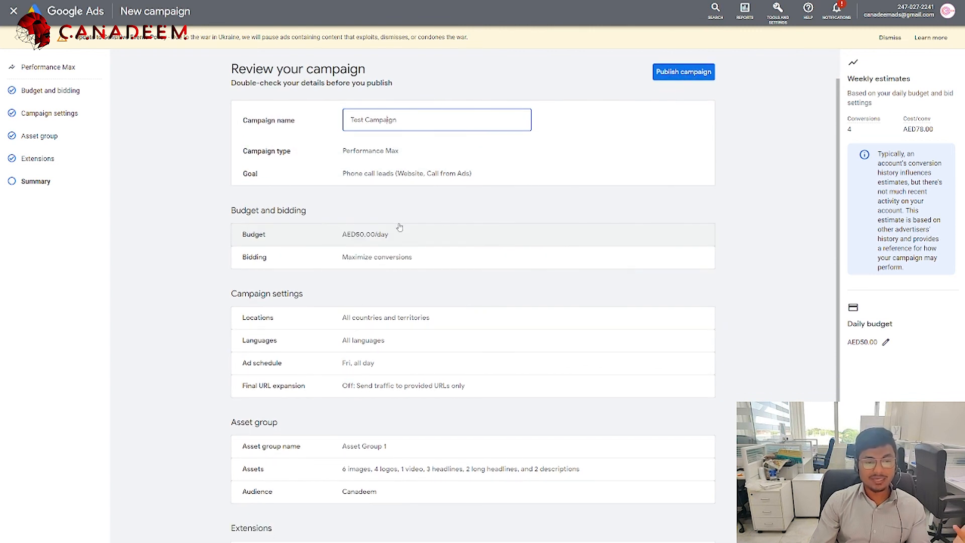
{"action": "scroll", "coordinate": [467, 188], "scroll_direction": "down", "scroll_amount": 2}
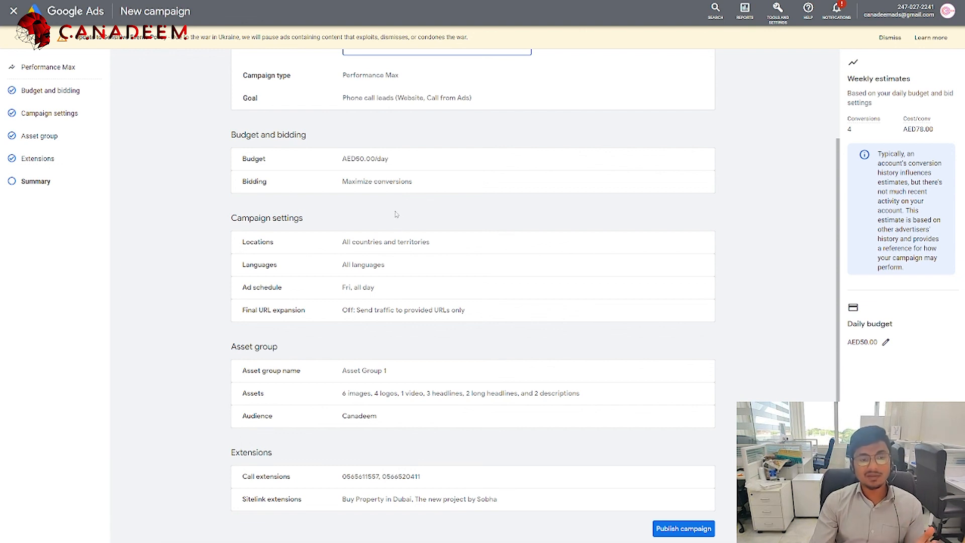
{"action": "scroll", "coordinate": [395, 211], "scroll_direction": "down", "scroll_amount": 1}
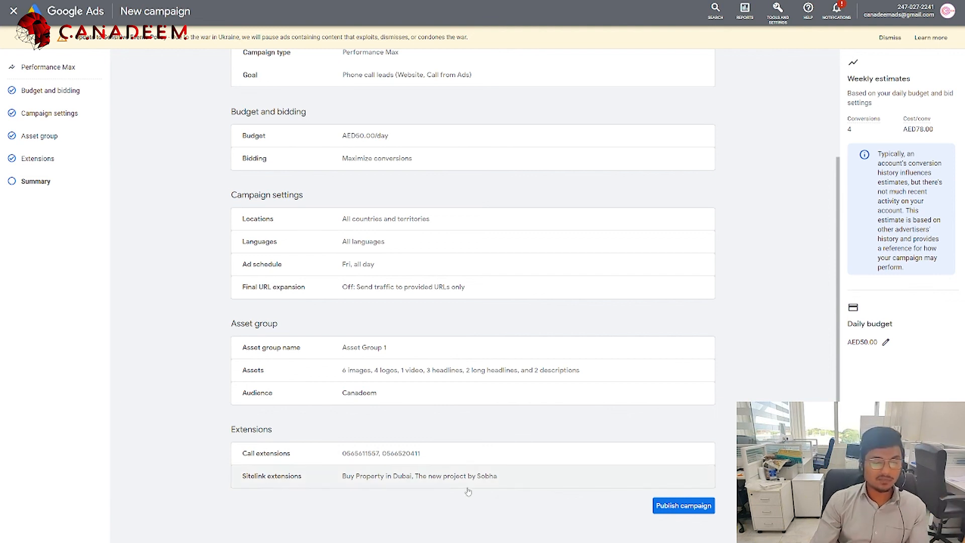
{"action": "left_click", "coordinate": [342, 463]}
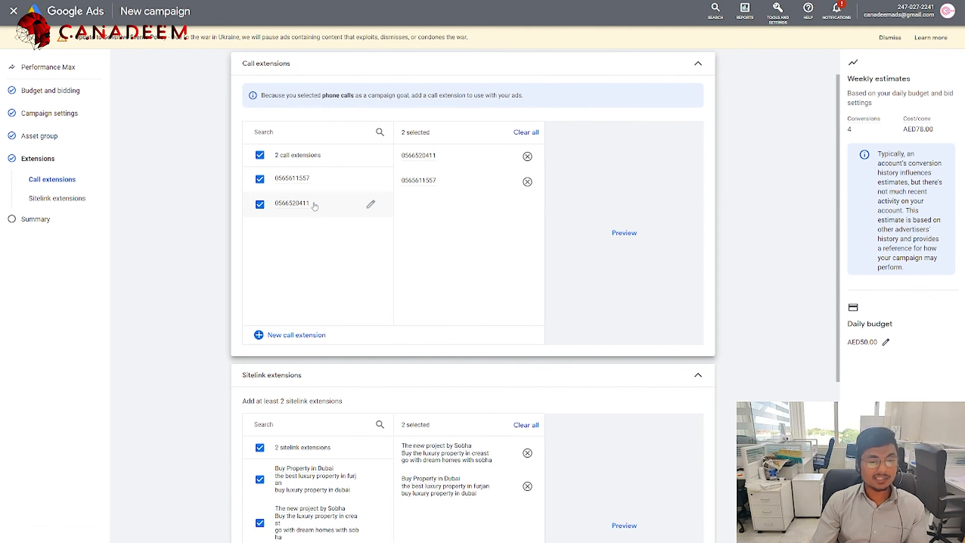
{"action": "left_click", "coordinate": [277, 335]}
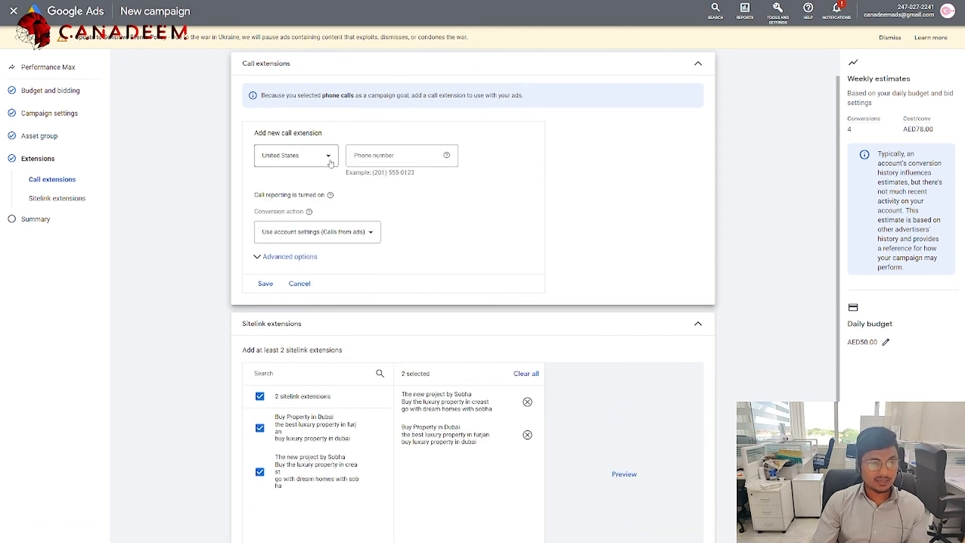
{"action": "left_click", "coordinate": [311, 156]}
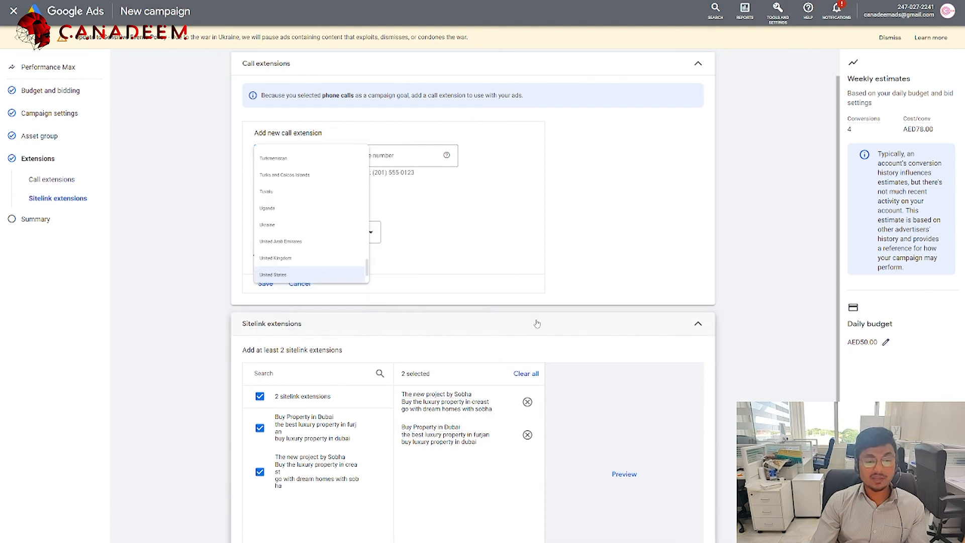
{"action": "left_click", "coordinate": [579, 321]}
{"action": "scroll", "coordinate": [694, 409], "scroll_direction": "down", "scroll_amount": 1}
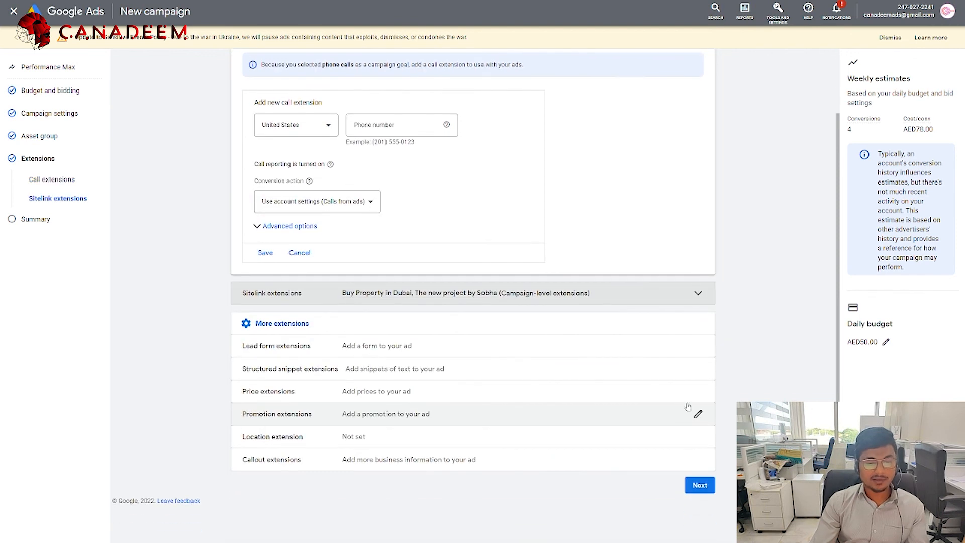
{"action": "left_click", "coordinate": [33, 216]}
{"action": "scroll", "coordinate": [315, 326], "scroll_direction": "down", "scroll_amount": 2}
{"action": "scroll", "coordinate": [312, 327], "scroll_direction": "up", "scroll_amount": 3}
{"action": "scroll", "coordinate": [624, 277], "scroll_direction": "up", "scroll_amount": 1}
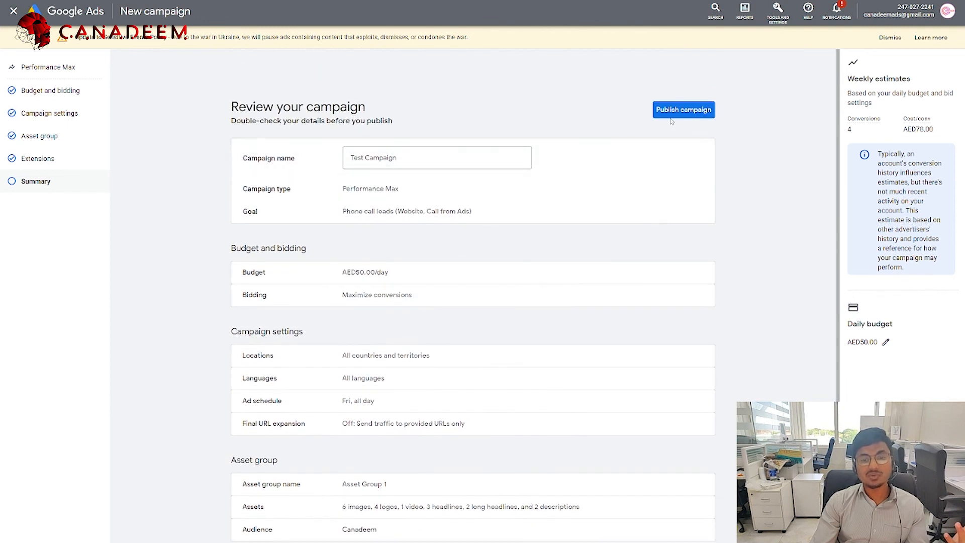
Step: Publish Test Campaign from the review page
{"action": "left_click", "coordinate": [674, 110]}
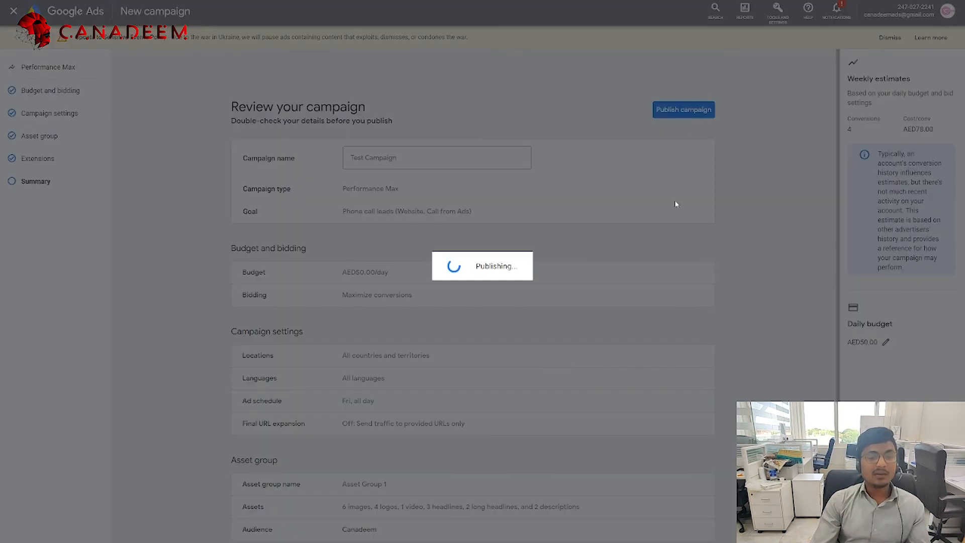